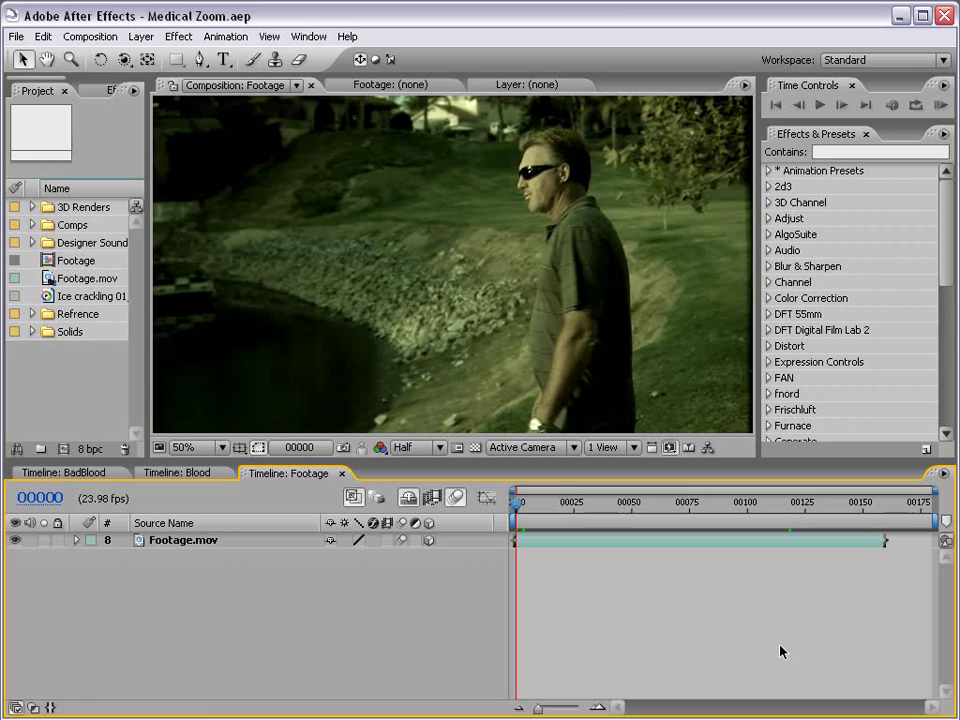
Set the Footage composition's preview resolution to Full and scrub the timeline to review the park shot and the blood-cell section.
left_click(420, 447)
left_click(431, 466)
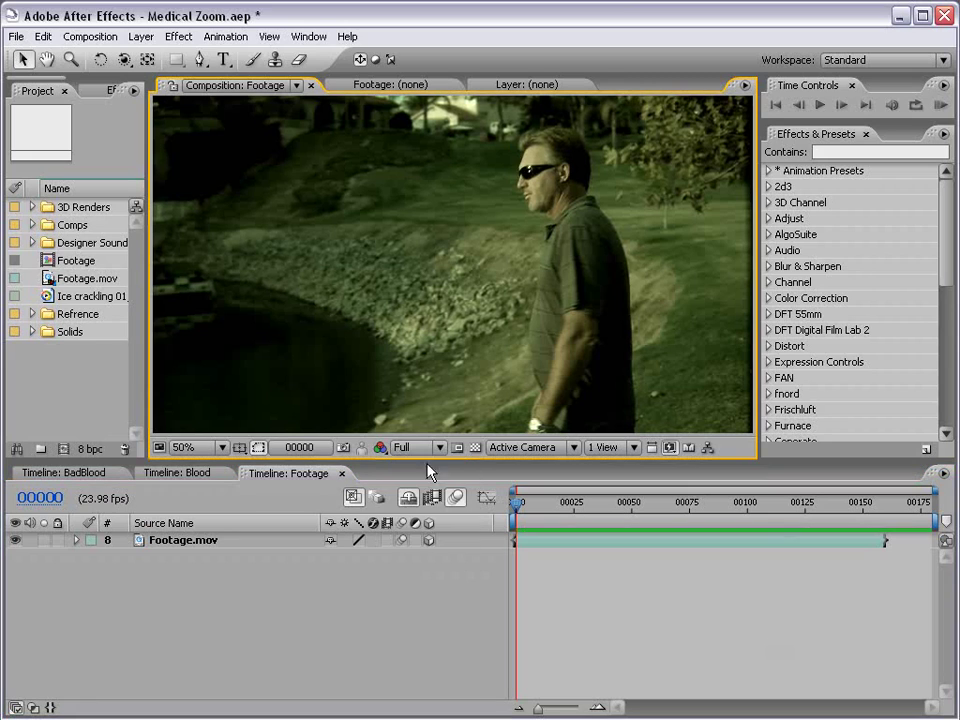
left_click(586, 500)
left_click_drag(586, 500, 826, 506)
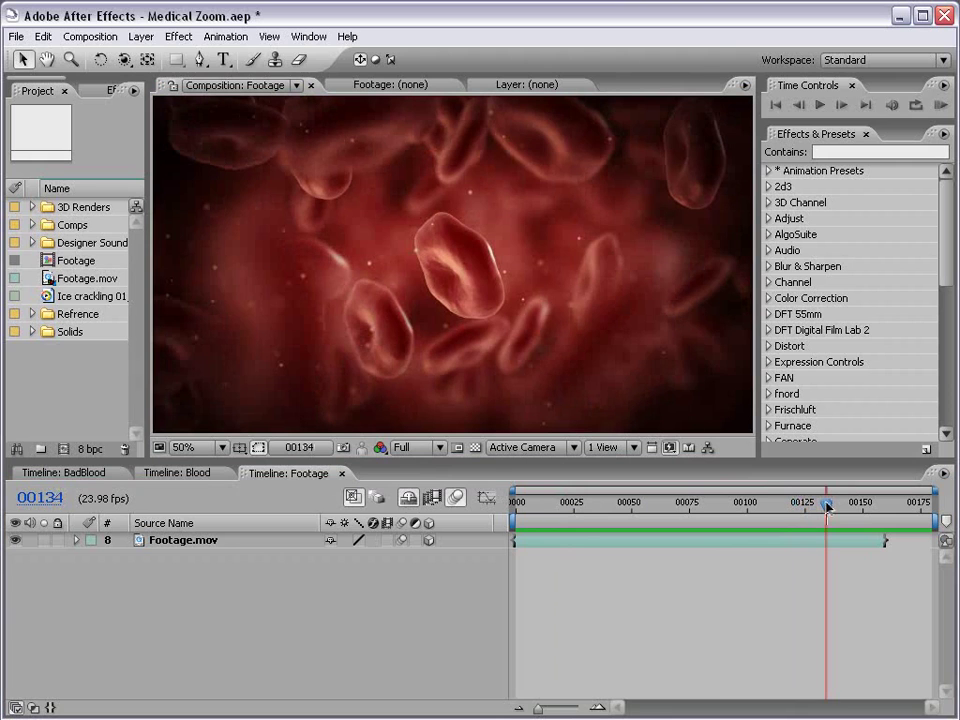
left_click_drag(826, 506, 643, 520)
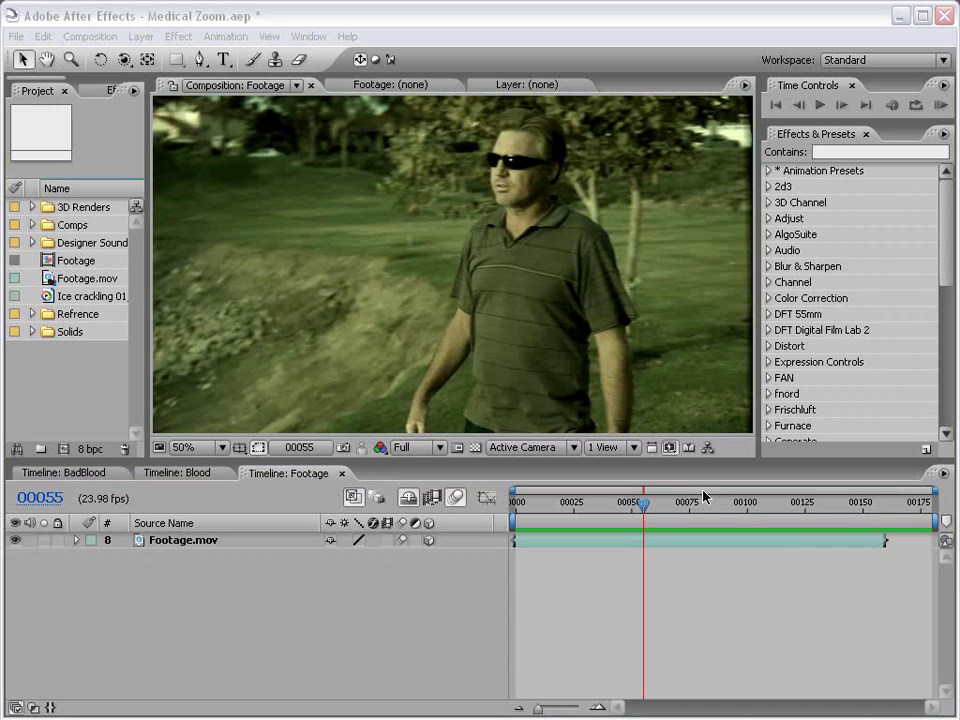
left_click(833, 505)
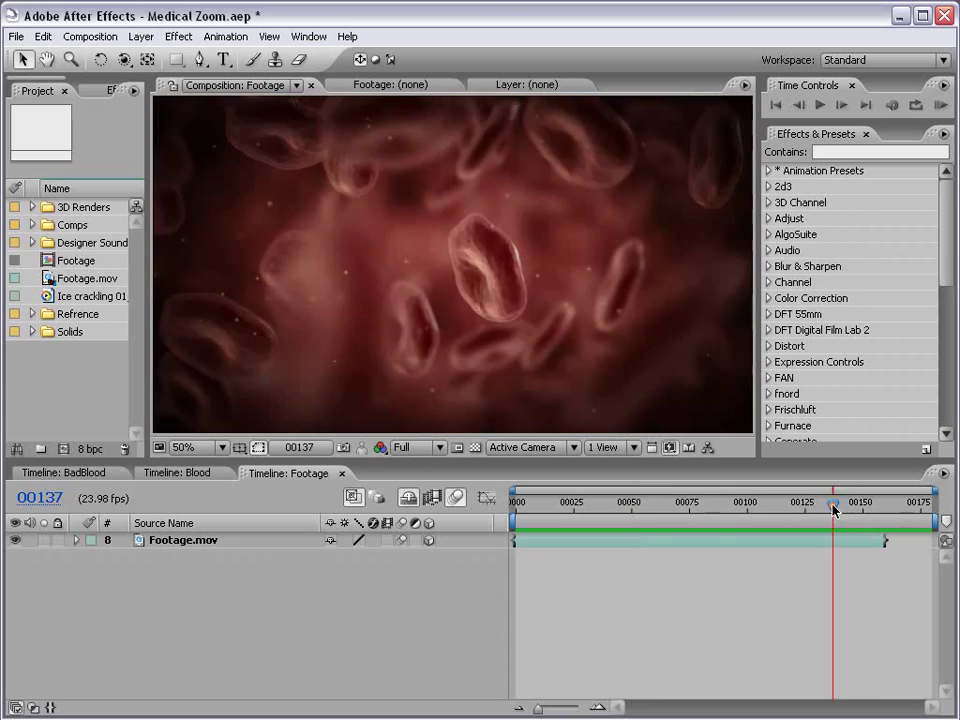
left_click_drag(834, 510, 812, 514)
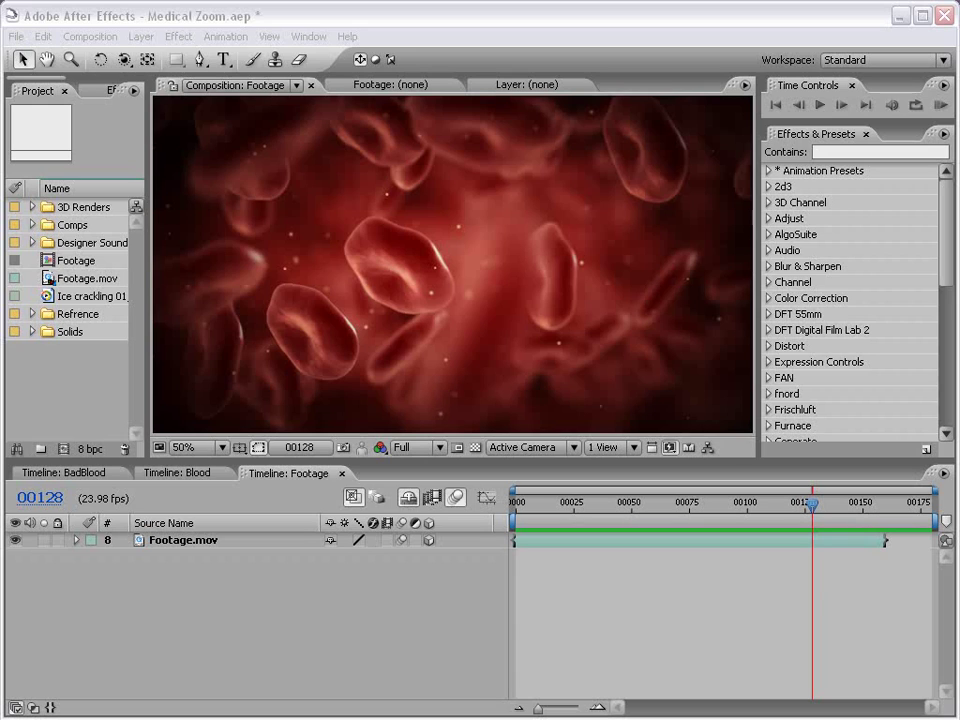
Switch to 3ds max and compare the green and red cell renders, inspecting the green cell's surface up close.
left_click(576, 656)
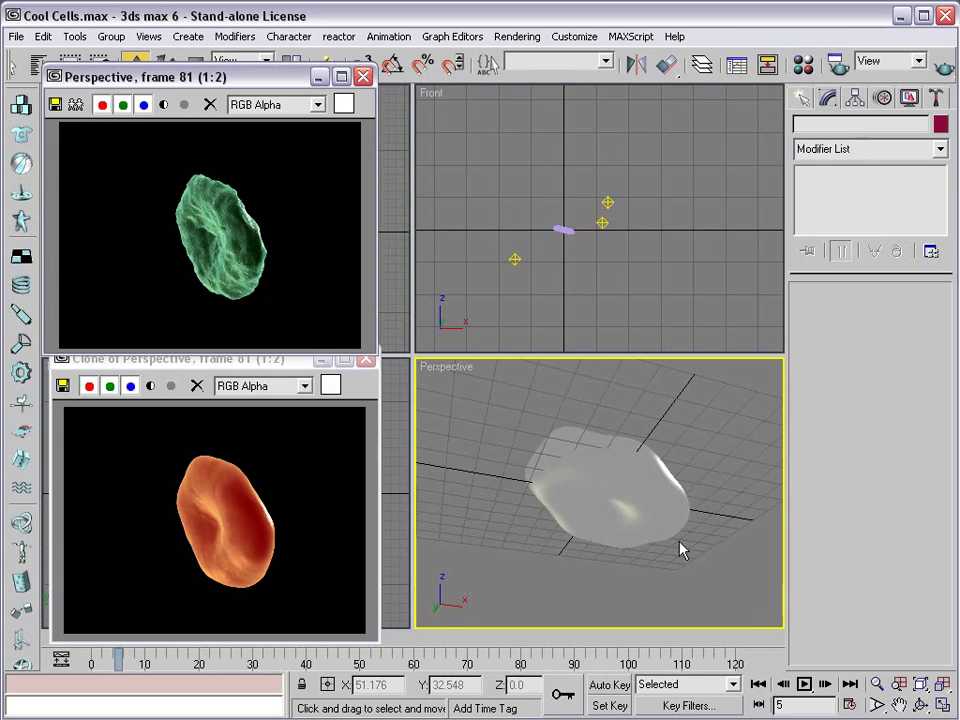
left_click(182, 362)
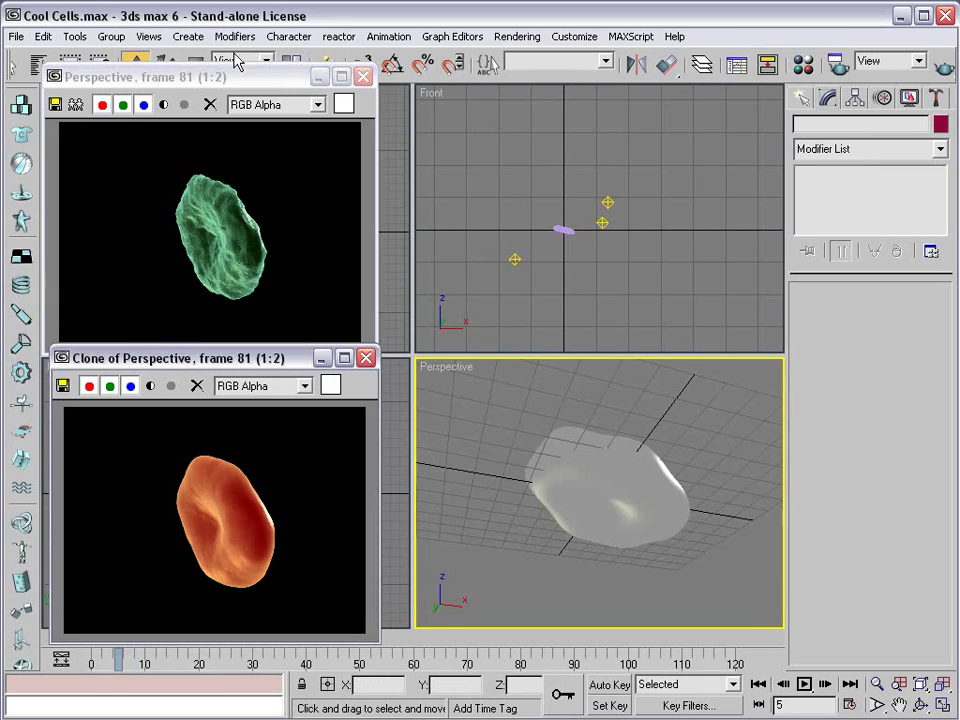
left_click(238, 258)
scroll(225, 255, "up", 1)
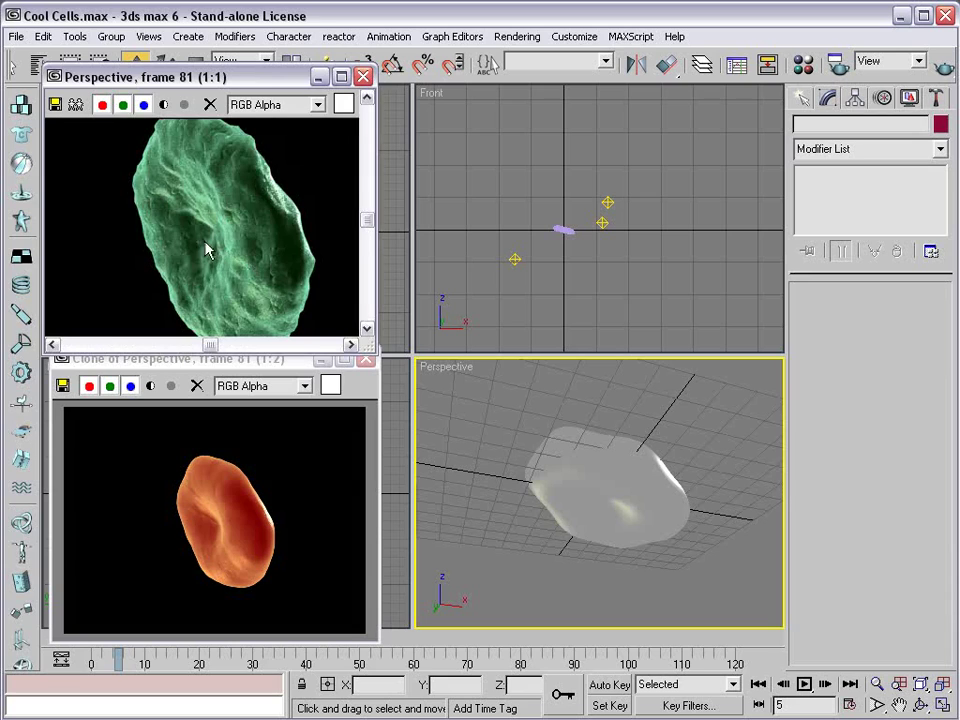
scroll(236, 268, "down", 1)
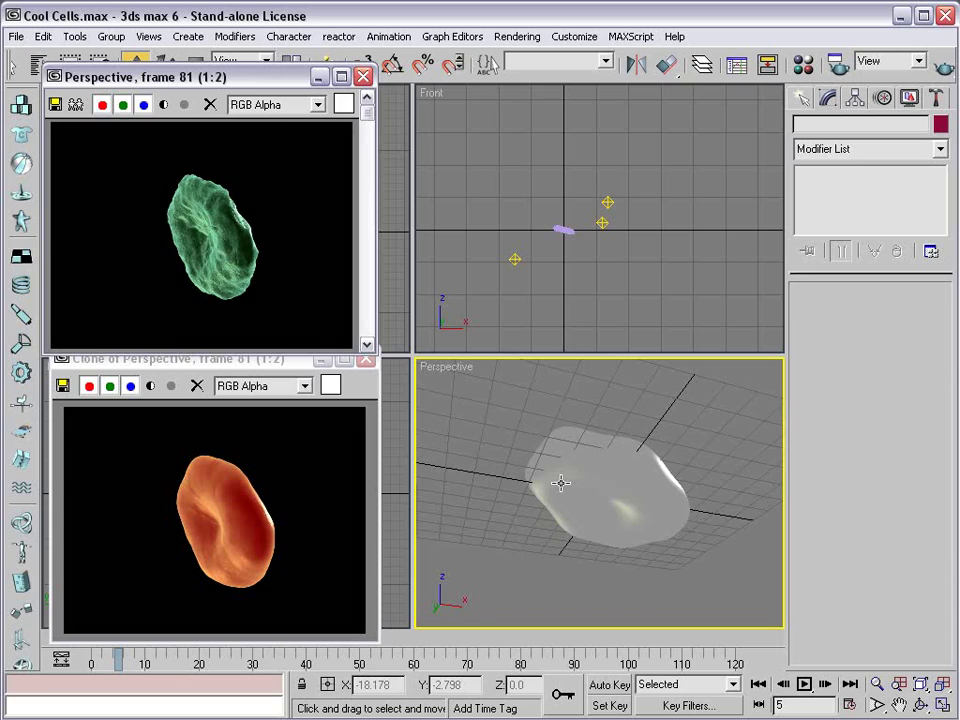
left_click(212, 369)
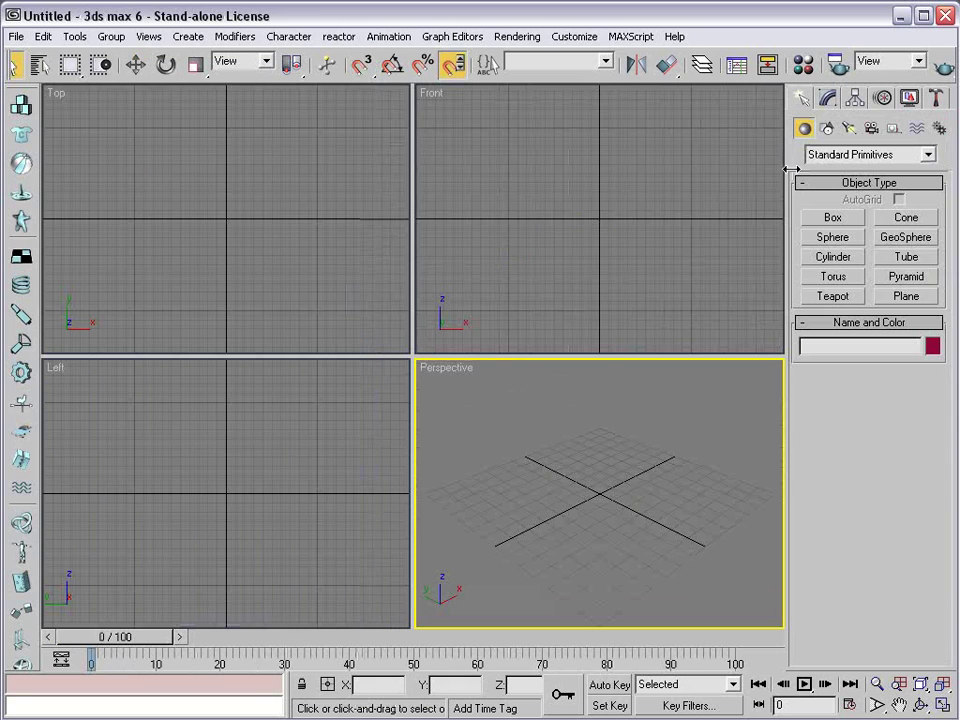
Create a sphere with a radius of about 39 at the centre of the Perspective view's grid.
left_click(823, 240)
left_click_drag(600, 490, 612, 530)
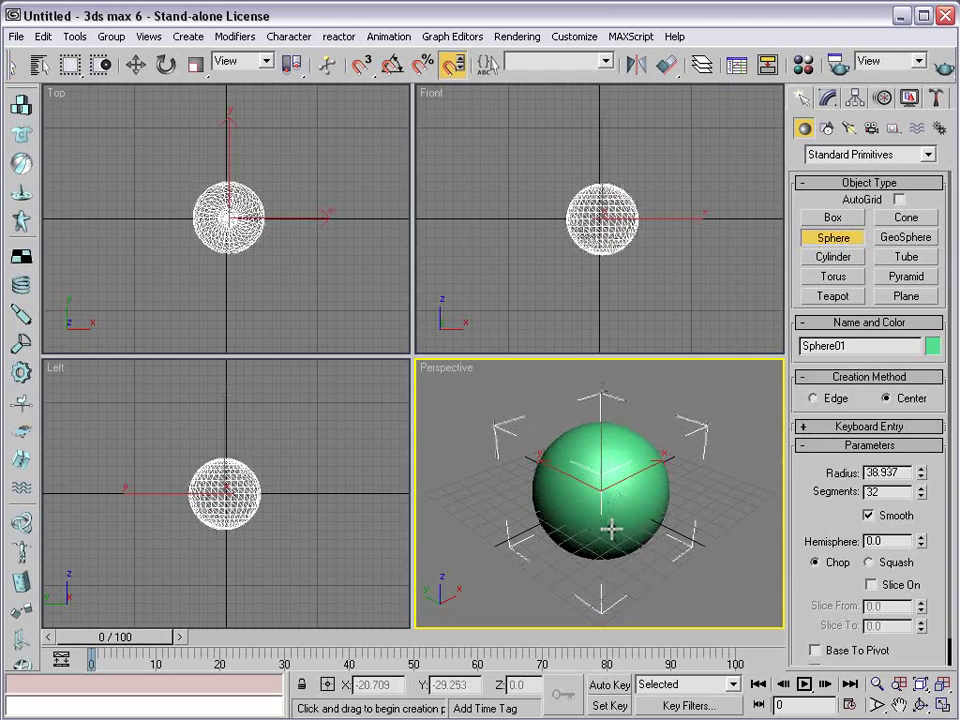
right_click(710, 605)
key("w")
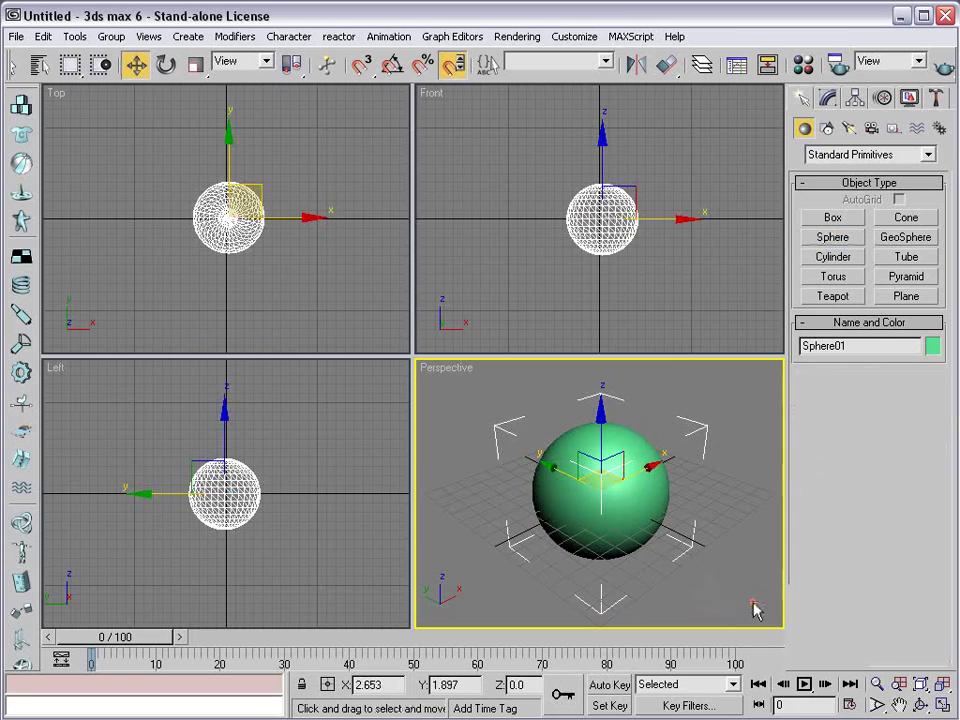
Set the sphere's segments to 100 and inspect the denser mesh in the Front view.
left_click(828, 99)
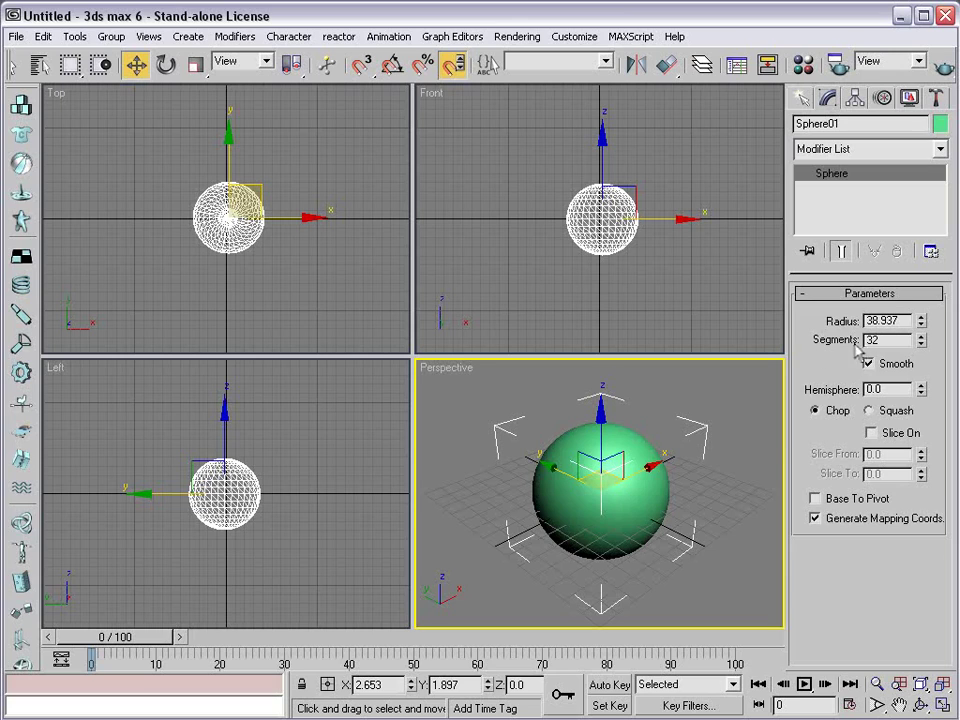
left_click_drag(882, 341, 840, 350)
type("100")
key("Return")
right_click(745, 302)
left_click(744, 300)
scroll(569, 223, "up", 4)
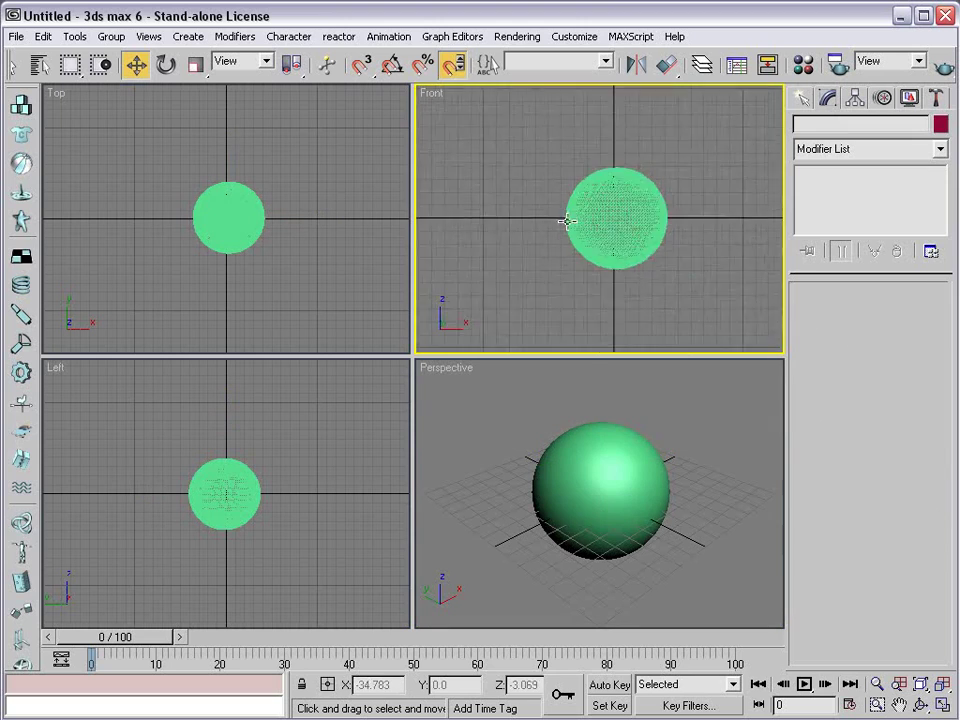
middle_click_drag(677, 235, 551, 257)
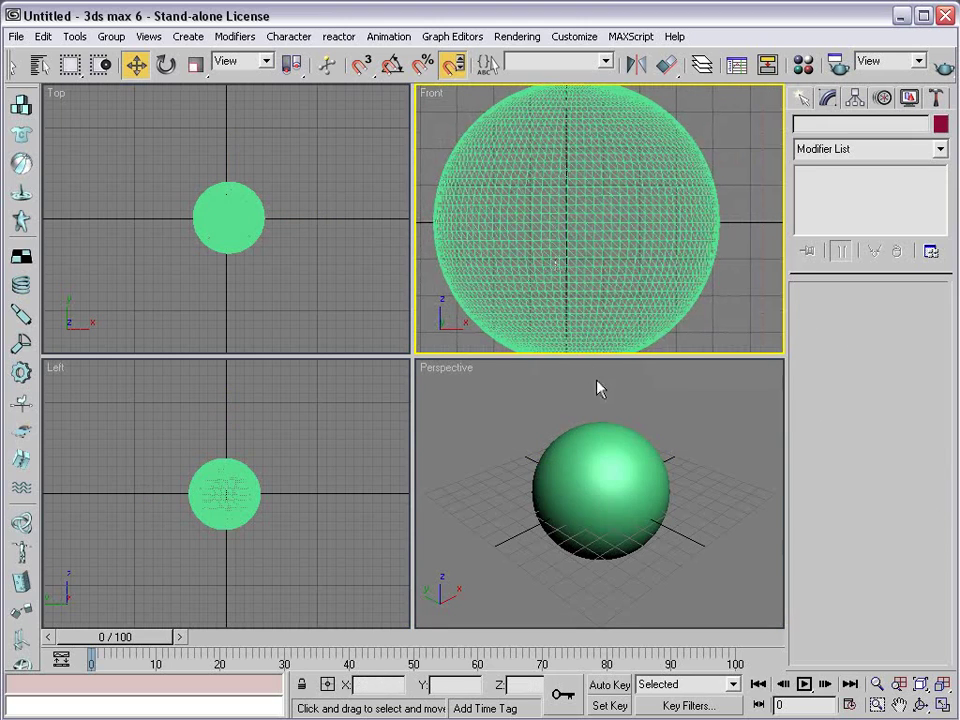
Add a Noise modifier to the sphere and set its X, Y and Z strength to 50.
left_click(628, 465)
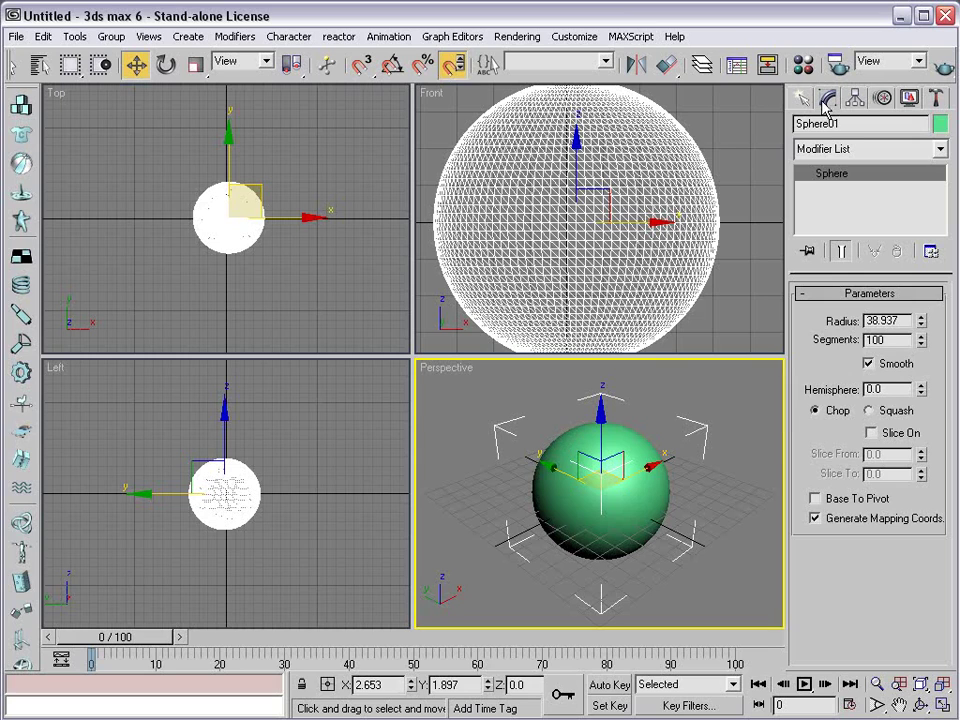
left_click(835, 148)
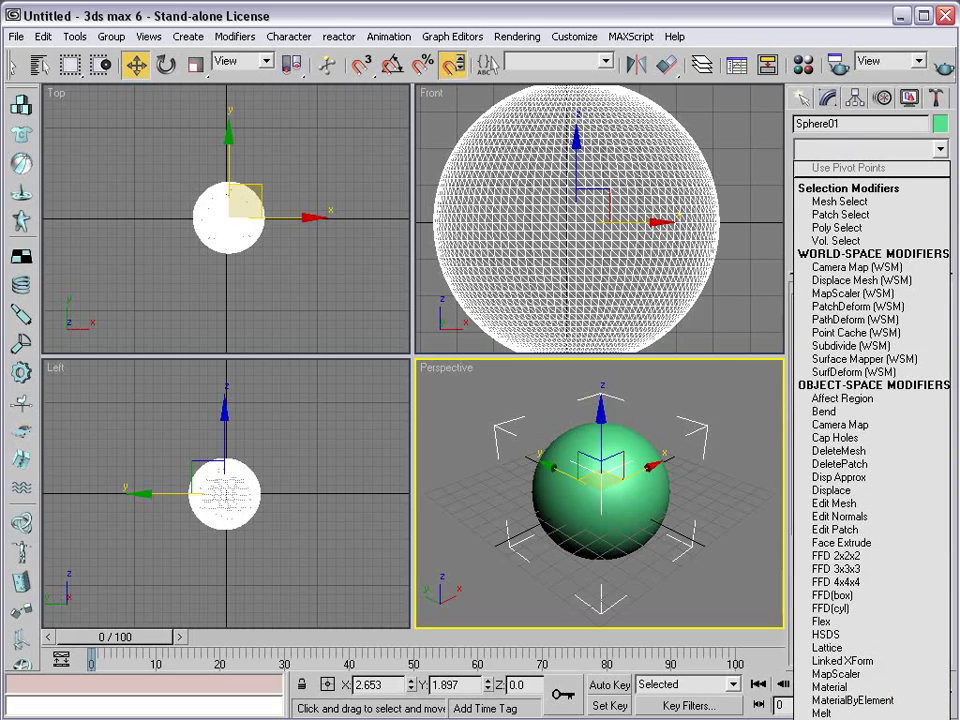
left_click(842, 718)
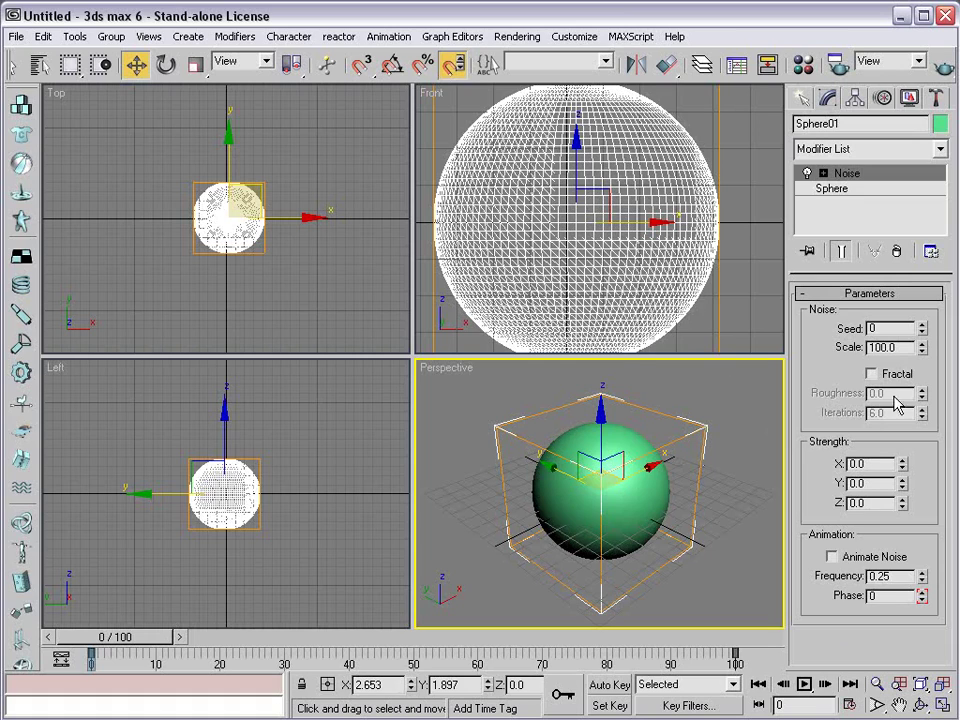
double_click(855, 463)
type("50")
key("Tab")
type("50")
key("Tab")
type("50")
key("Return")
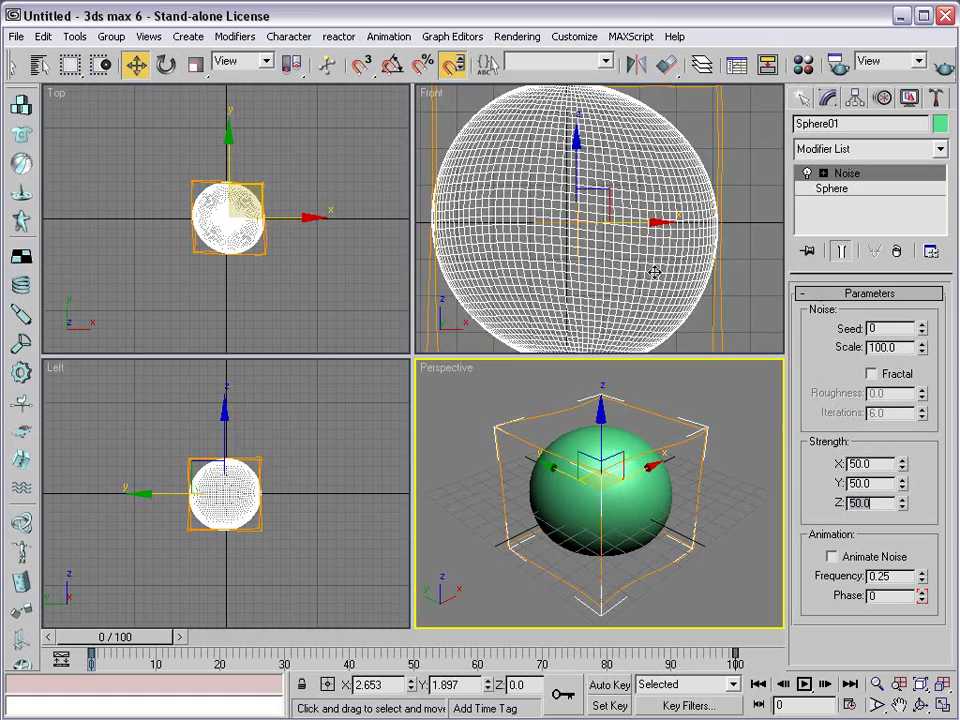
Reduce the Noise modifier's scale to about 62.7 so the sphere is gently deformed.
middle_click(622, 273)
scroll(622, 273, "down", 3)
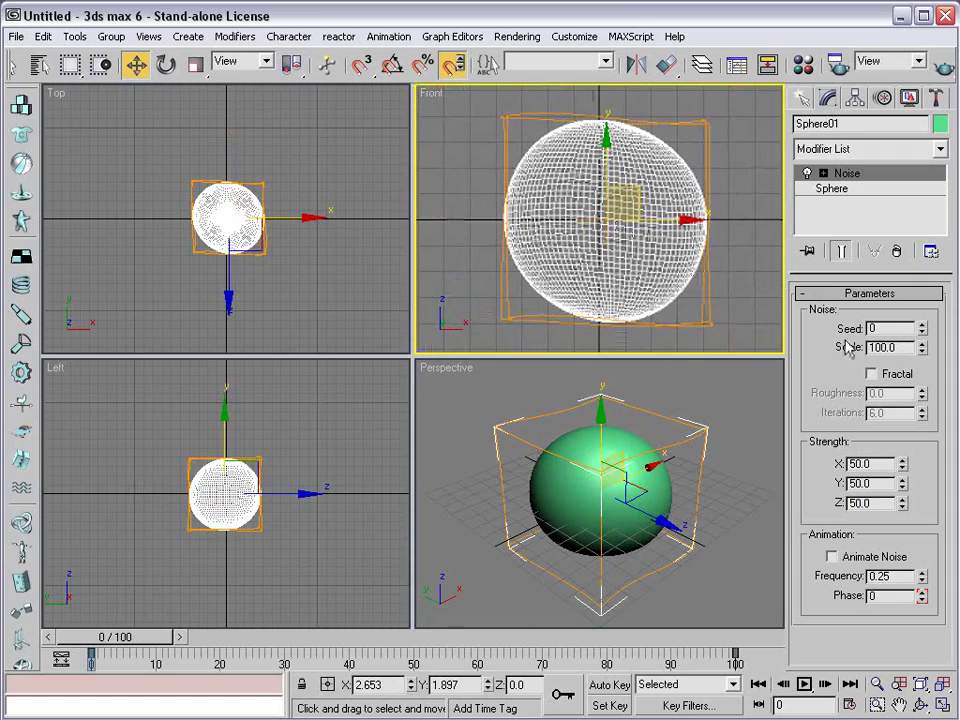
left_click_drag(921, 347, 920, 416)
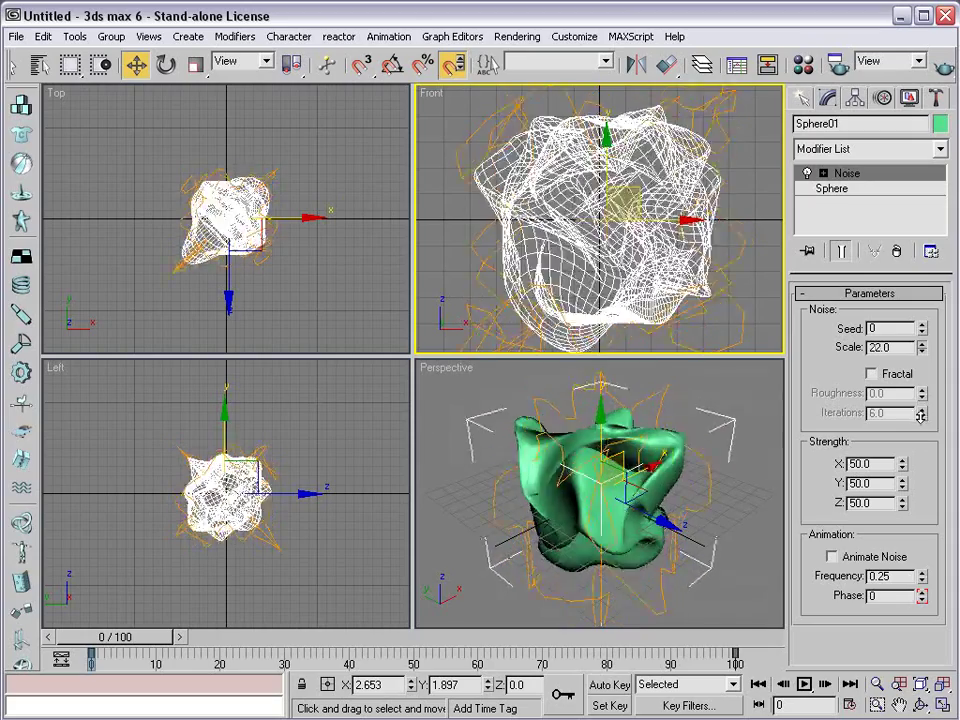
left_click_drag(922, 350, 490, 226)
left_click(632, 570)
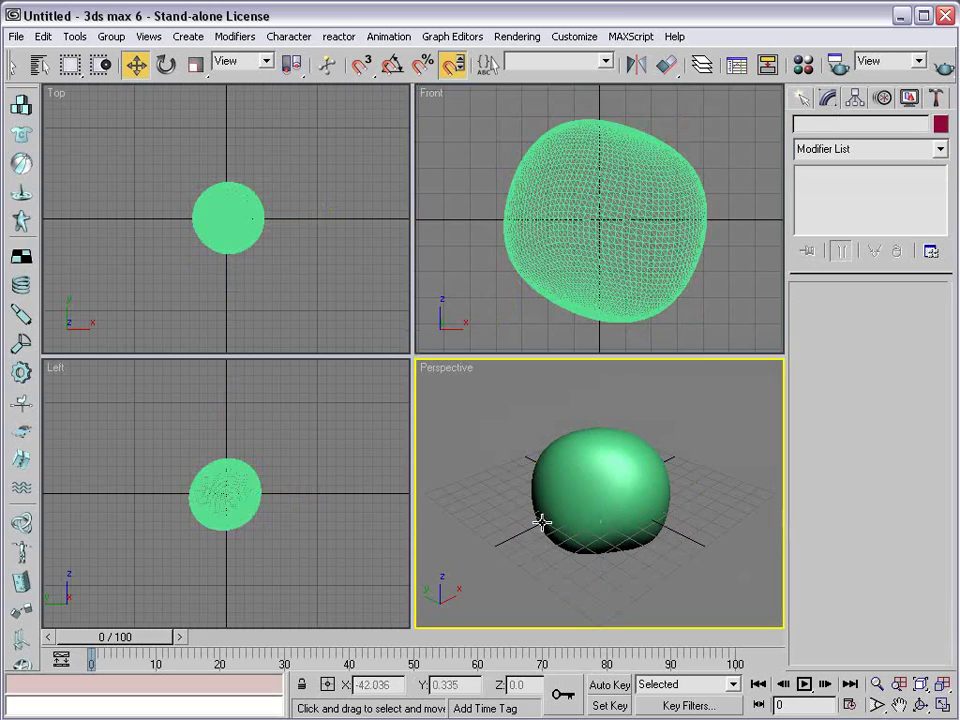
left_click(612, 470)
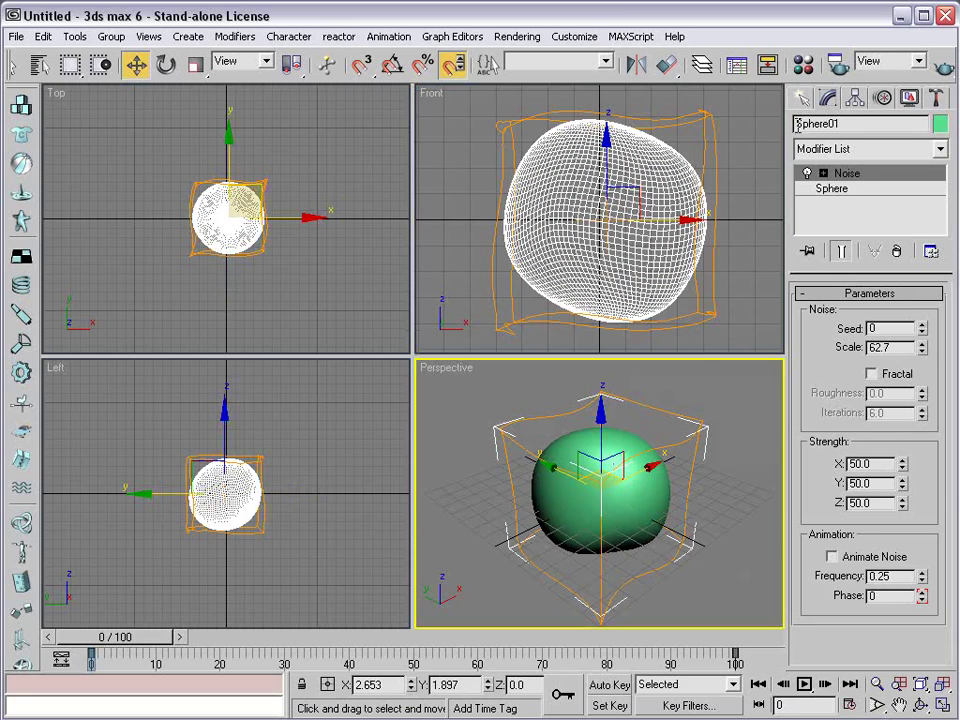
Add a Stretch modifier and then a Squeeze modifier above the Noise on the sphere.
left_click(845, 148)
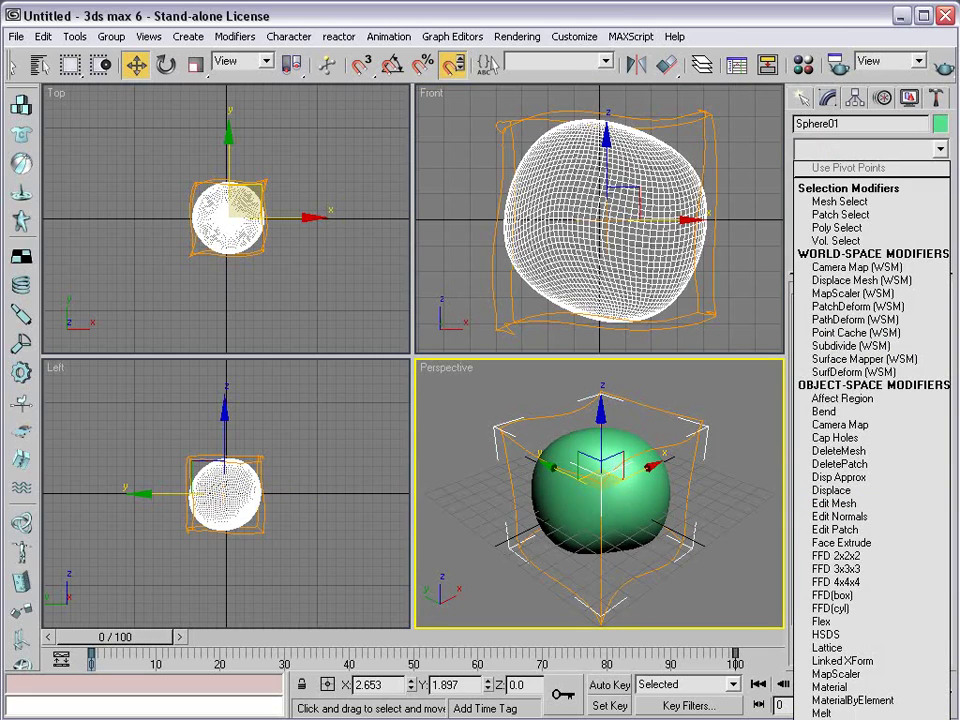
left_click(832, 718)
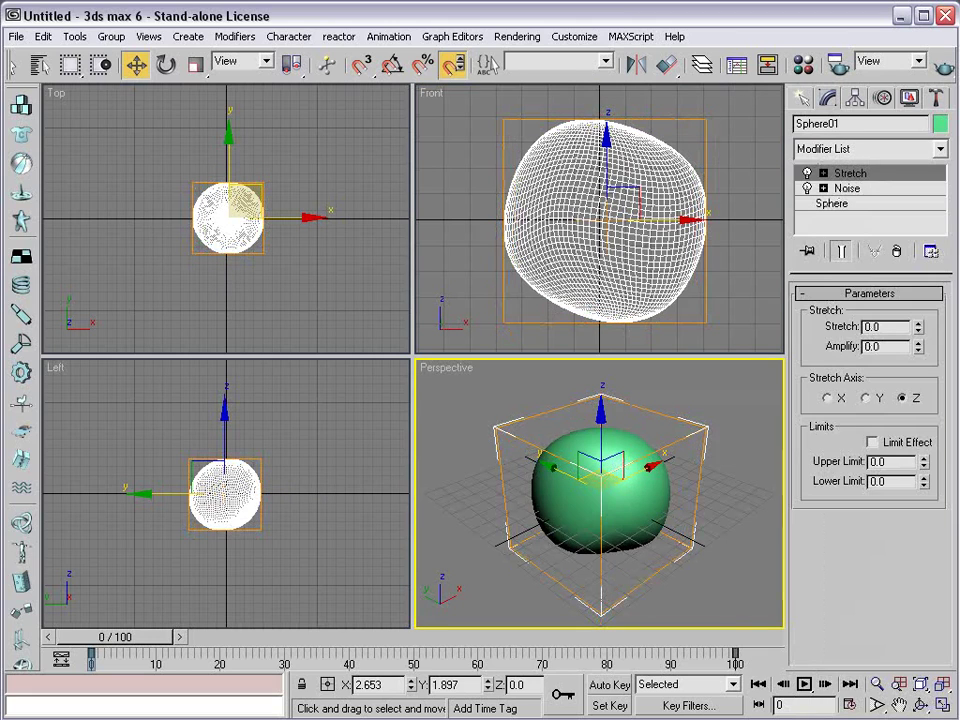
left_click(843, 152)
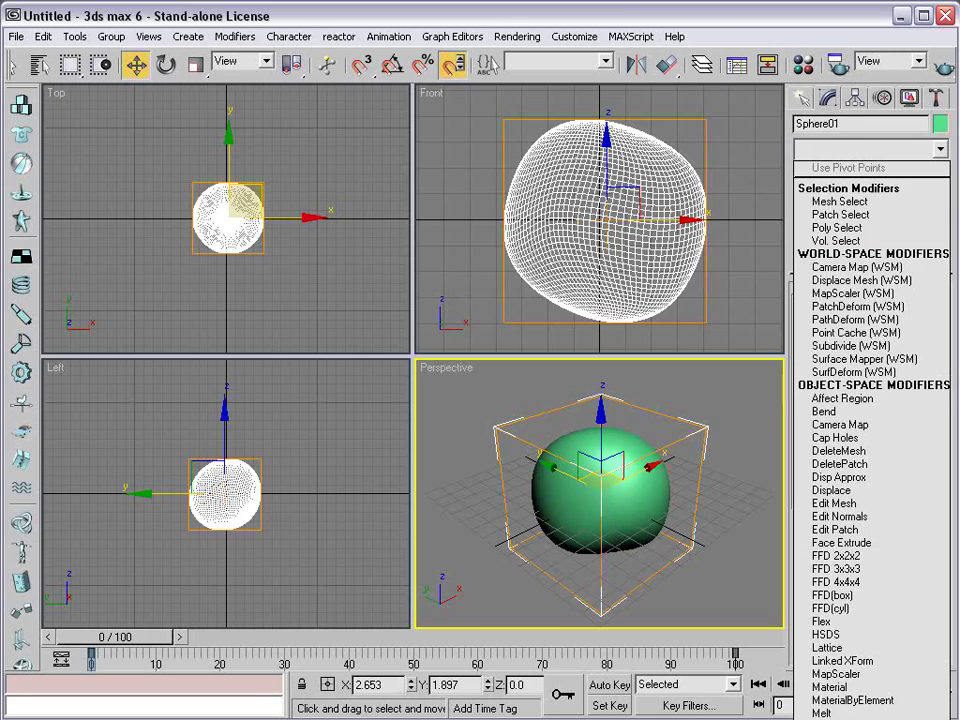
left_click(840, 718)
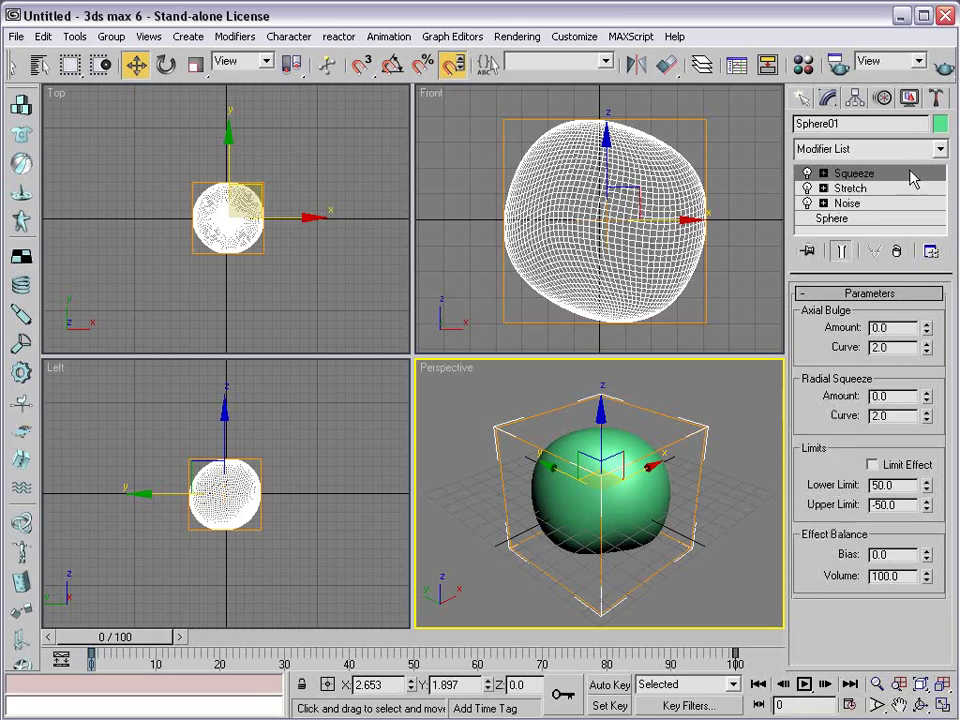
left_click(855, 190)
left_click(852, 175)
left_click(843, 190)
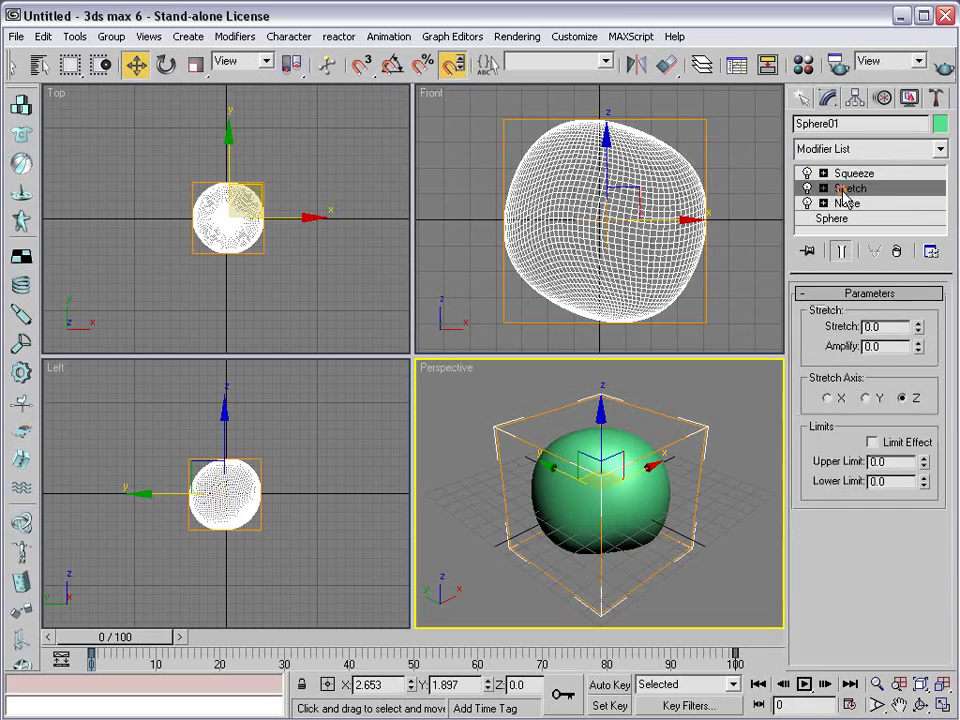
left_click(844, 175)
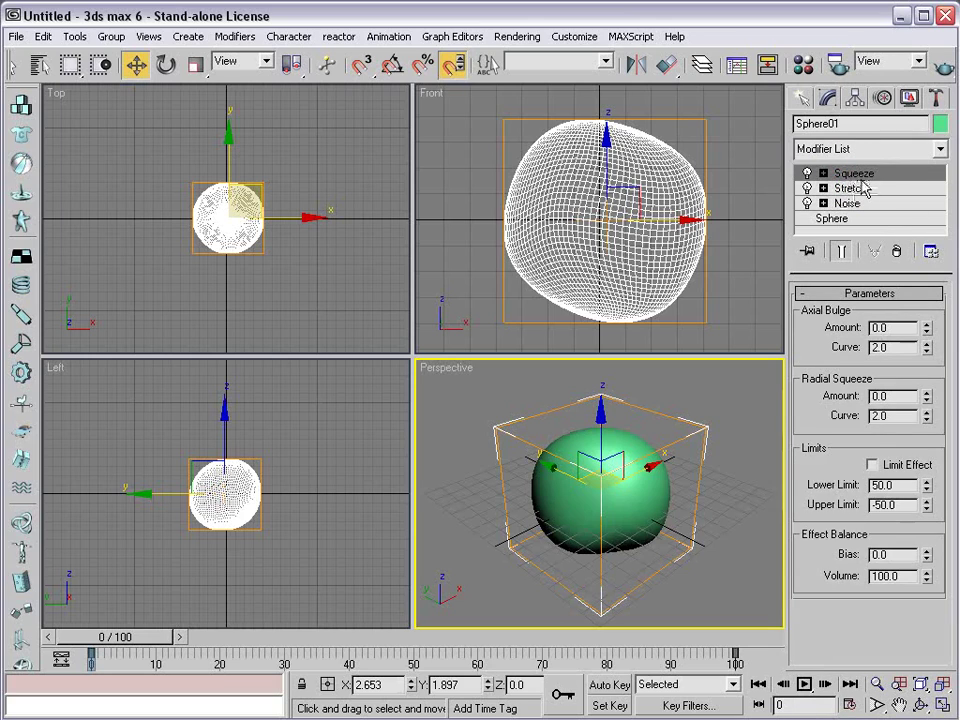
Set the Squeeze modifier's Axial Bulge amount to -0.97 to dent the sphere's centre from above and below.
left_click_drag(926, 328, 926, 330)
left_click_drag(916, 409, 916, 413)
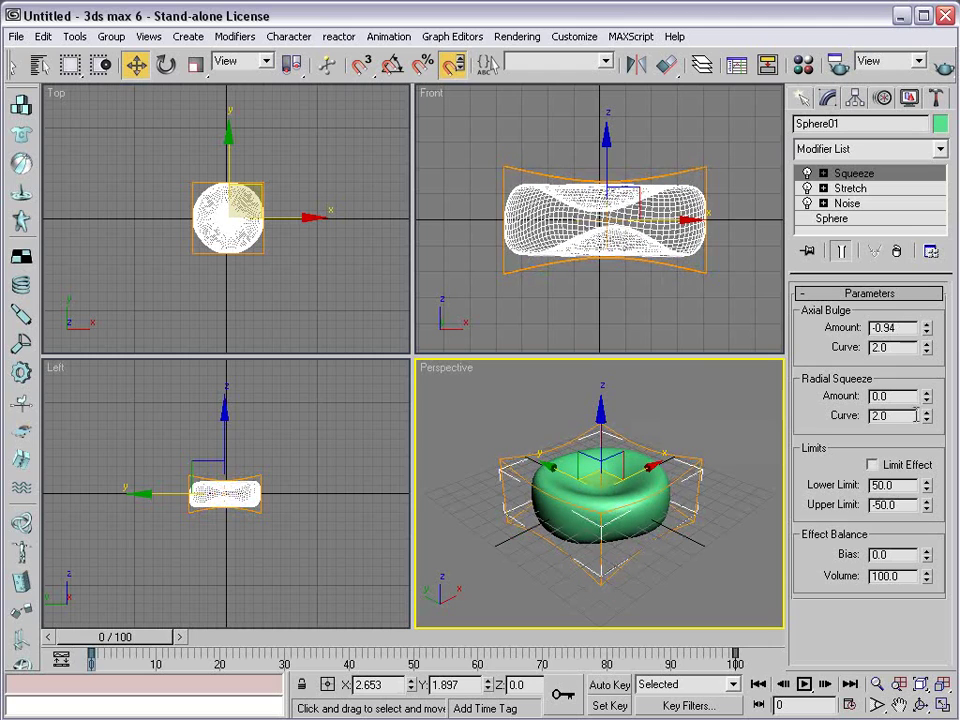
middle_click(586, 217)
scroll(586, 217, "up", 2)
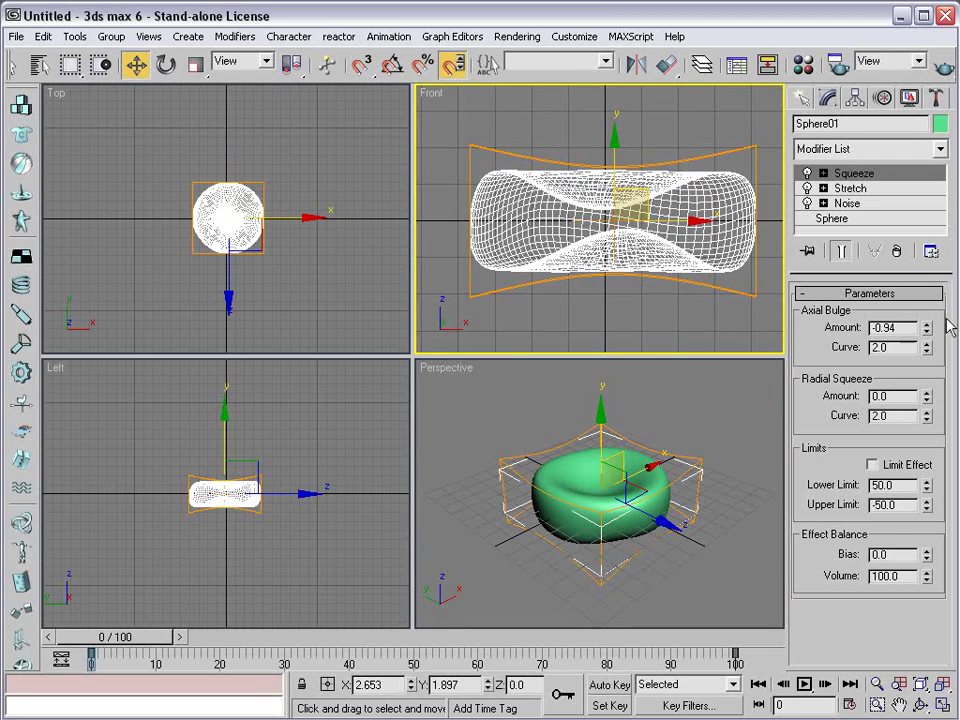
left_click_drag(928, 328, 926, 340)
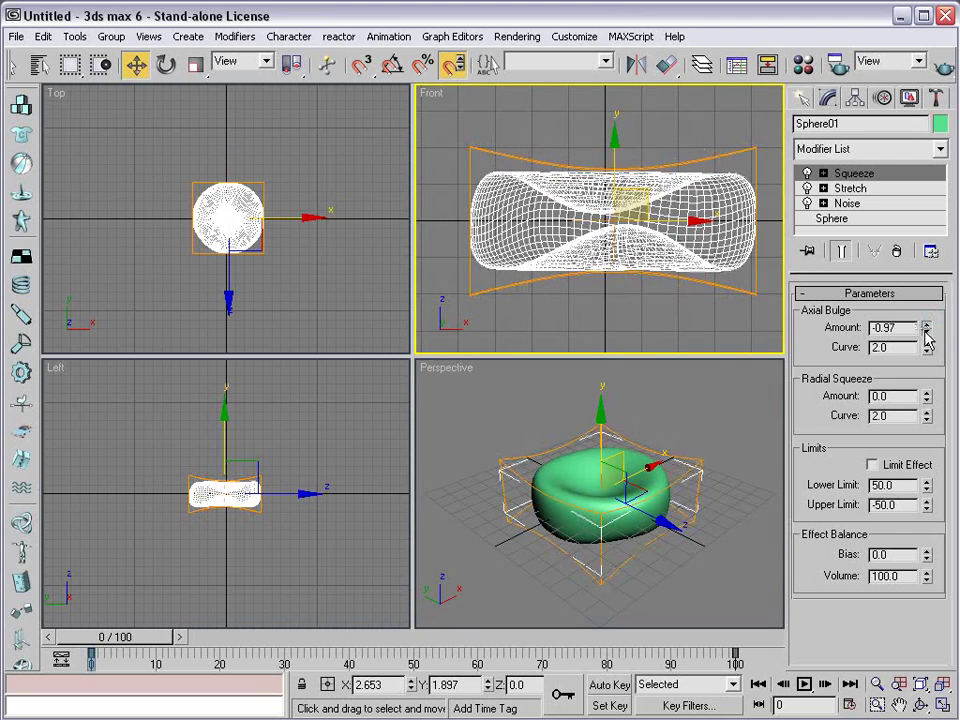
right_click(699, 411)
Set the Stretch modifier's Stretch value to -0.1 along the Z axis to flatten and widen the cell.
left_click(845, 190)
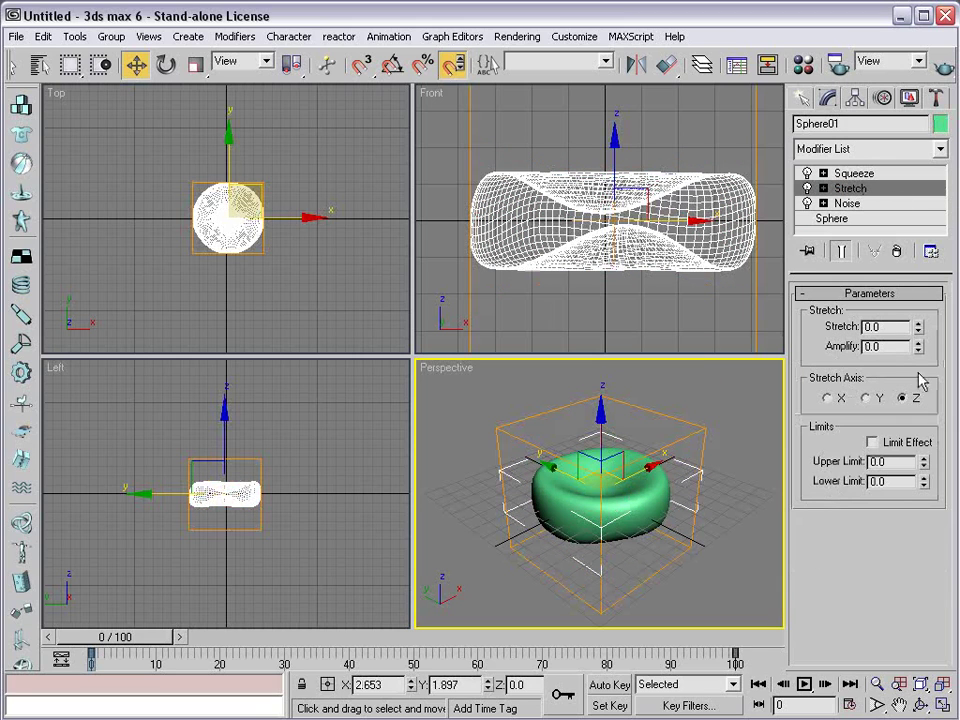
left_click_drag(918, 329, 808, 321)
type("-")
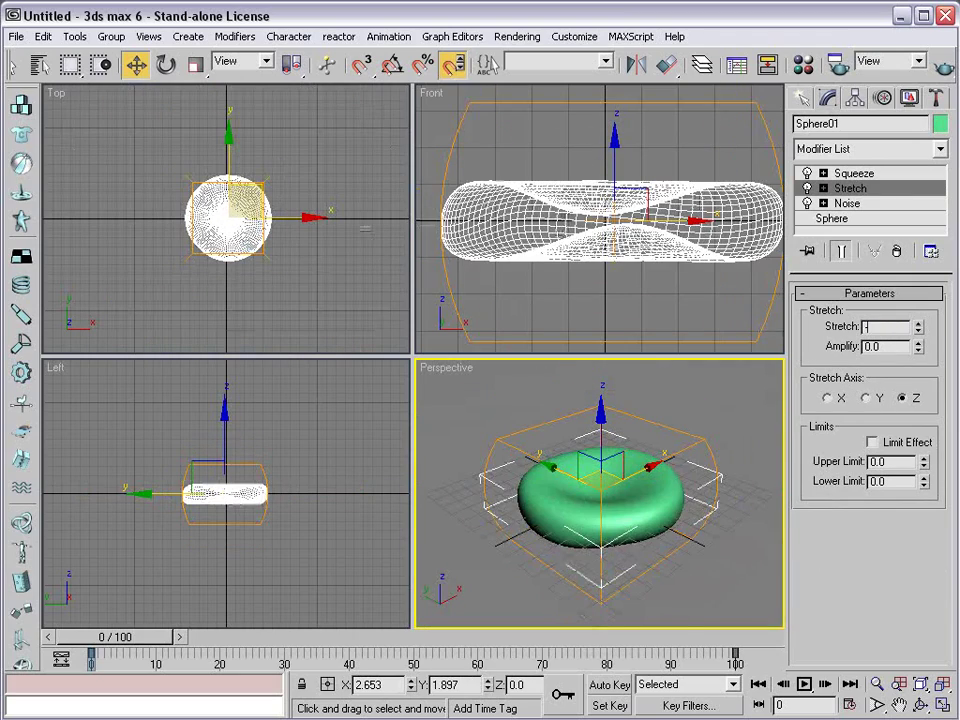
type("1")
key("Return")
double_click(873, 328)
type("-19.93")
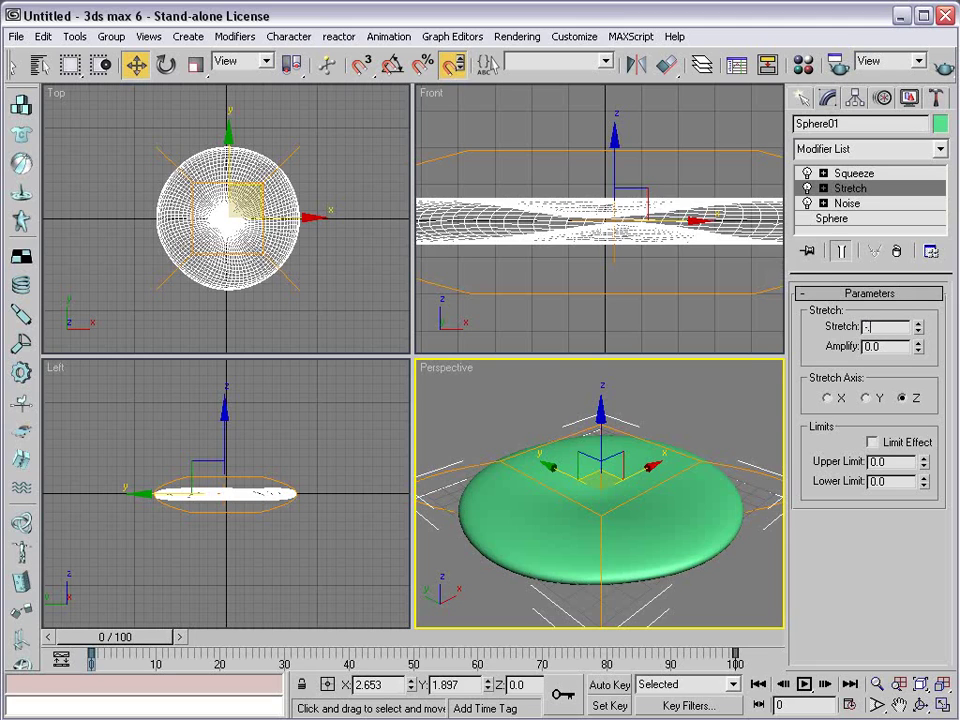
type("1")
key("Return")
Clear the selection and zoom in on the cell in the Perspective view to inspect its shape.
left_click(656, 446)
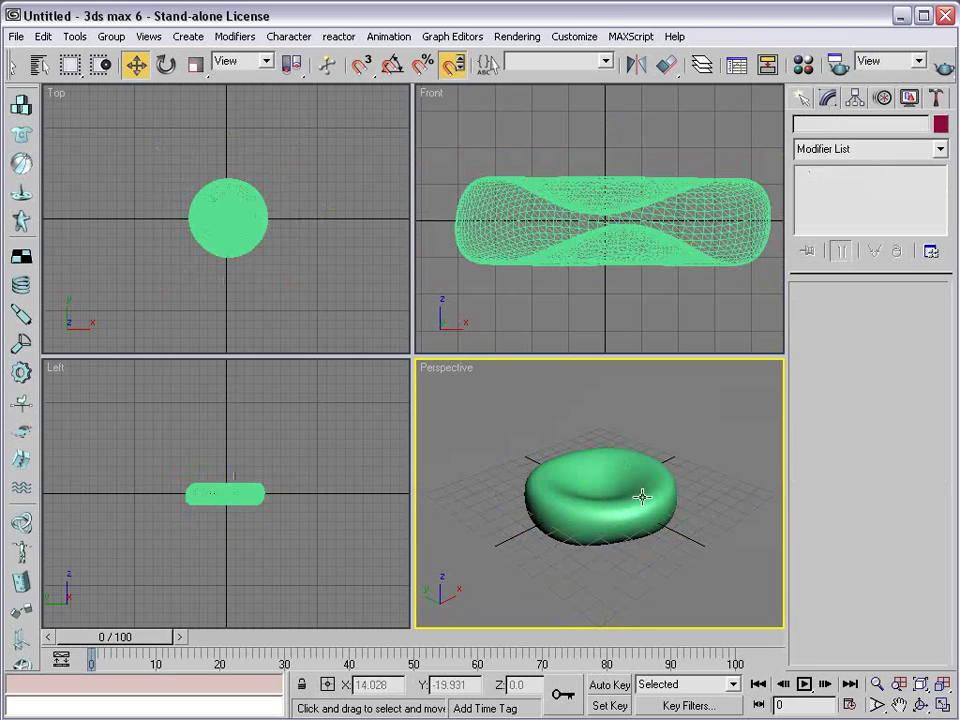
left_click(609, 476)
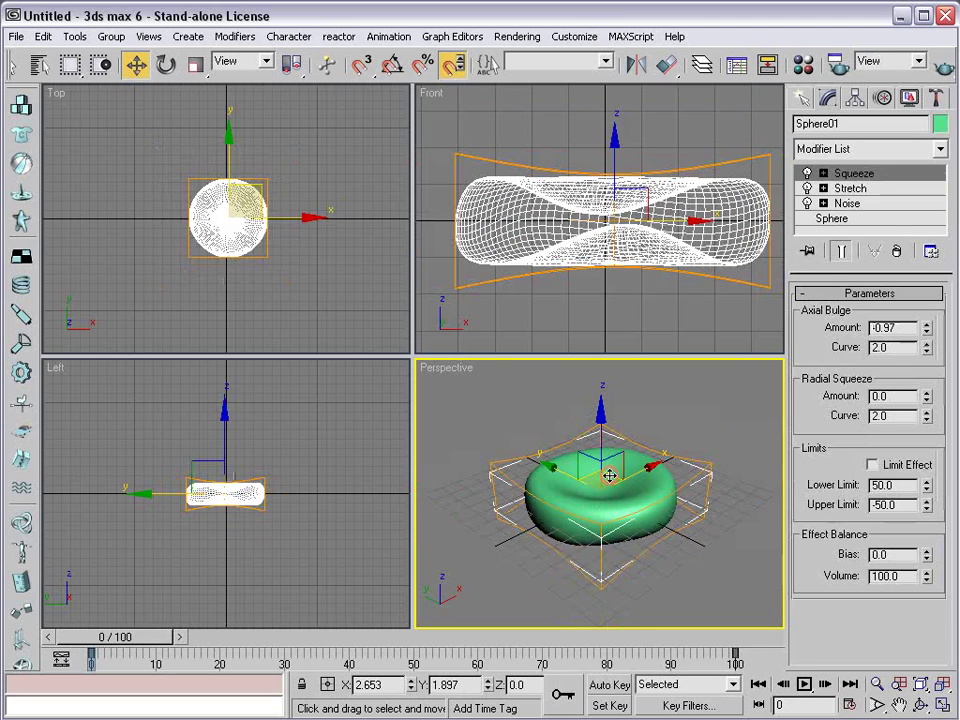
left_click(690, 429)
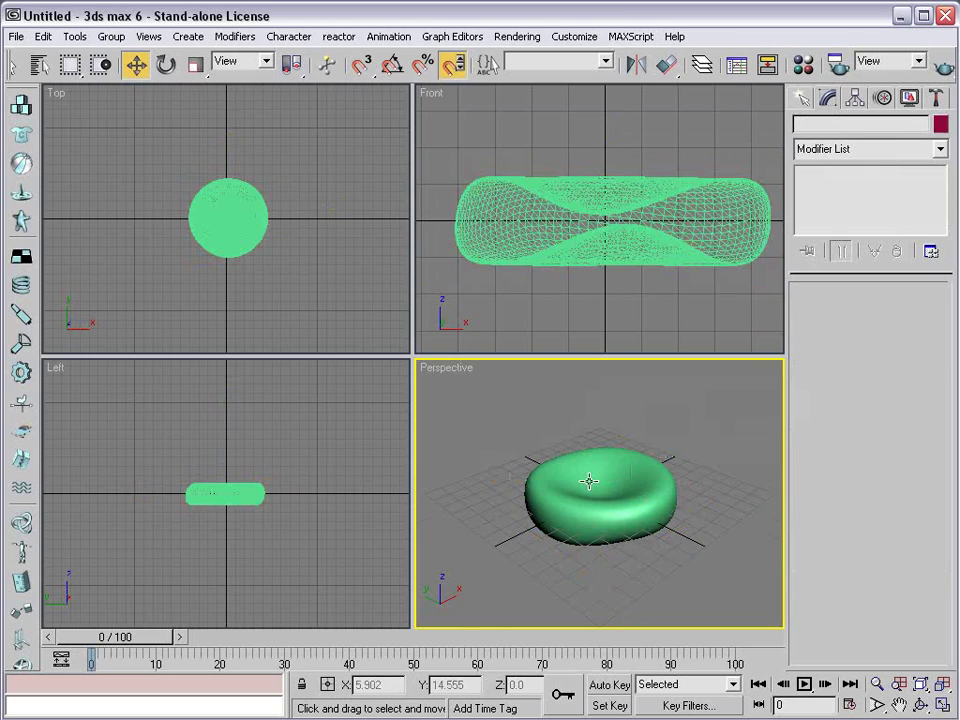
scroll(600, 470, "up", 3)
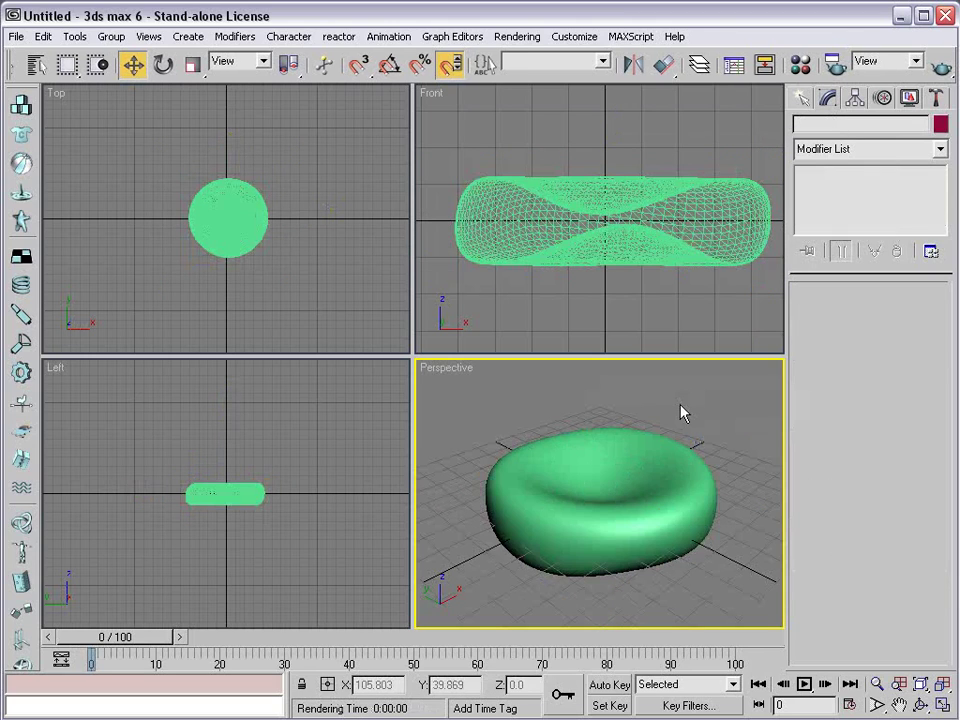
Open the Material Editor and assign a Falloff map to the diffuse colour of the 01 - Default material.
key("m")
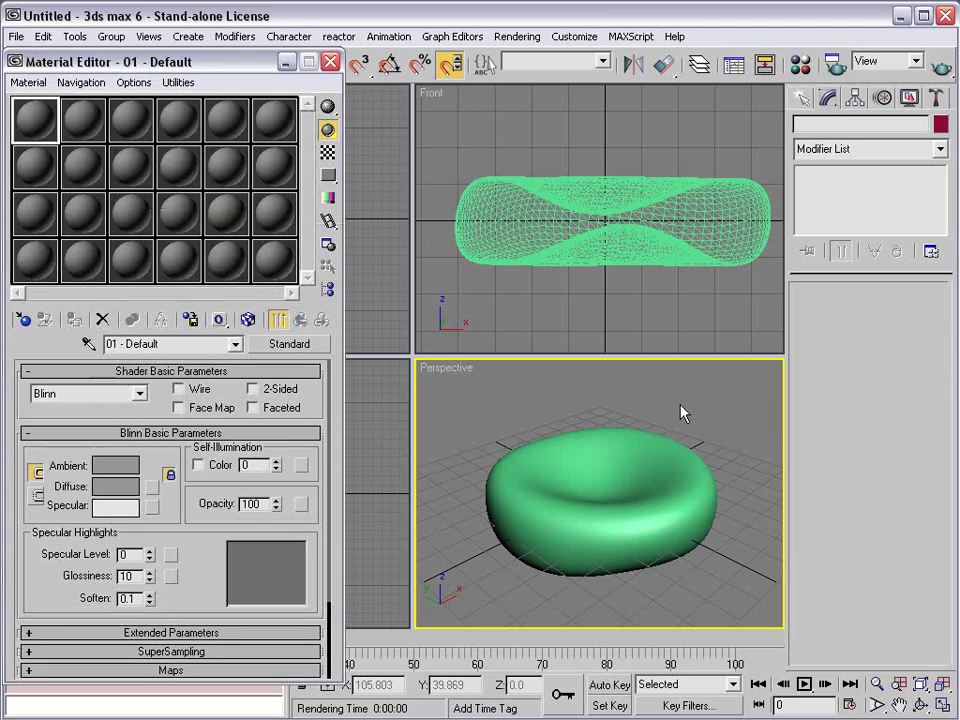
left_click_drag(89, 58, 167, 56)
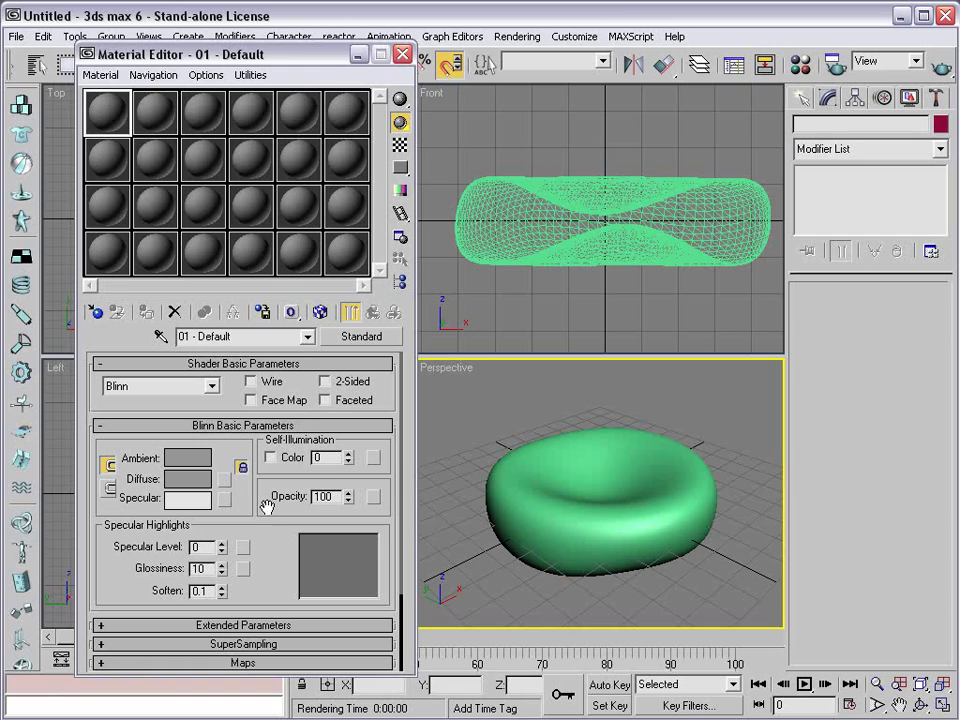
left_click(225, 480)
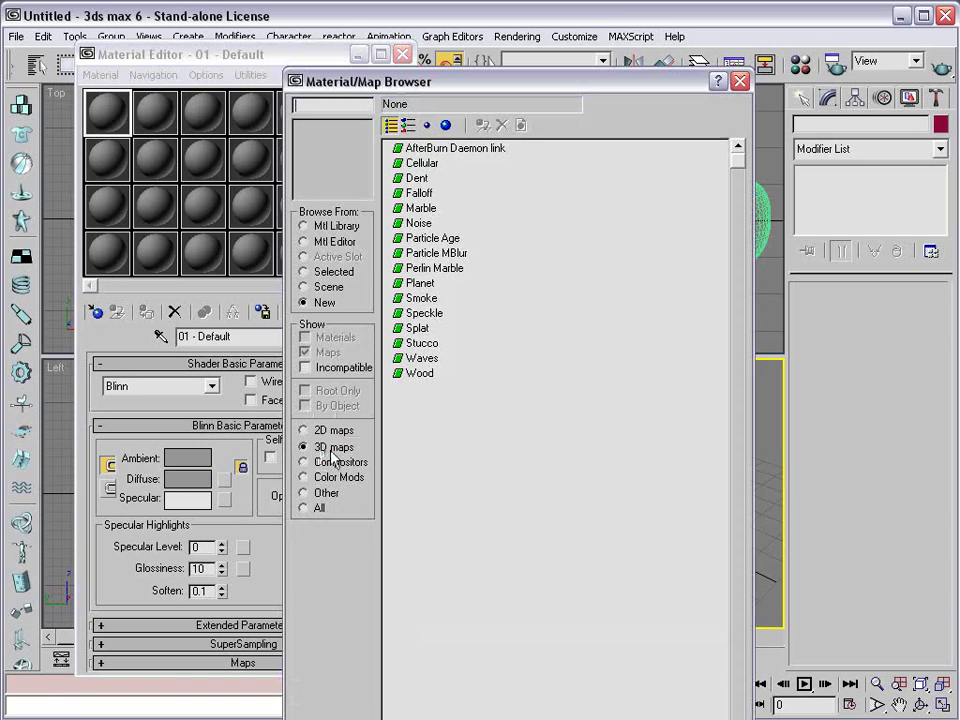
left_click(419, 194)
left_click(419, 195)
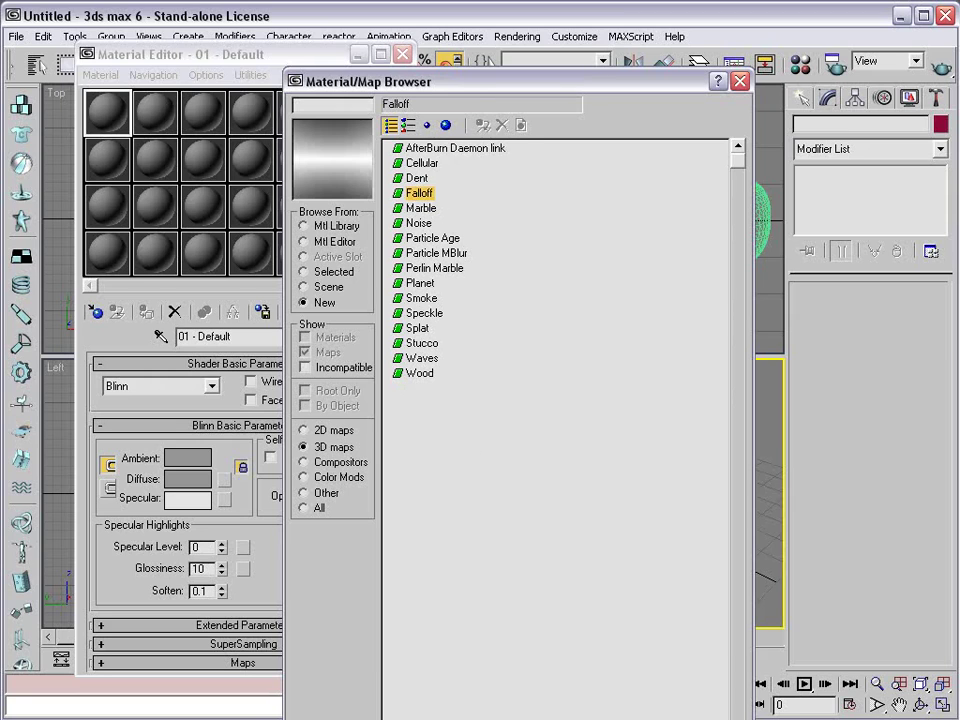
left_click(385, 600)
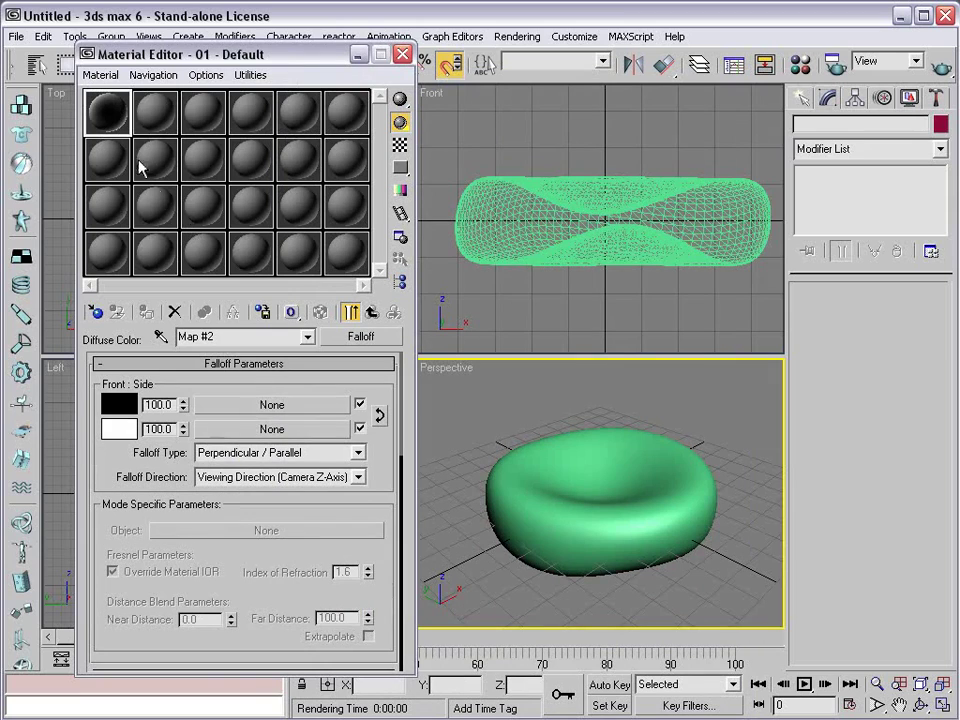
Open a magnified preview of the first material sample and shrink it clear of the Falloff parameters.
double_click(107, 115)
left_click_drag(315, 261, 421, 88)
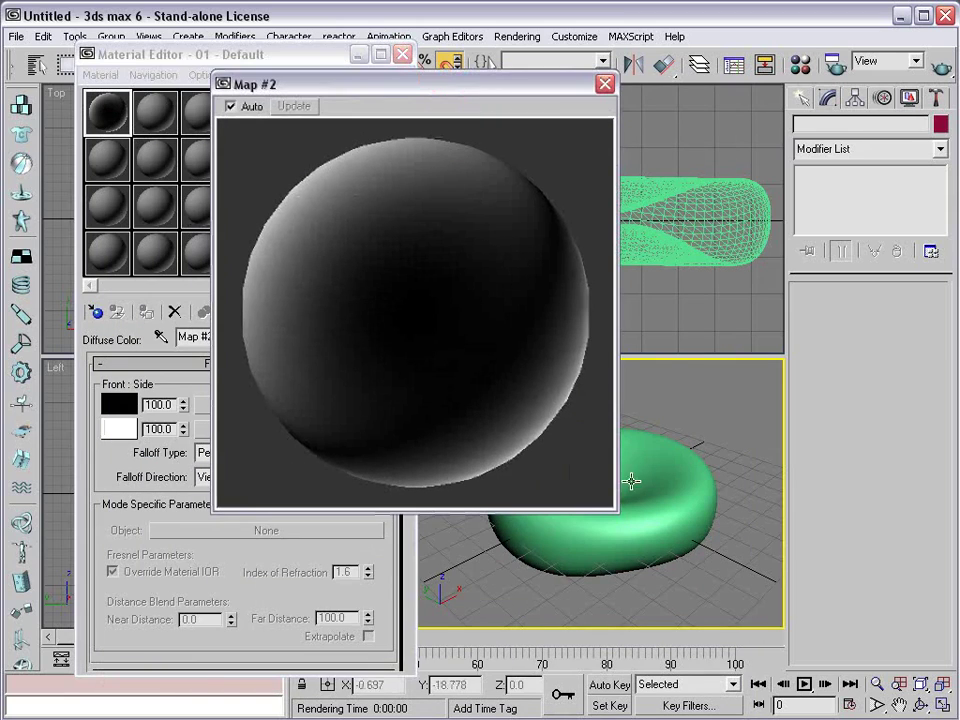
left_click_drag(618, 512, 462, 350)
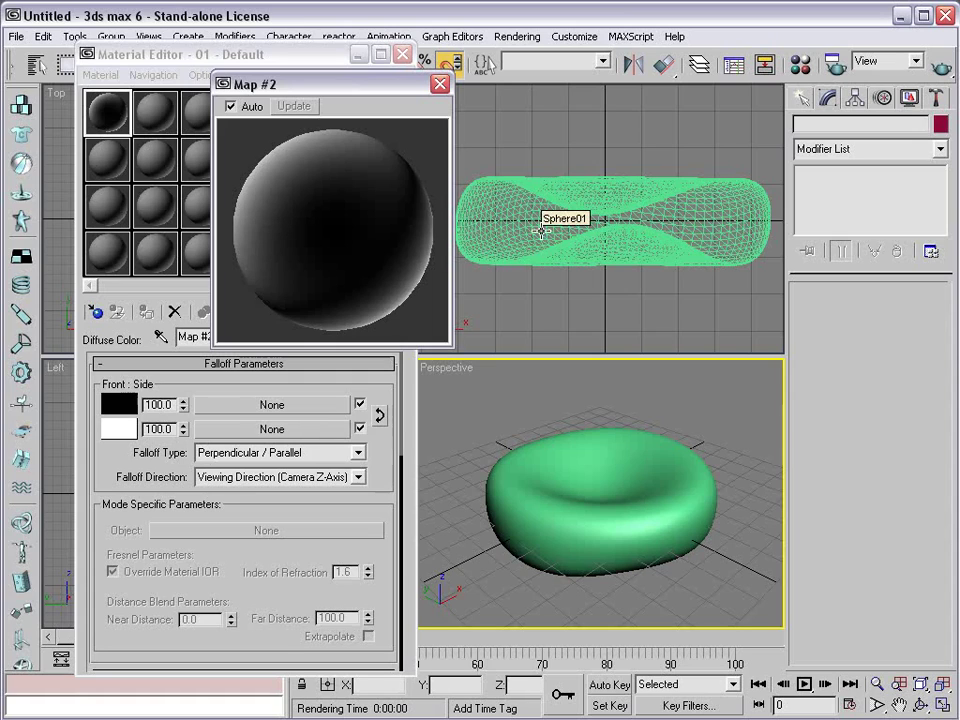
Set the Falloff map's front colour to a dark red.
left_click(118, 406)
left_click_drag(490, 172, 536, 133)
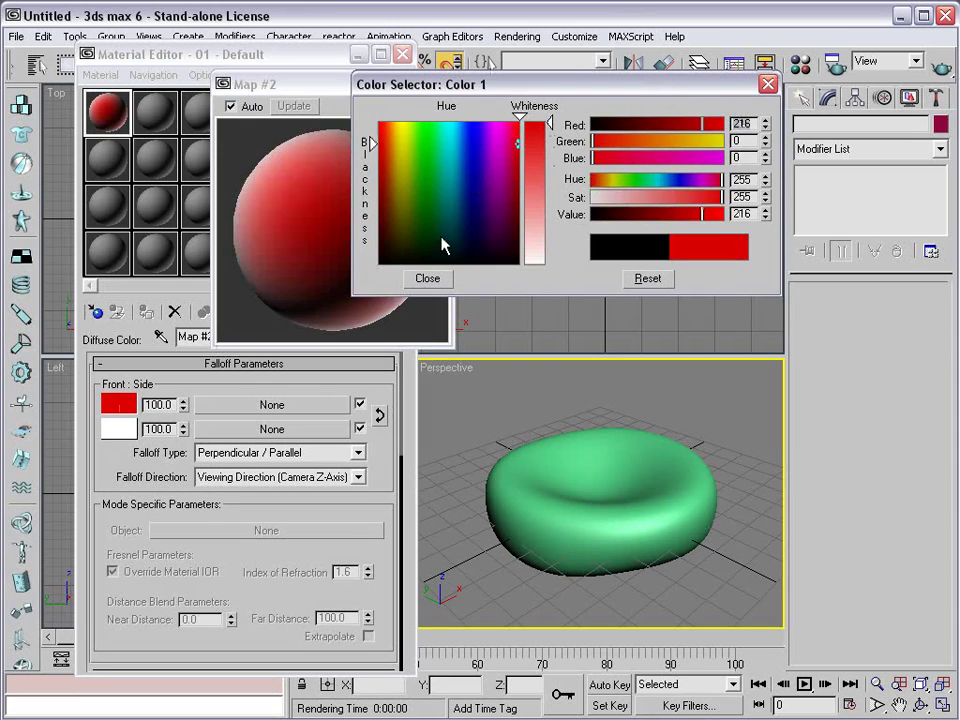
left_click(640, 215)
left_click(428, 278)
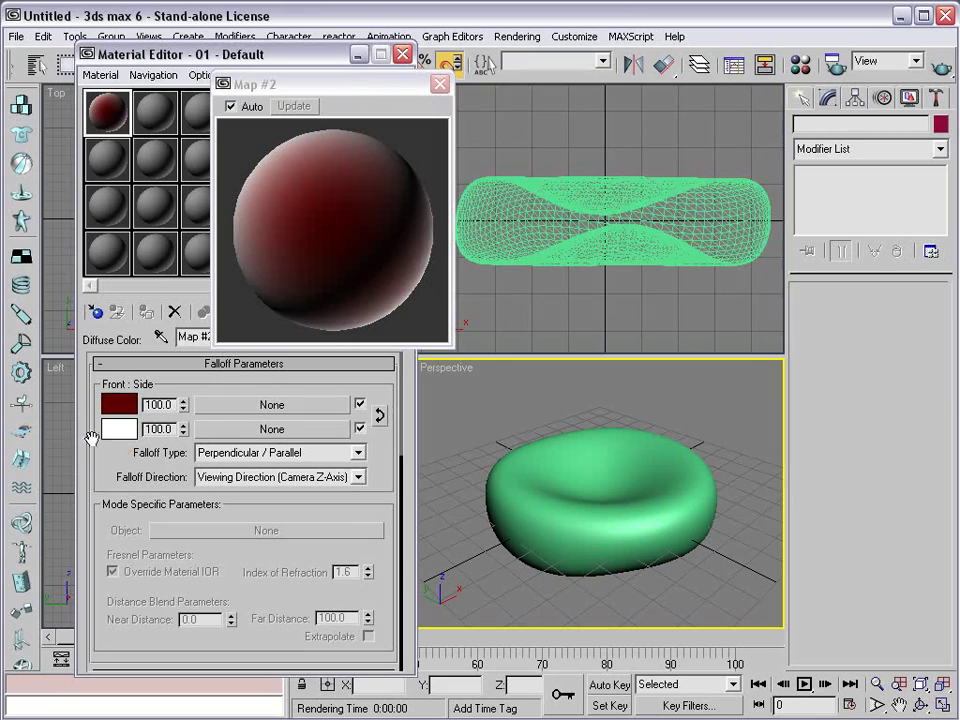
Set the Falloff map's side colour to a light salmon pink.
left_click(118, 430)
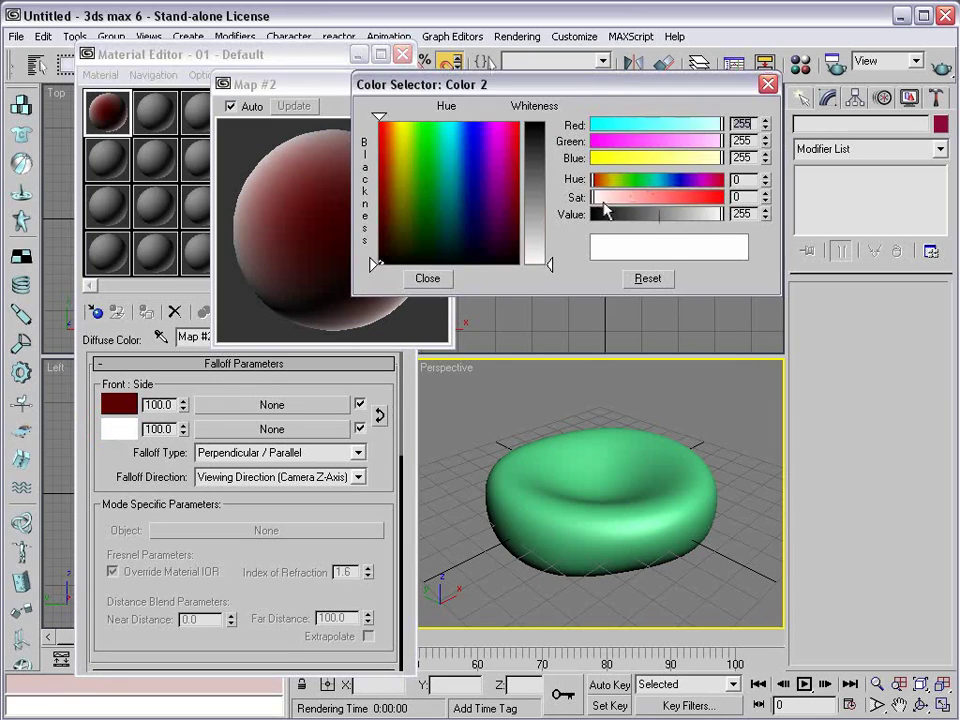
left_click_drag(604, 198, 635, 200)
left_click_drag(680, 157, 669, 157)
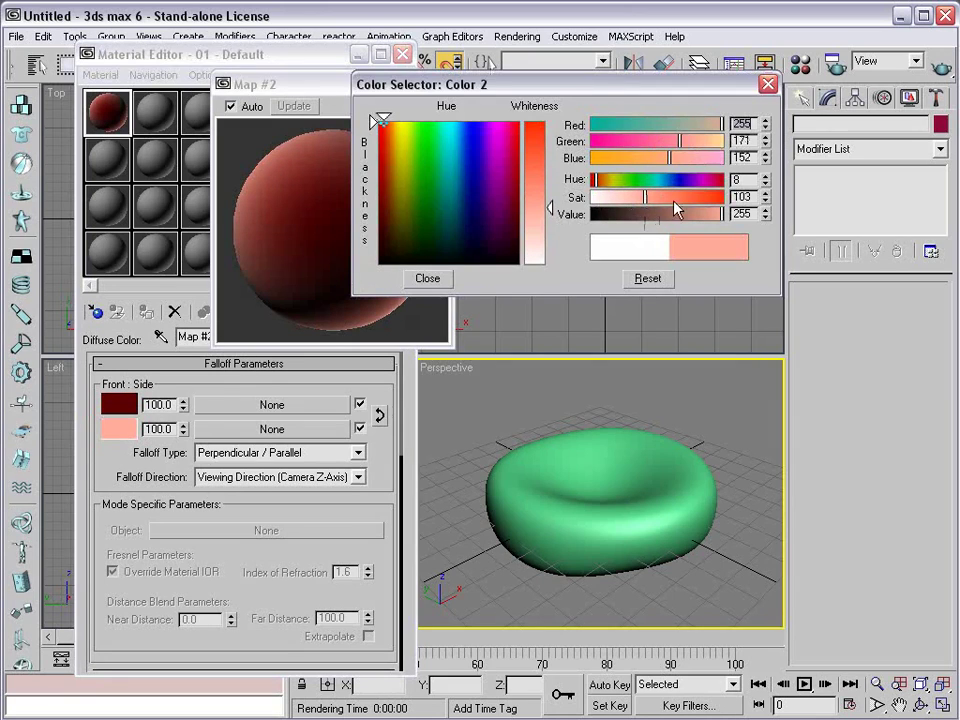
left_click_drag(674, 203, 654, 207)
left_click(428, 278)
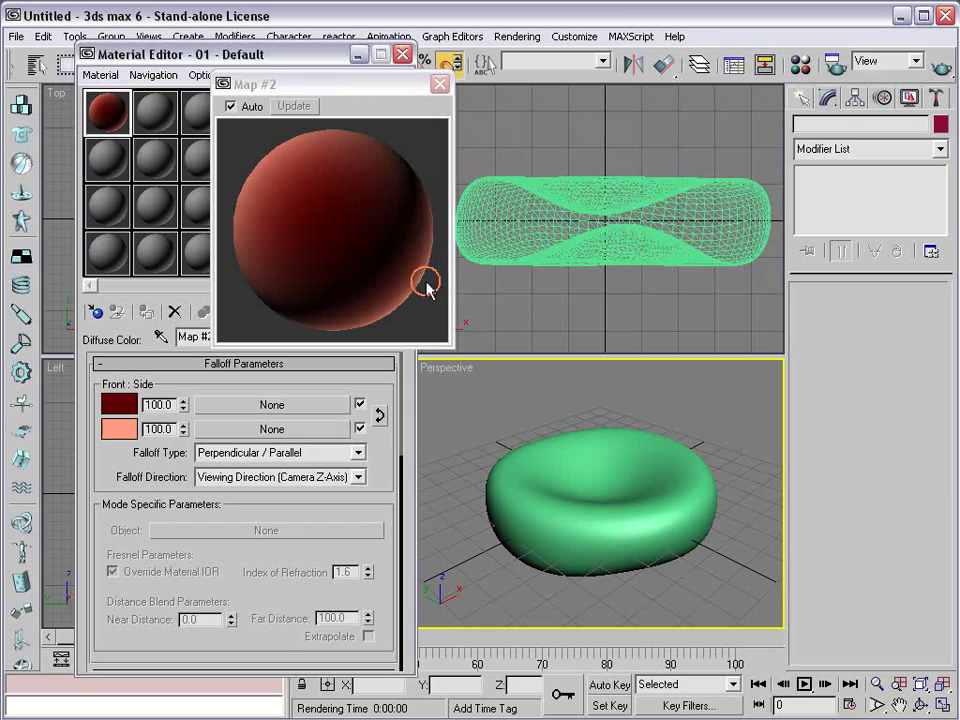
Apply the red falloff material to the cell and test-render the Perspective view.
left_click_drag(328, 227, 572, 480)
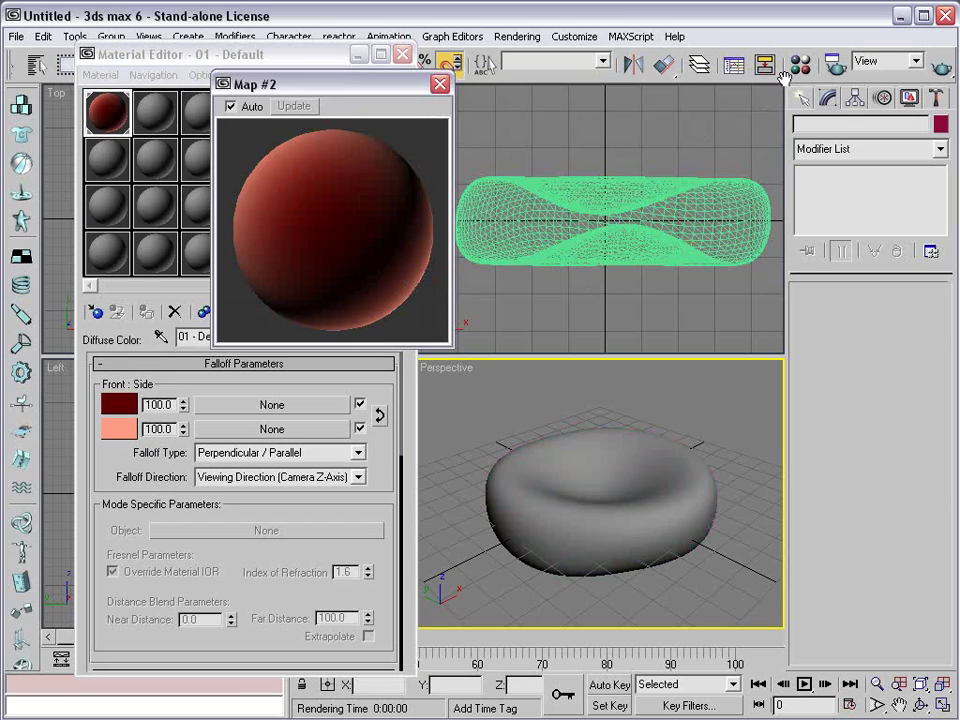
left_click(938, 68)
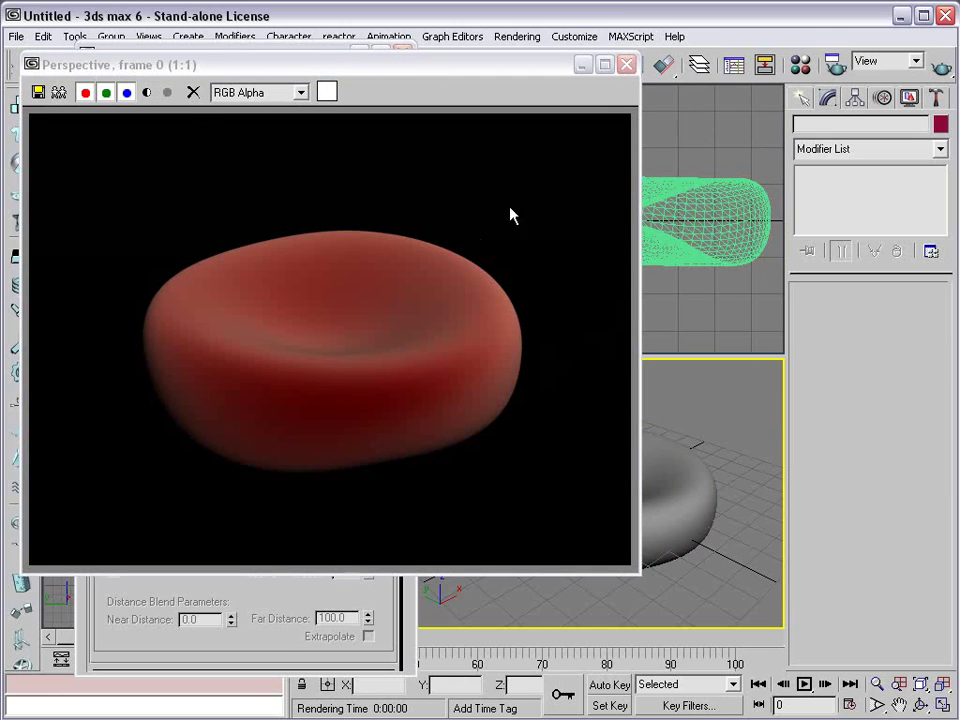
left_click(626, 65)
Place a standard Omni light above and to the right of the cell in the Front view.
left_click(803, 100)
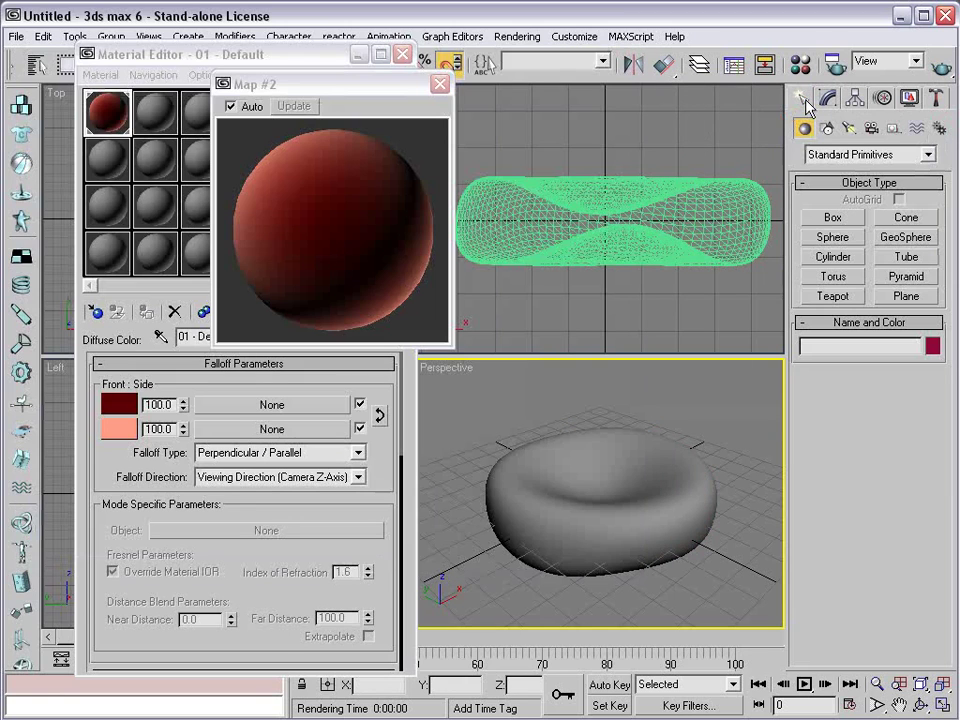
left_click(849, 129)
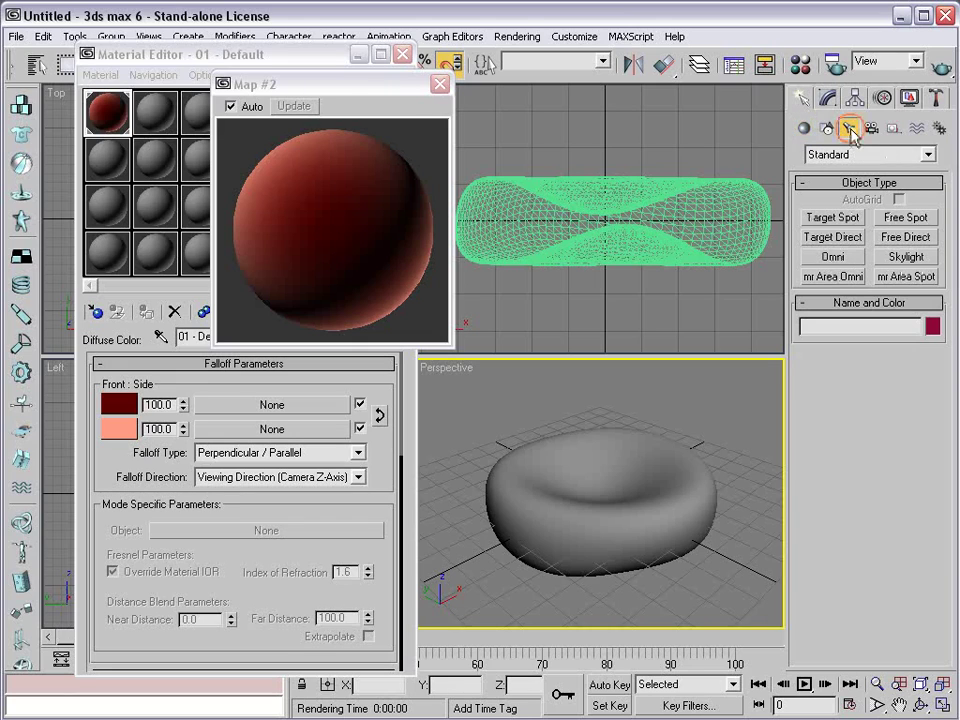
scroll(612, 208, "down", 5)
left_click(833, 257)
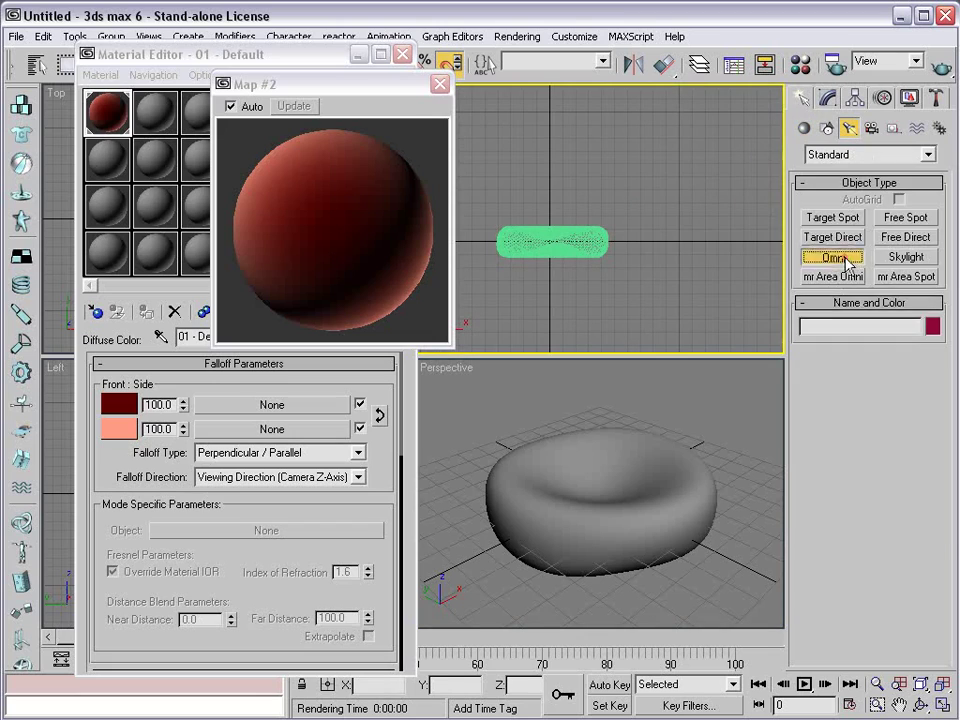
left_click(653, 157)
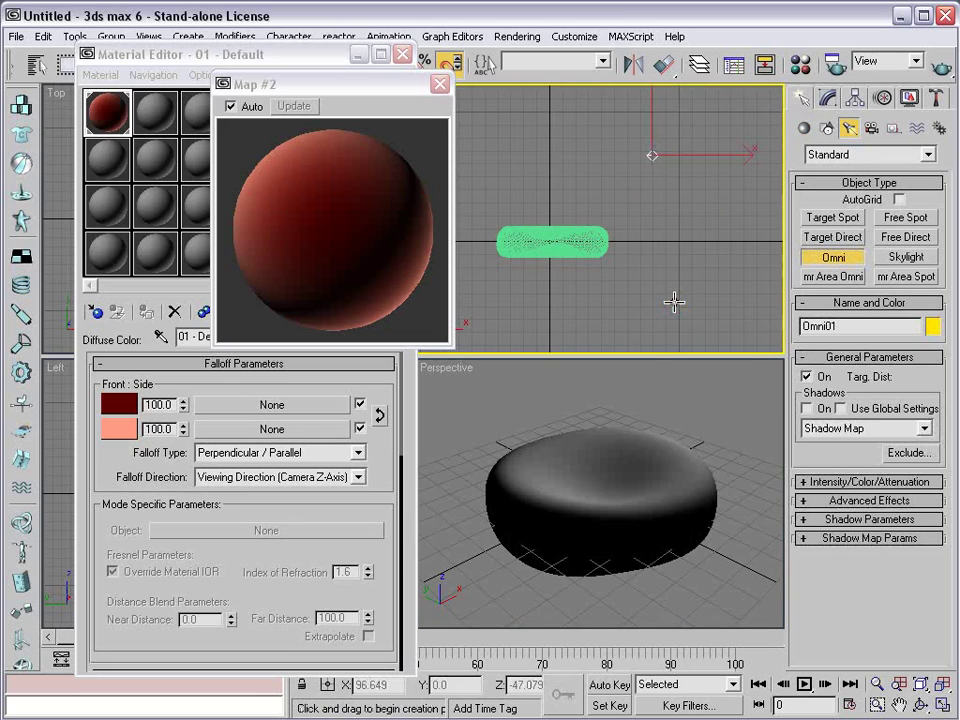
right_click(654, 237)
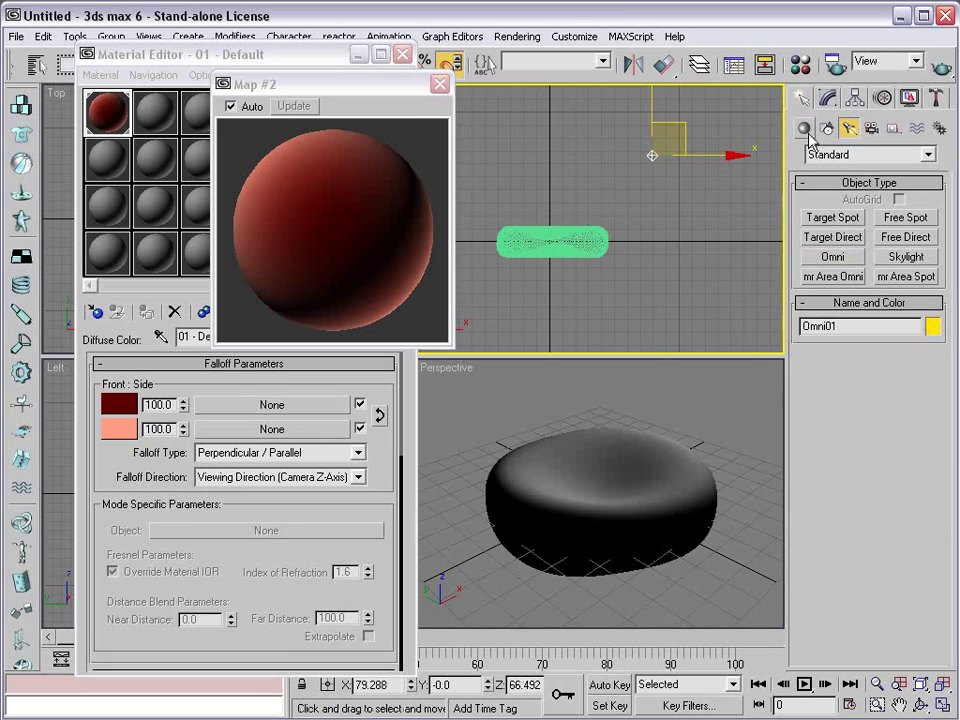
Turn off Diffuse and Specular for the Omni light and make it affect Ambient Only.
left_click(828, 103)
left_click(802, 98)
left_click(828, 98)
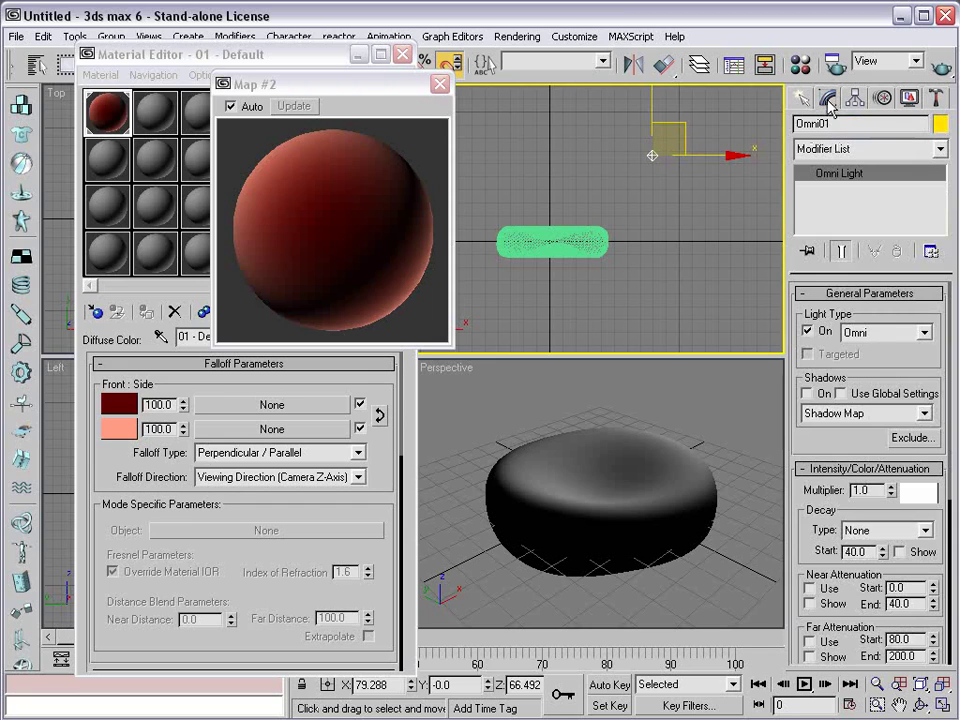
left_click_drag(818, 476, 840, 279)
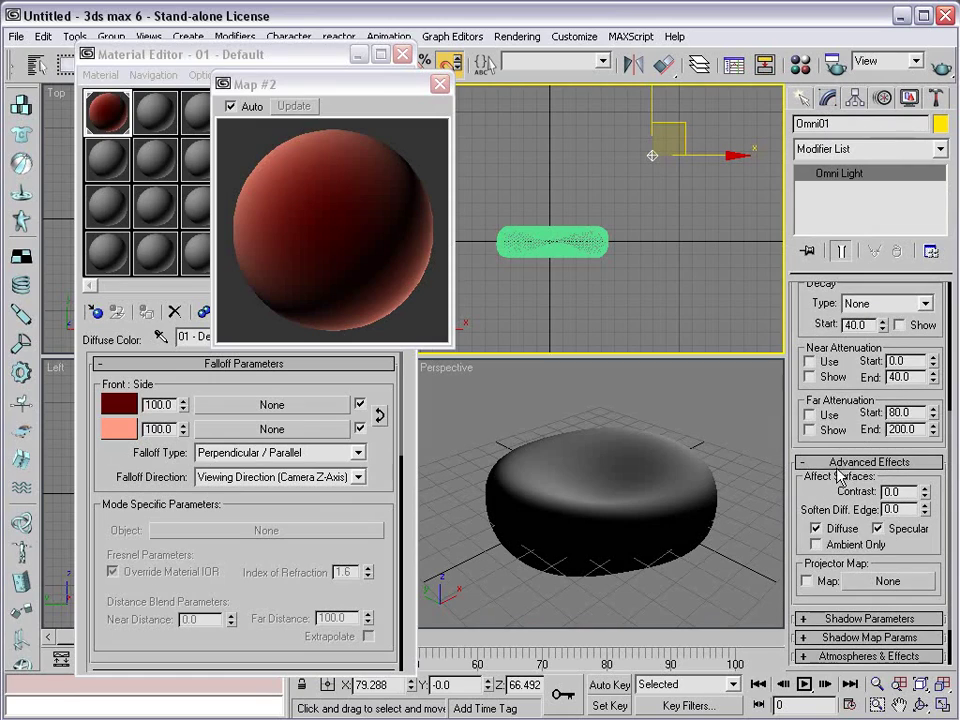
left_click(817, 529)
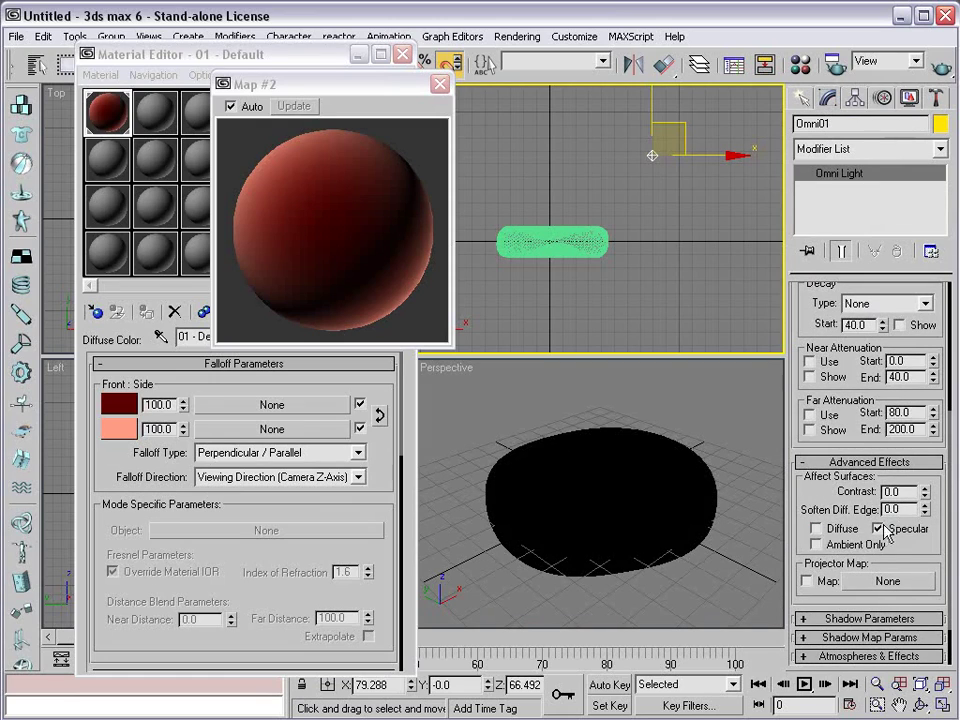
left_click(878, 528)
left_click(815, 544)
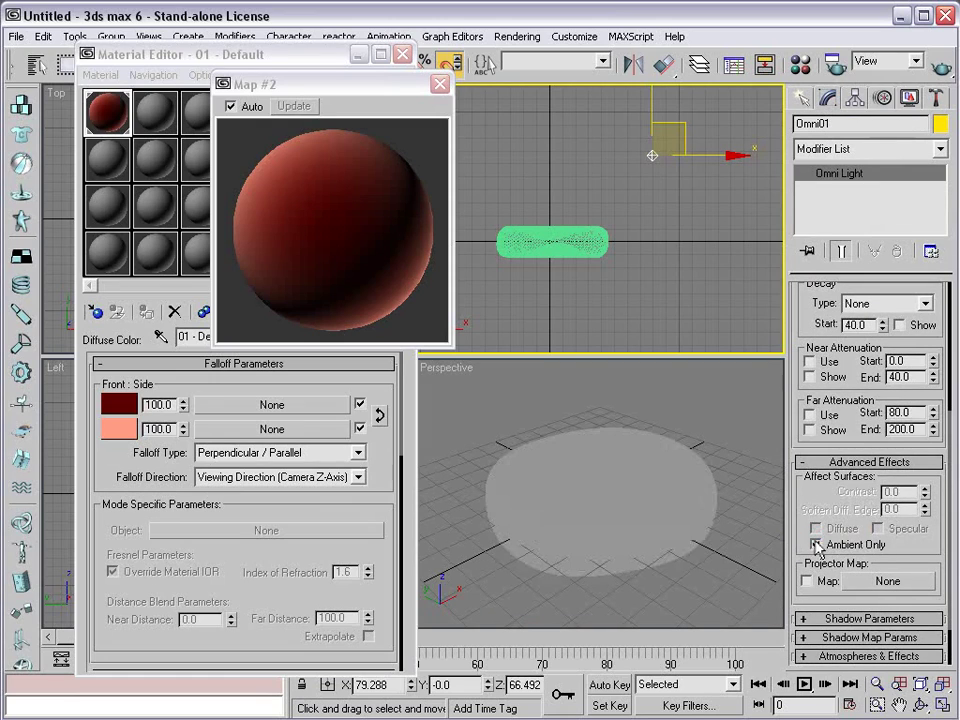
Render the Perspective view to check the cell under the ambient-only light.
right_click(757, 403)
left_click(937, 64)
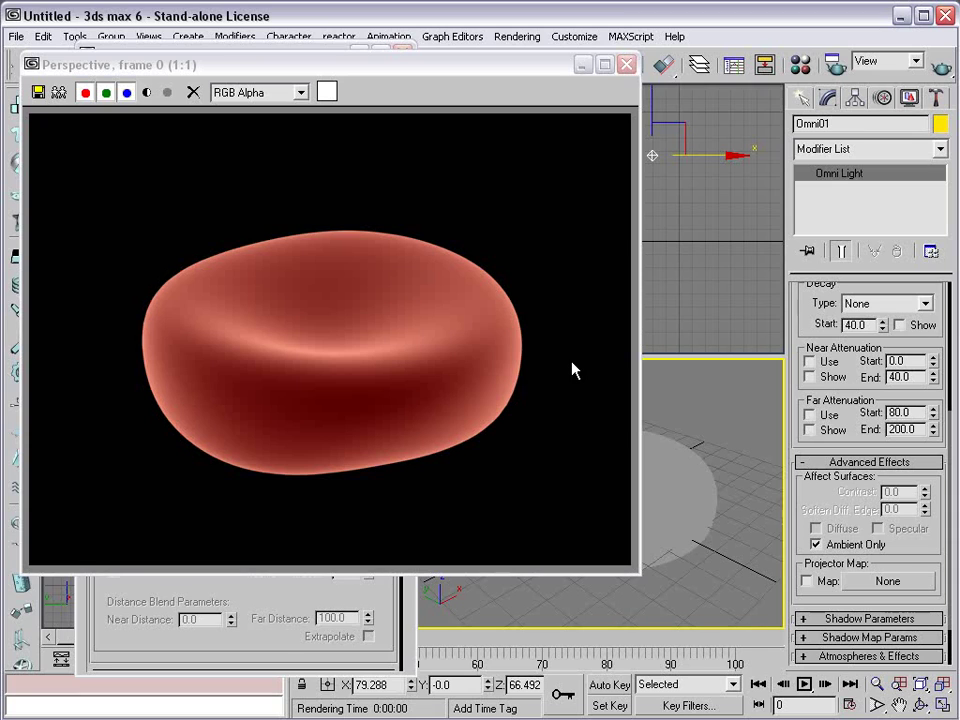
left_click(627, 64)
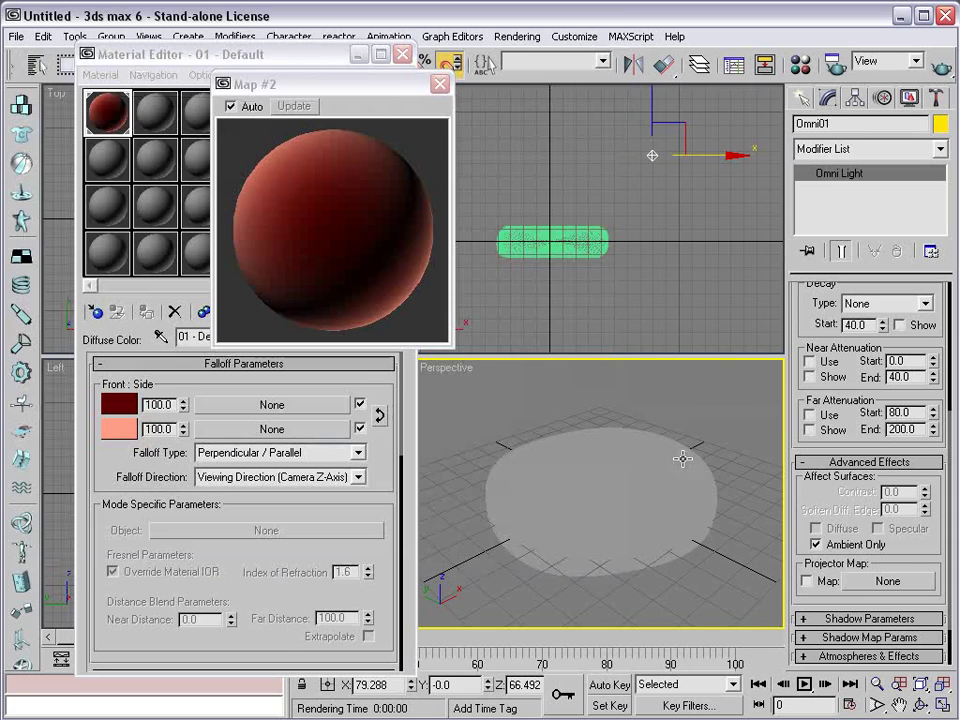
Enable the cell material's Bump channel with a Noise map and test-render the Perspective view.
left_click_drag(285, 92, 444, 59)
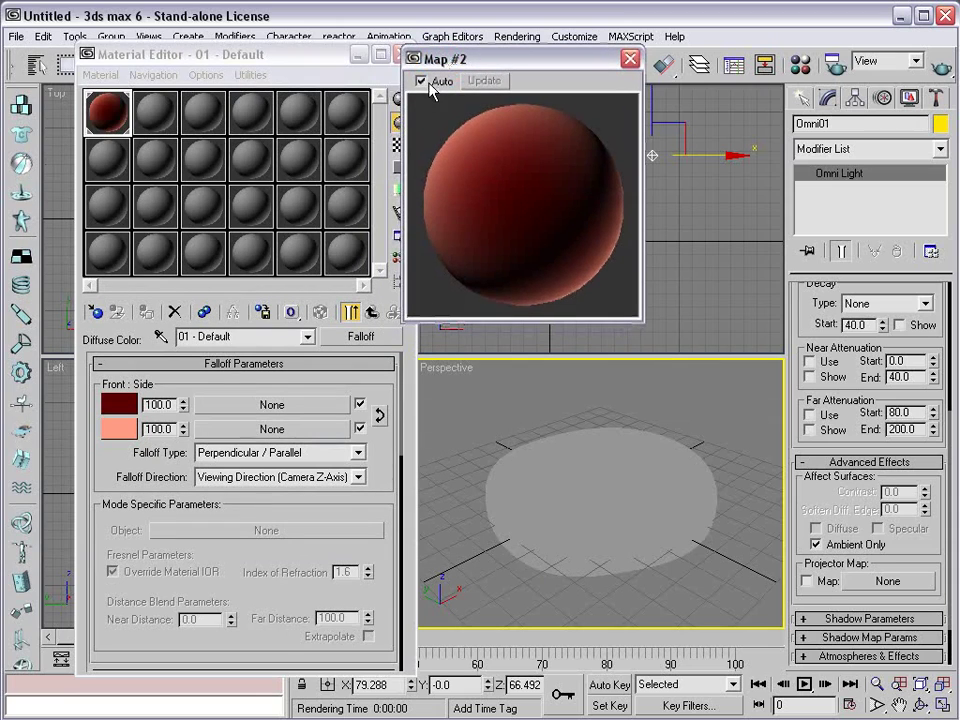
left_click(372, 313)
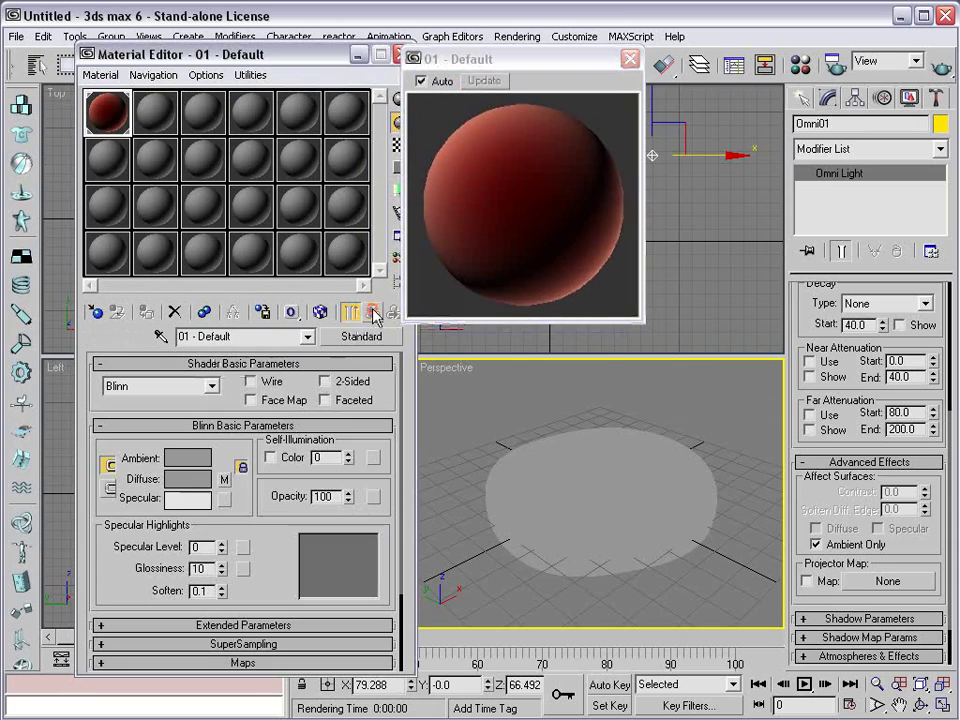
left_click_drag(259, 521, 262, 423)
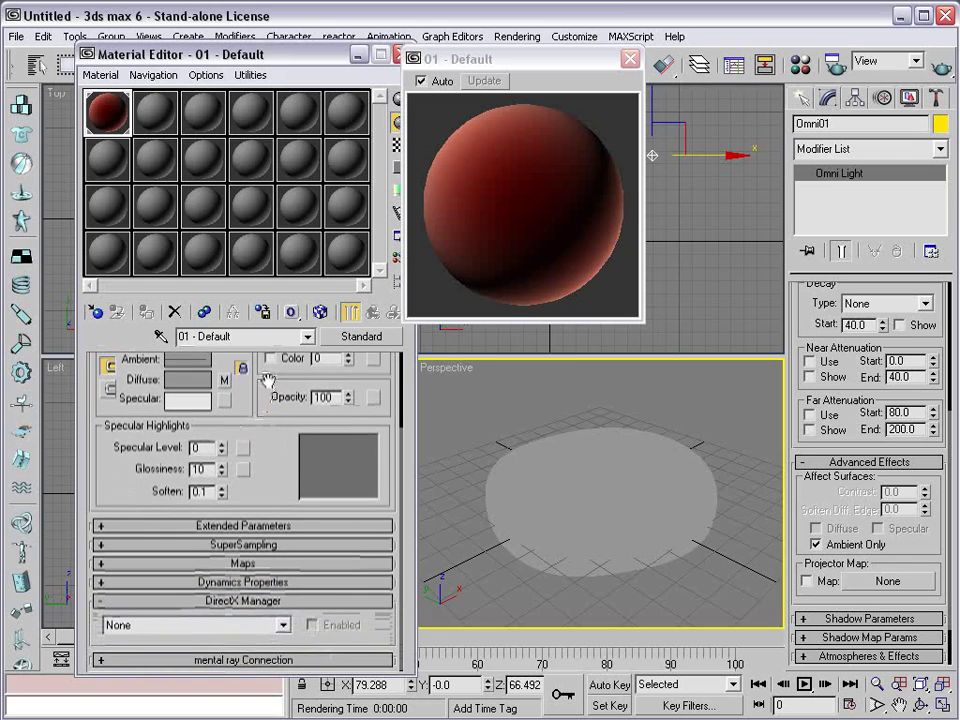
left_click(244, 565)
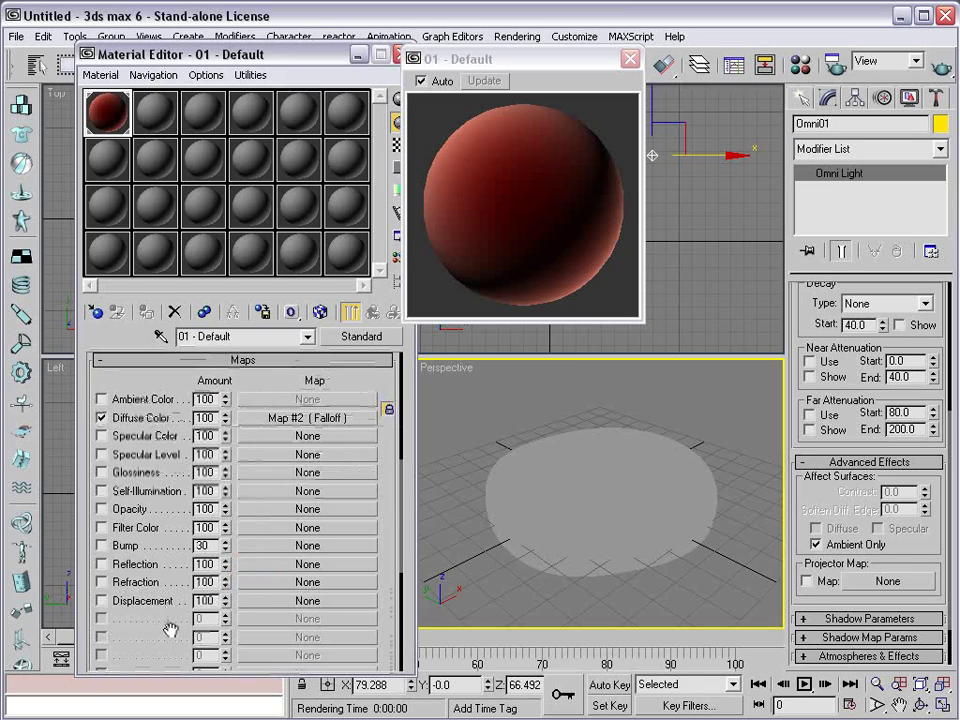
left_click(101, 546)
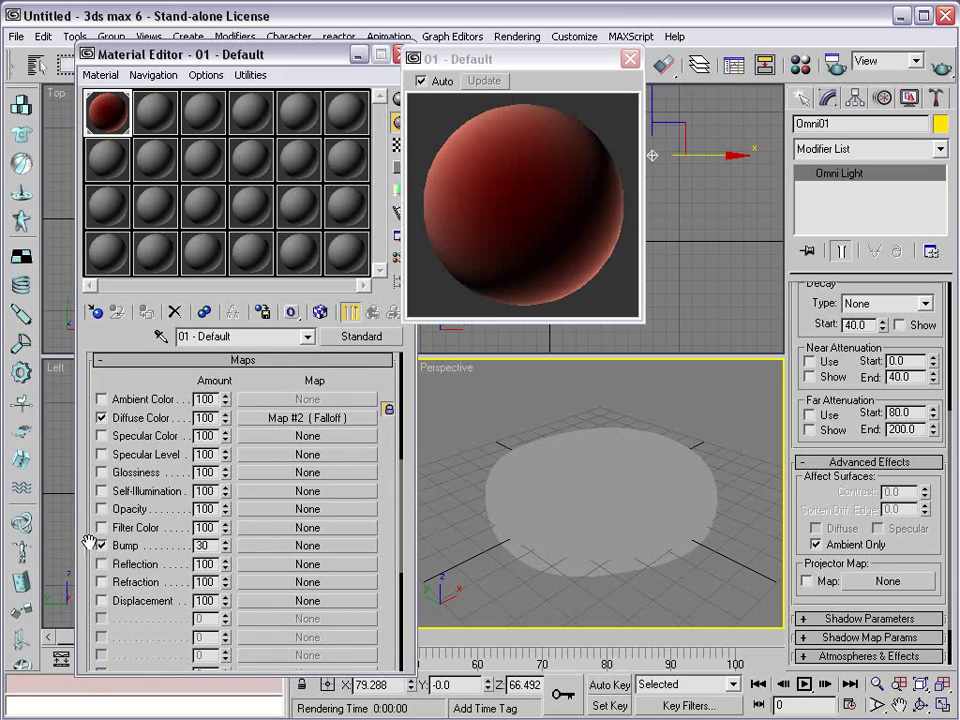
left_click(270, 546)
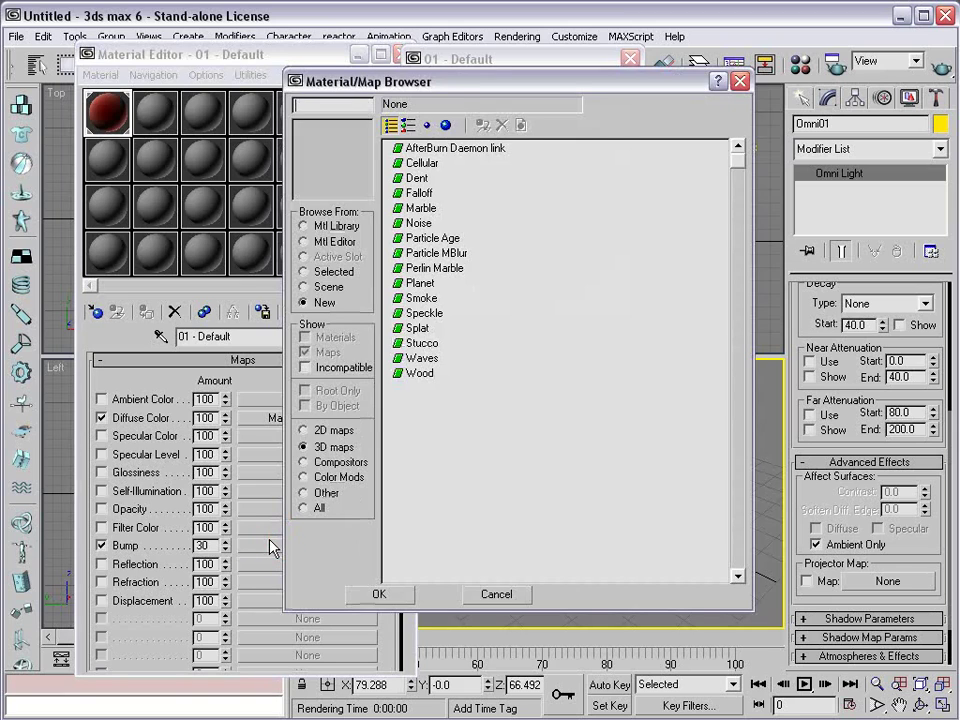
left_click_drag(435, 82, 470, 73)
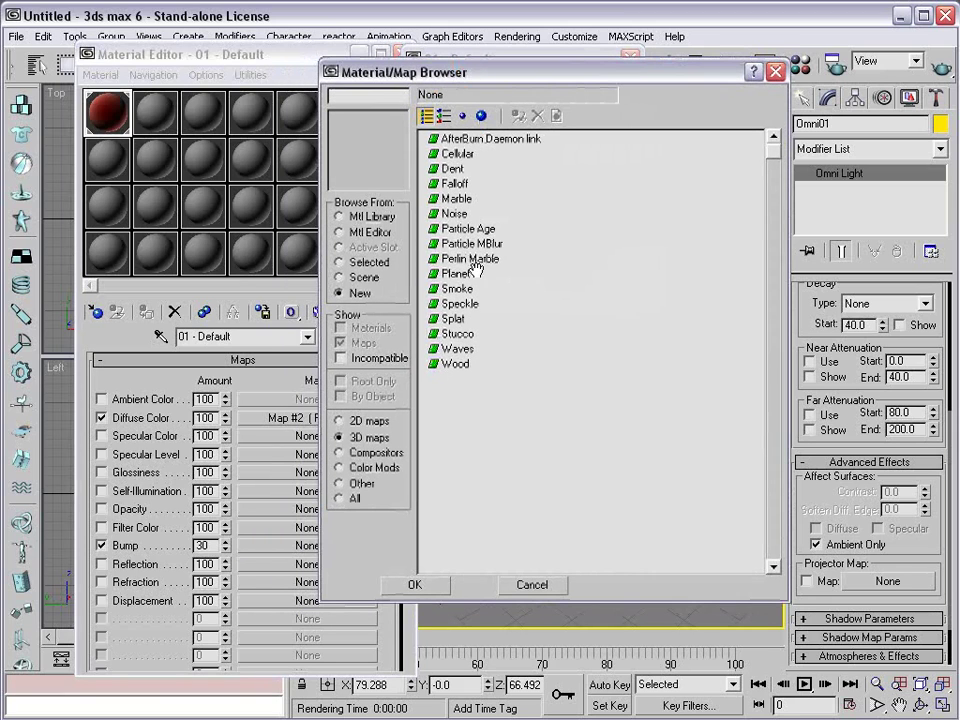
double_click(454, 214)
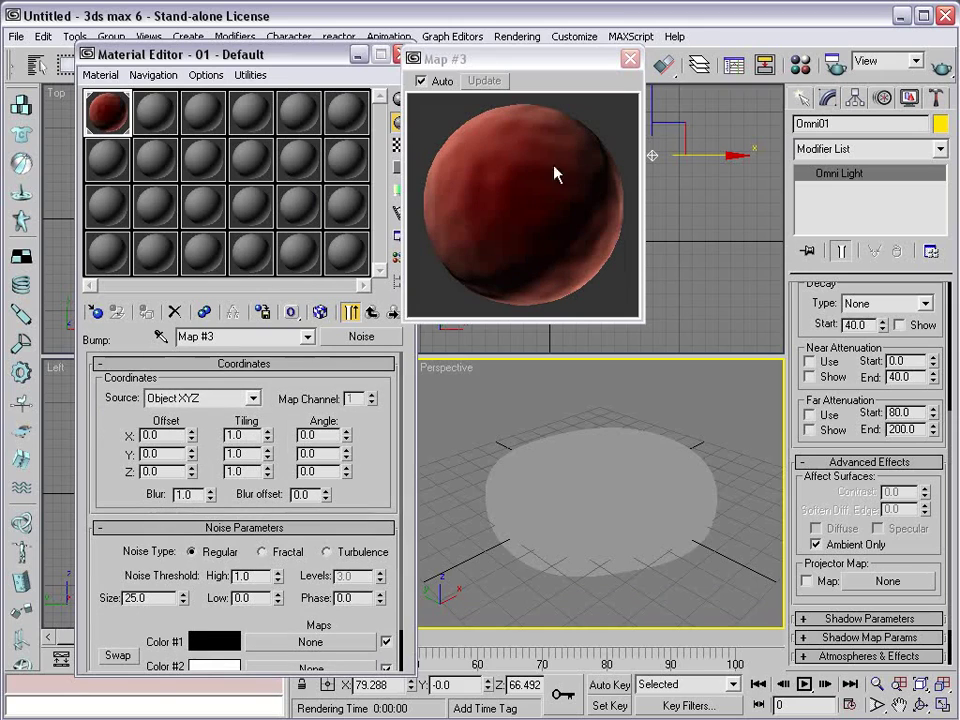
left_click(941, 65)
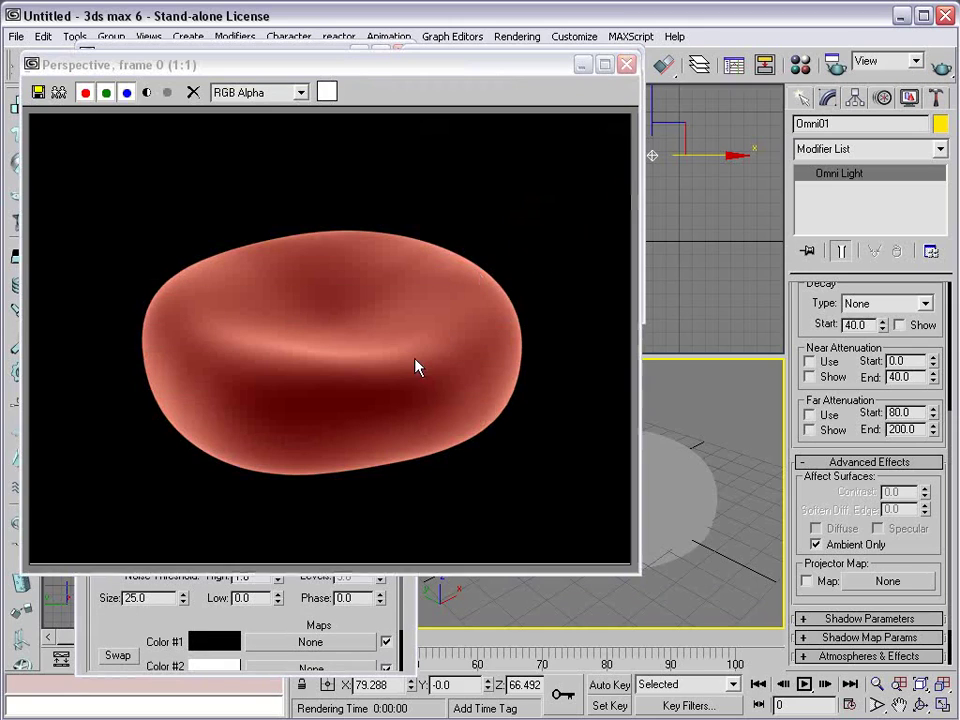
left_click(627, 64)
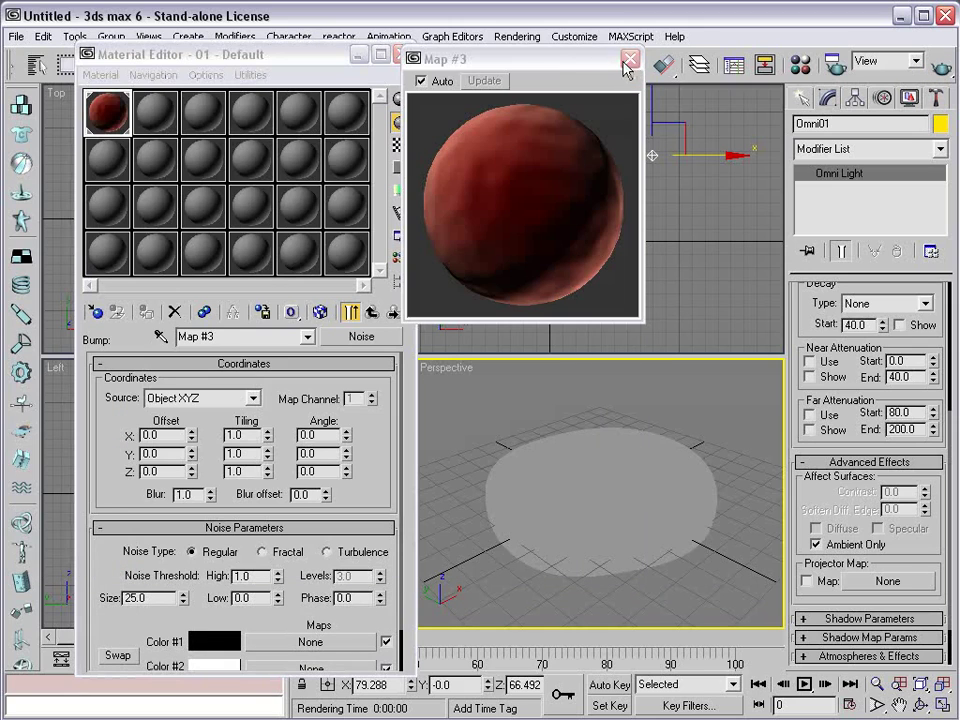
Set the bump Noise size to 1 and test-render the Perspective view with an enlarged material preview.
left_click_drag(111, 470, 122, 407)
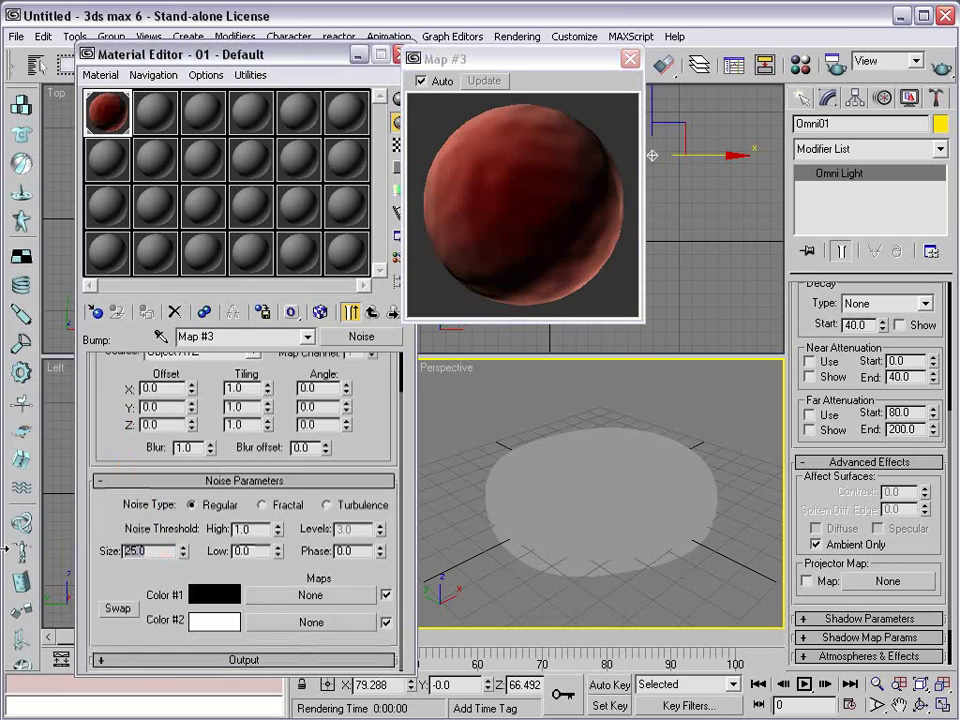
type("1")
key("Return")
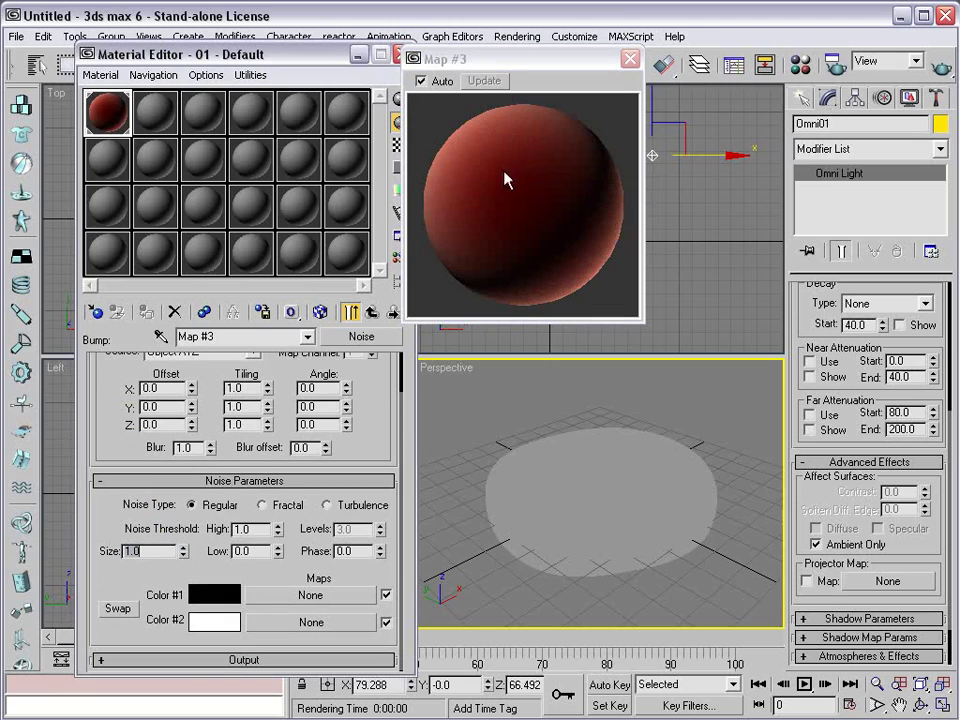
left_click_drag(640, 320, 797, 474)
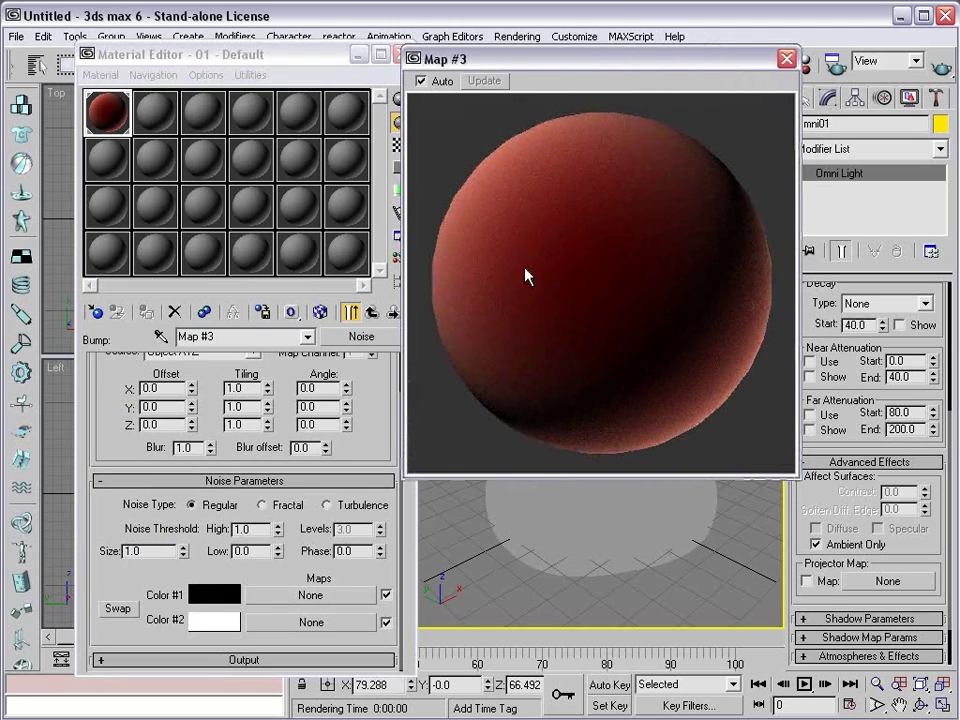
left_click_drag(661, 74, 495, 70)
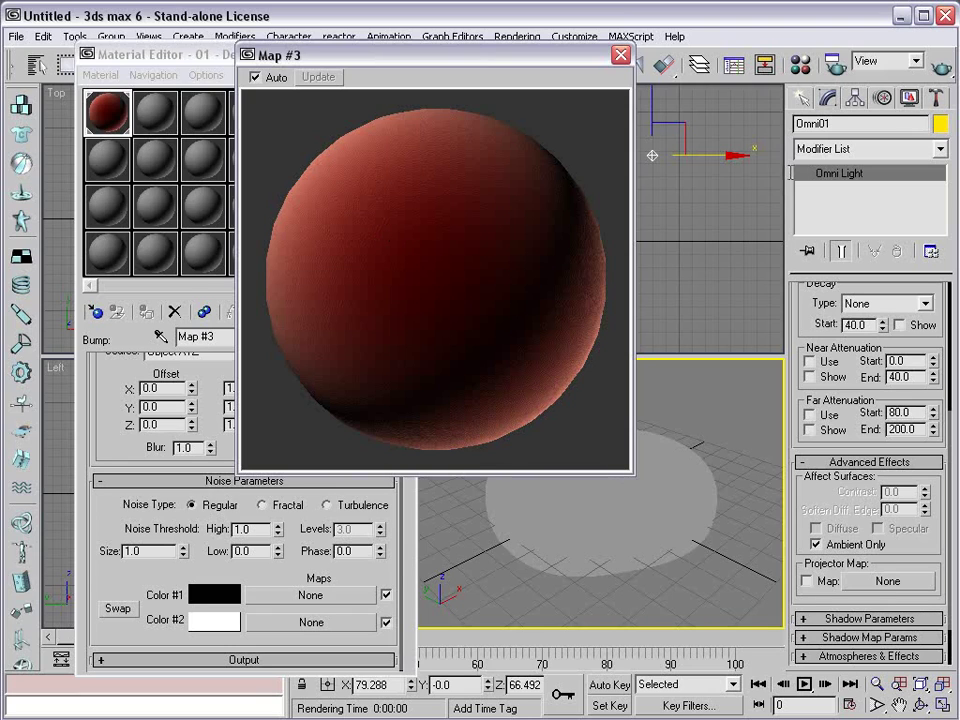
left_click(946, 64)
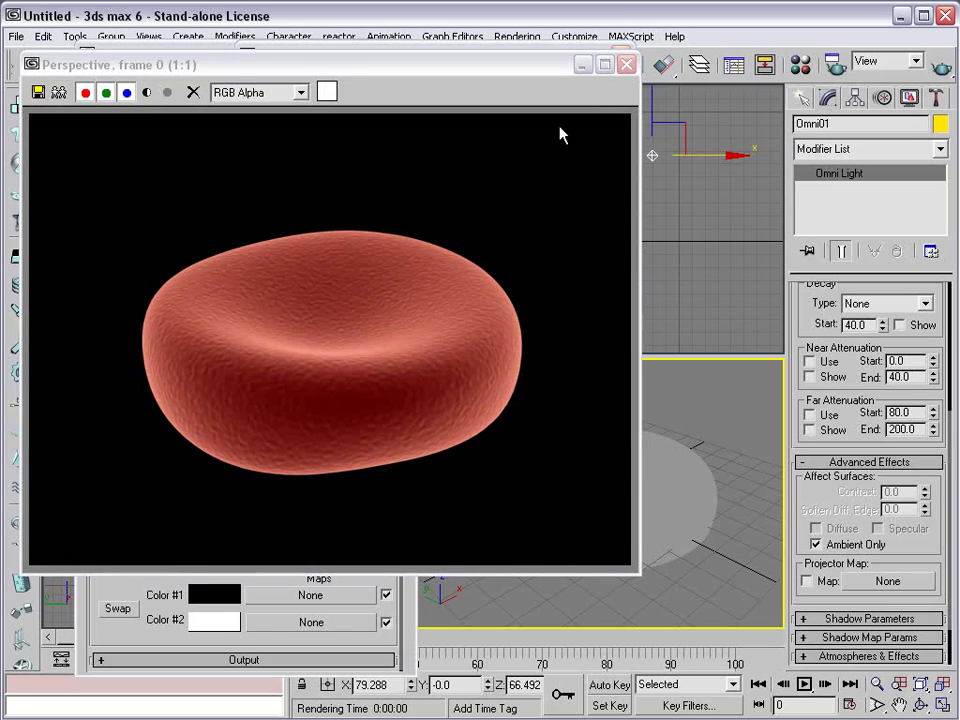
left_click(626, 64)
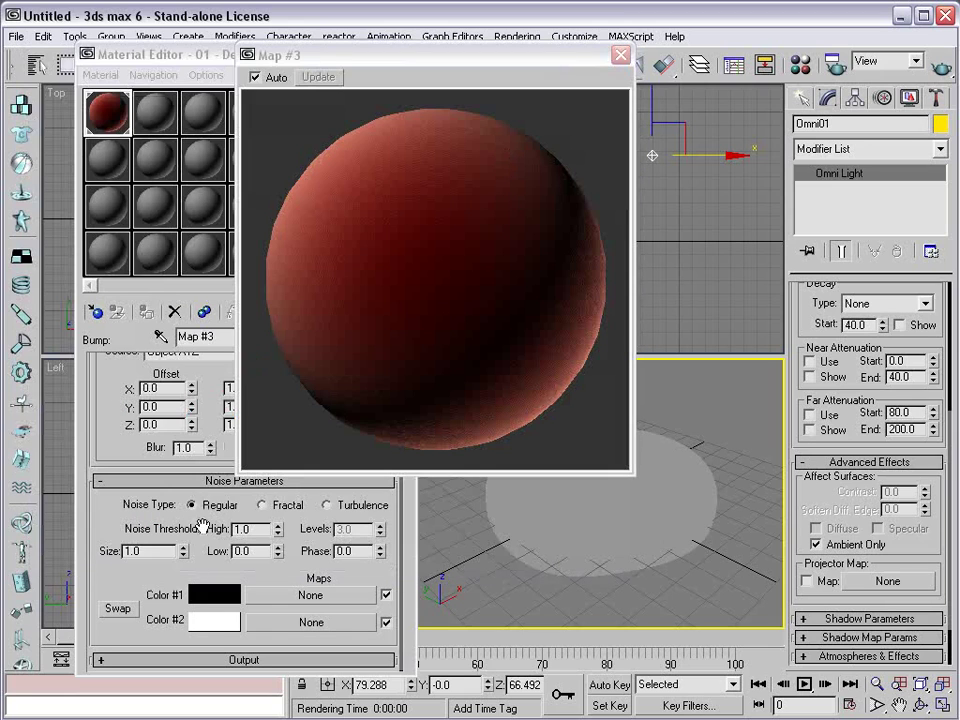
Set the bump Noise size to 0.5, test-render the Perspective view, and close the material preview.
left_click_drag(161, 553, 111, 542)
type(".5")
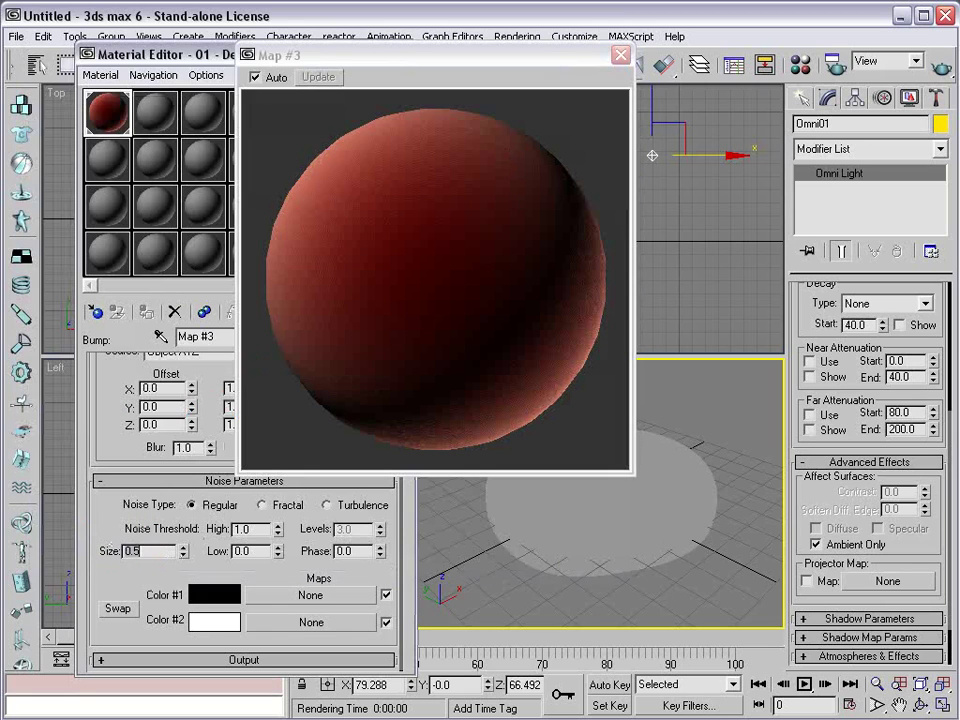
type("0.5")
key("Return")
key("shift+q")
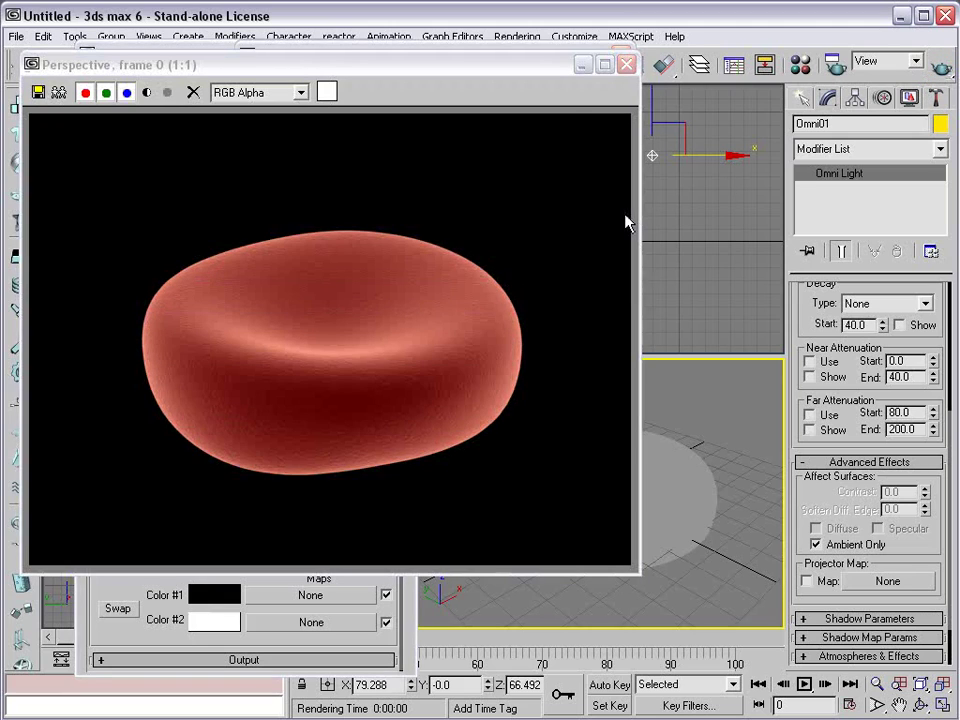
left_click(626, 65)
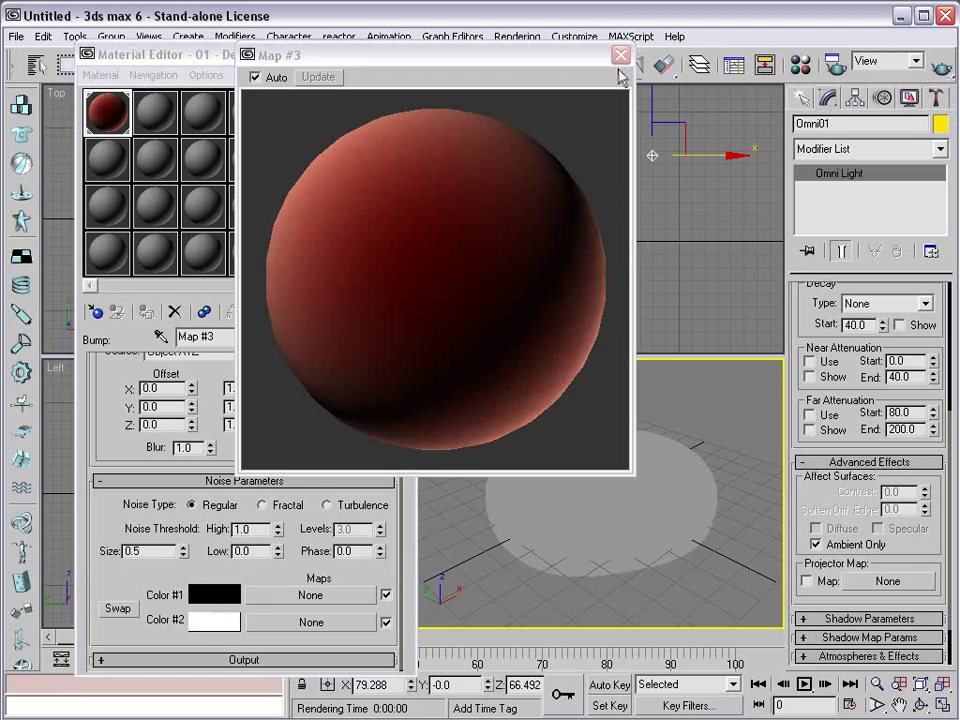
left_click(622, 75)
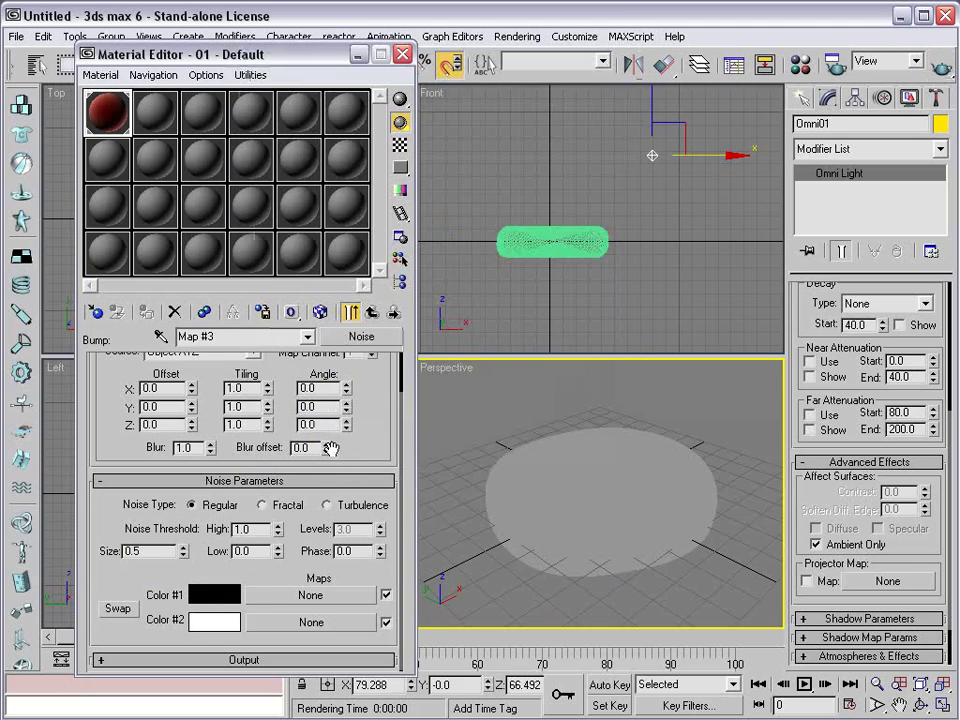
Enable the material's Displacement channel and assign a Noise map to it.
left_click(372, 312)
left_click_drag(153, 630, 94, 602)
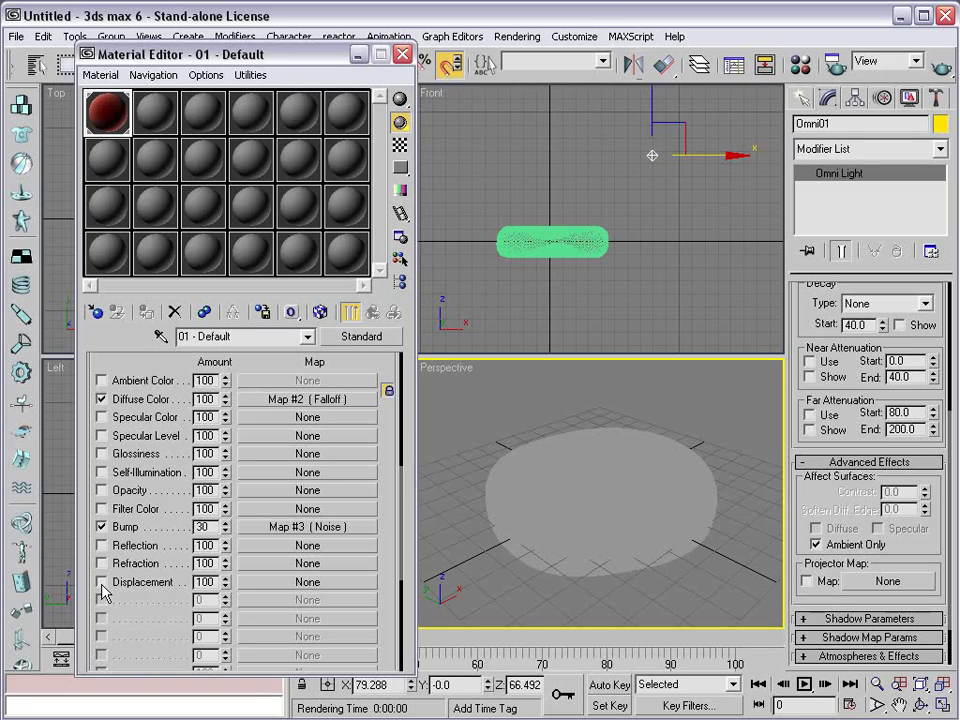
left_click(101, 582)
left_click(298, 583)
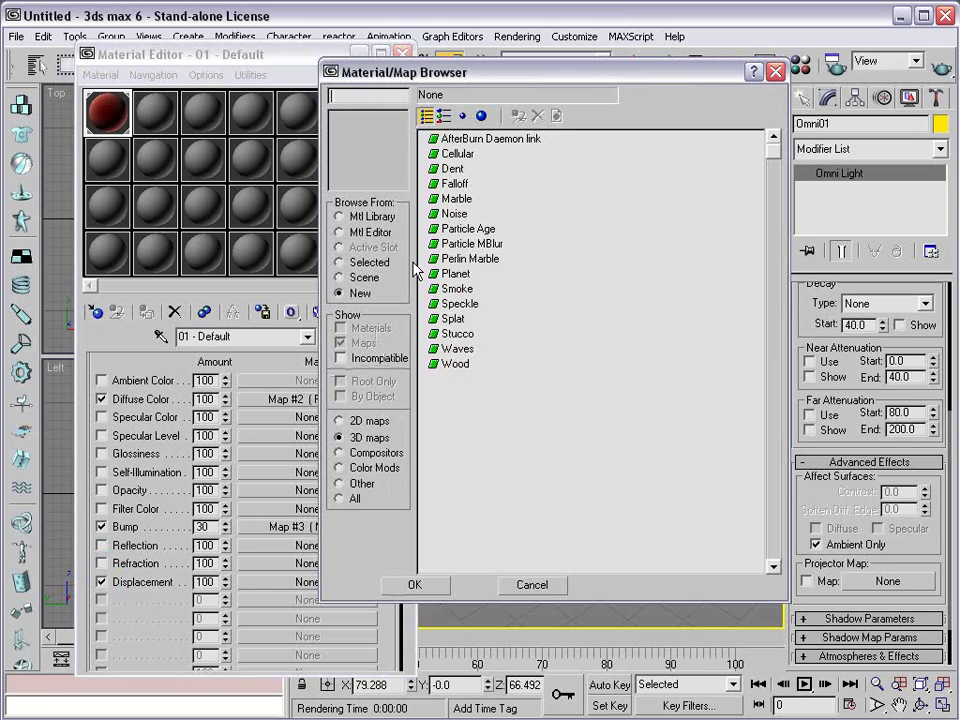
double_click(455, 214)
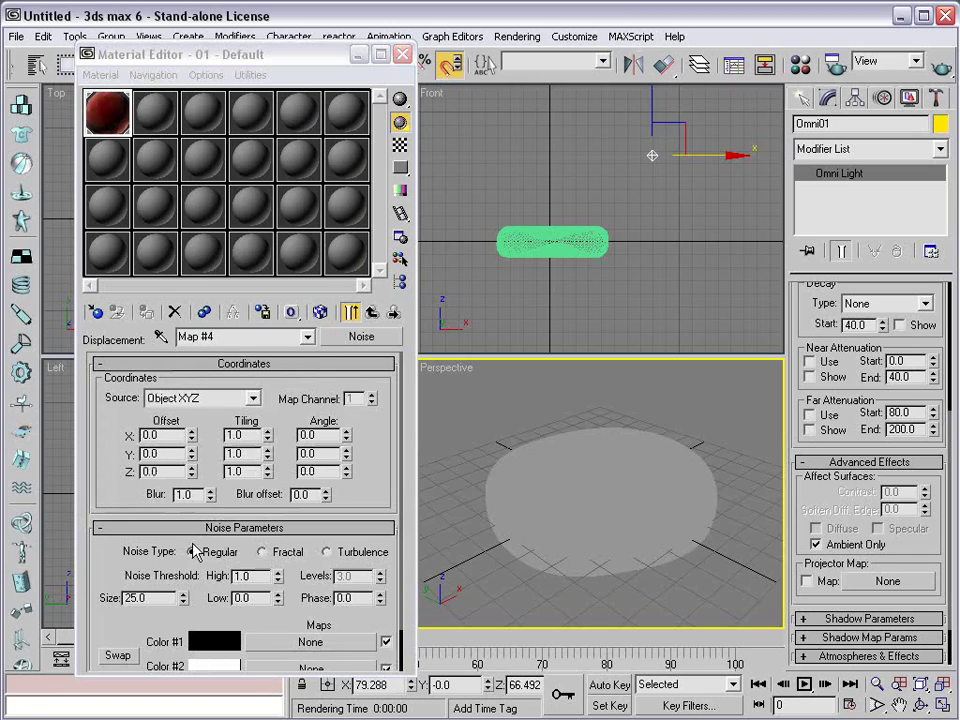
Set the displacement noise to Fractal with size 5, test-render the cell, and return to the parent material.
left_click_drag(141, 552, 140, 472)
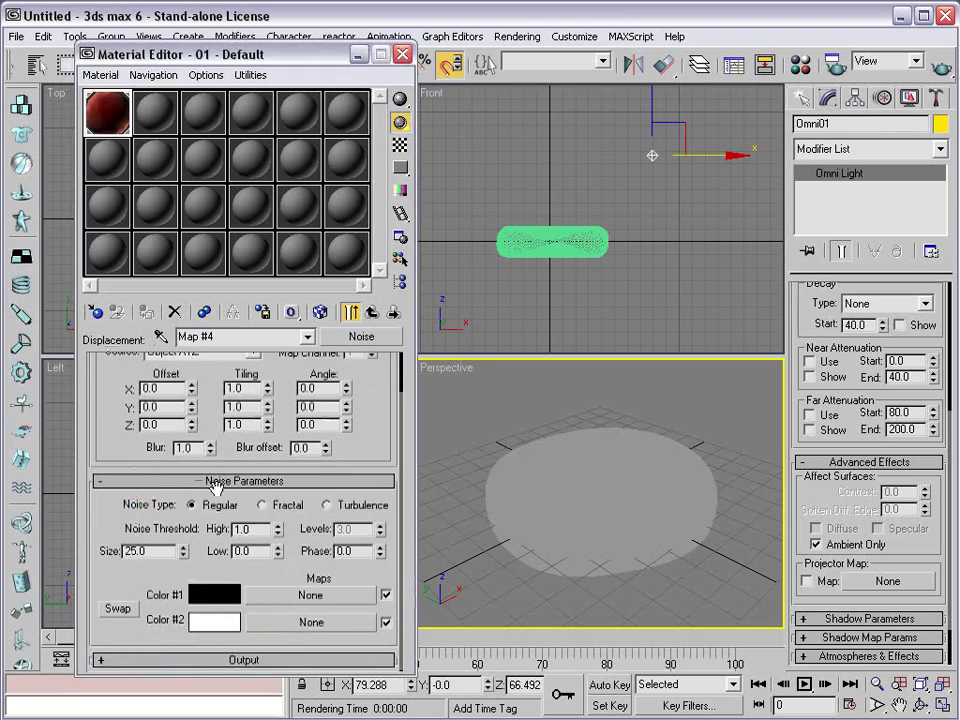
left_click(261, 505)
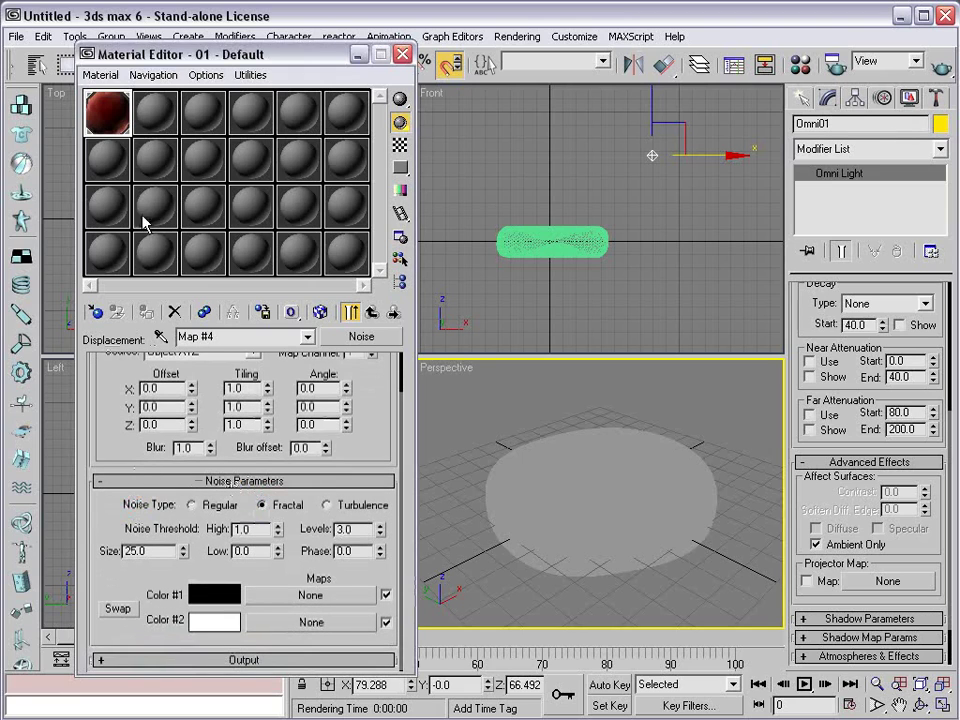
double_click(116, 114)
left_click_drag(634, 474, 482, 322)
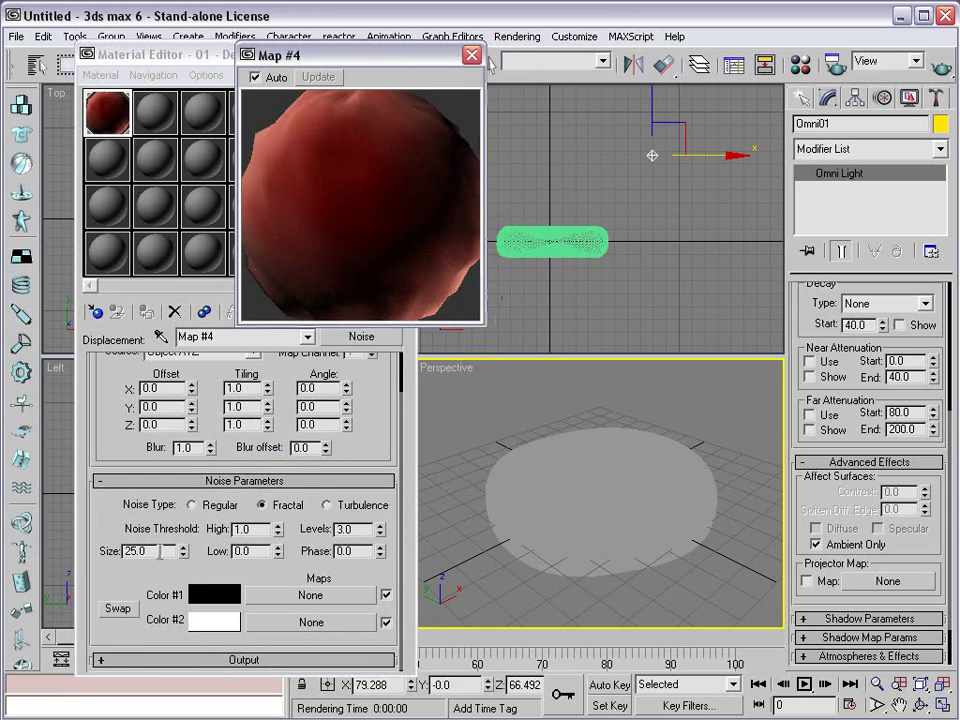
left_click_drag(160, 551, 27, 553)
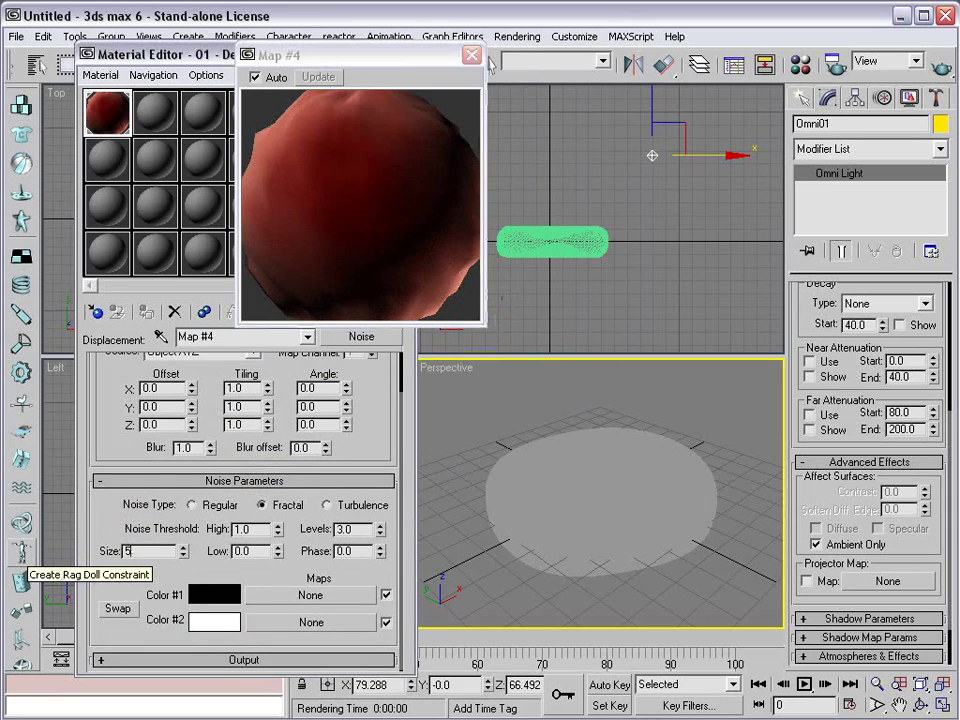
type("5")
key("Return")
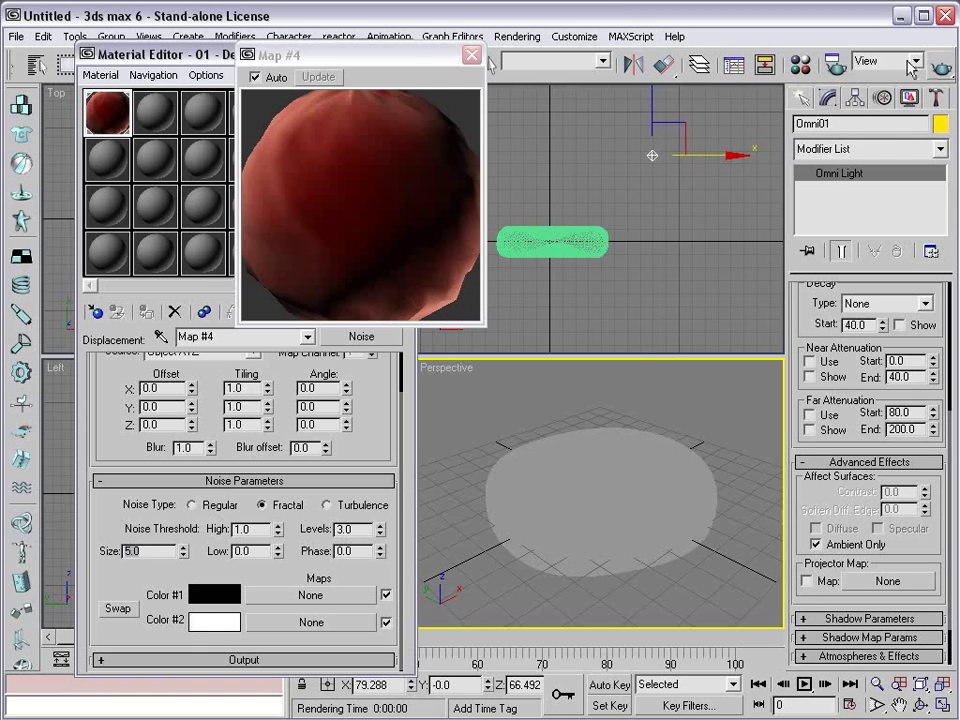
left_click(939, 67)
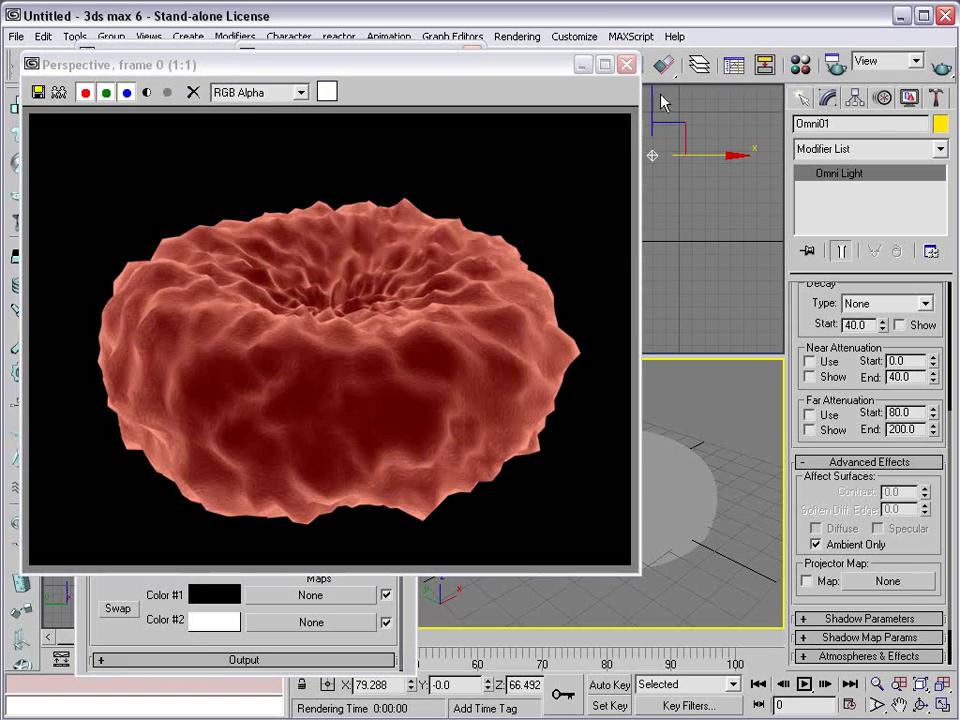
left_click(627, 65)
left_click_drag(358, 57, 748, 73)
left_click(372, 312)
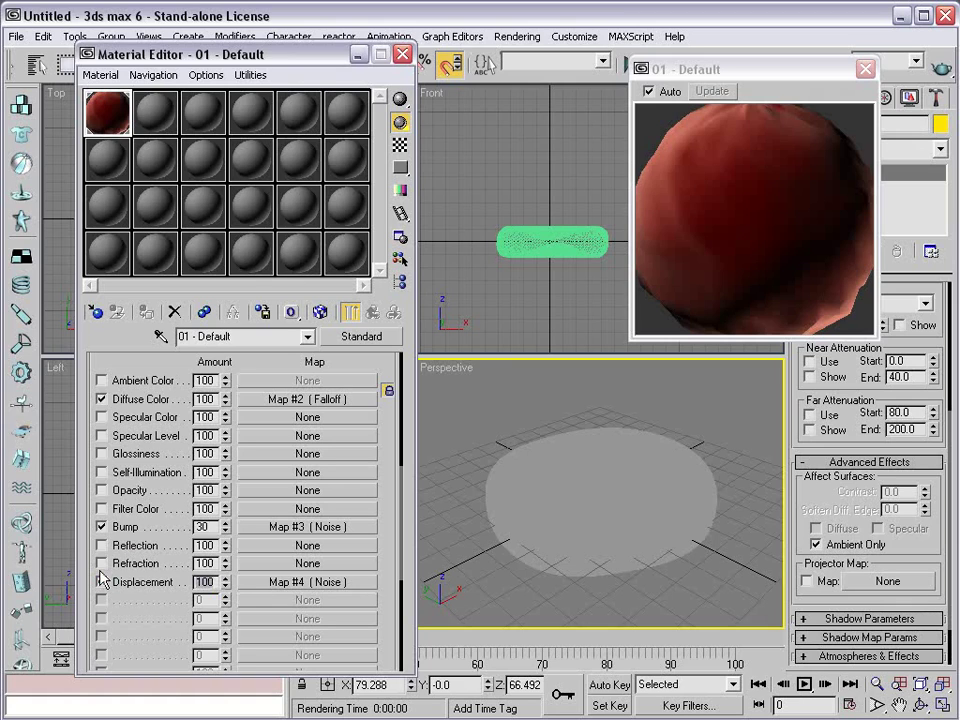
Set the Displacement amount to 30 and test-render the Perspective view.
type("30")
key("Return")
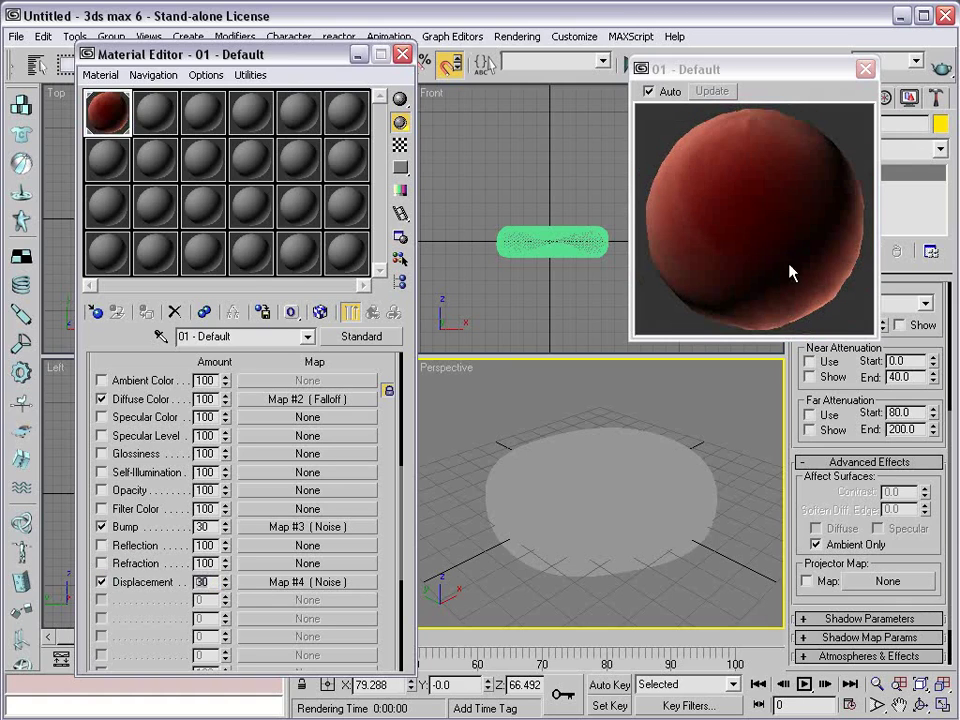
left_click(936, 67)
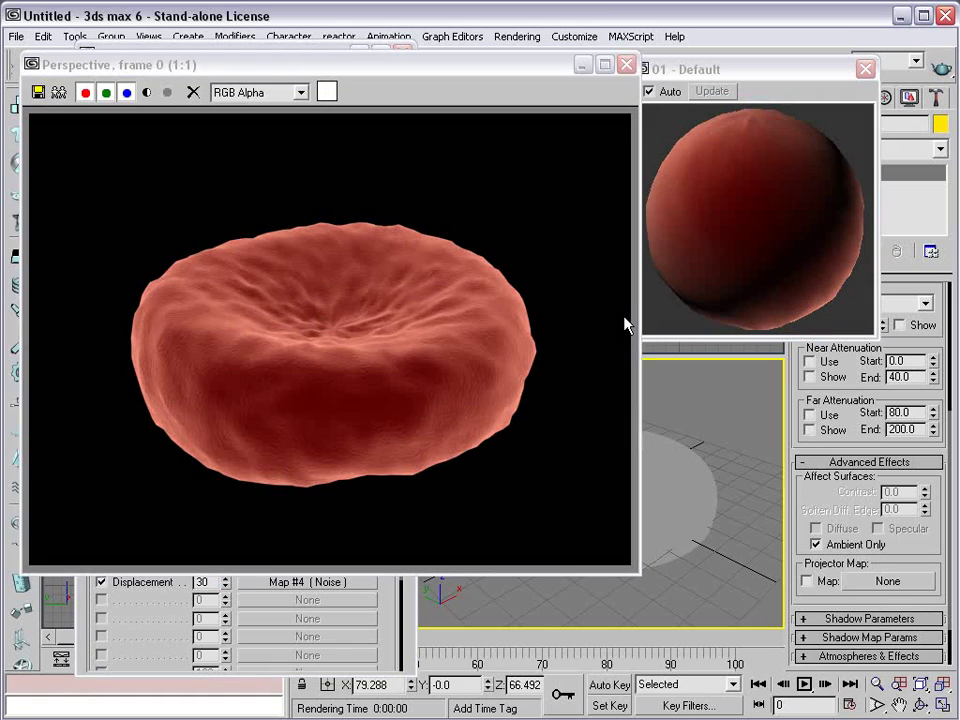
left_click(626, 64)
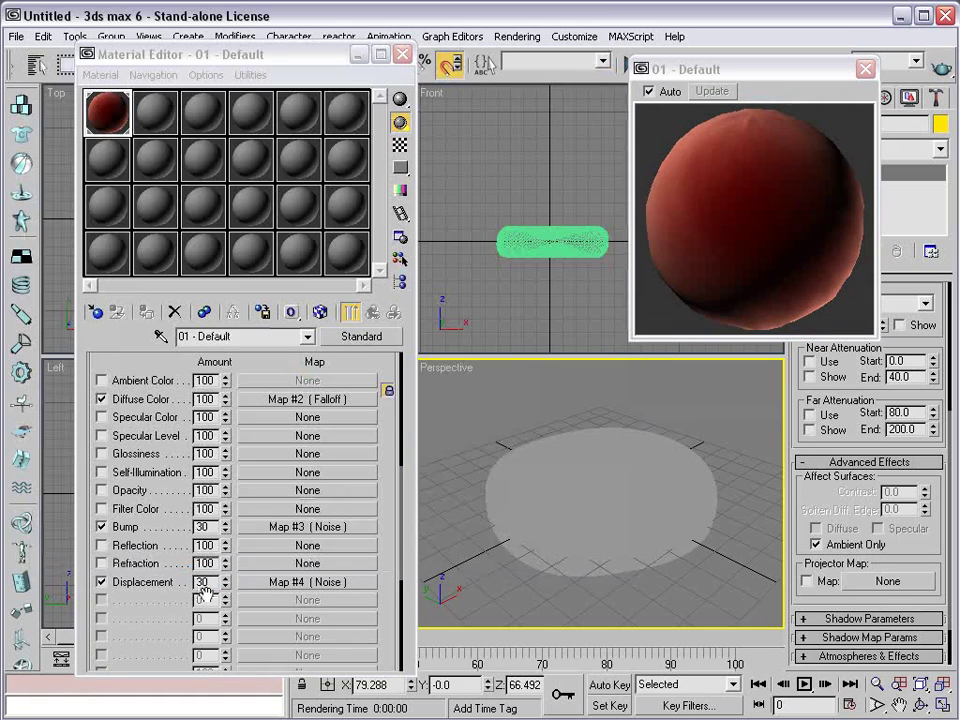
Set the Displacement amount to 10 and test-render the cell in the Perspective view.
left_click_drag(211, 581, 91, 589)
type("10")
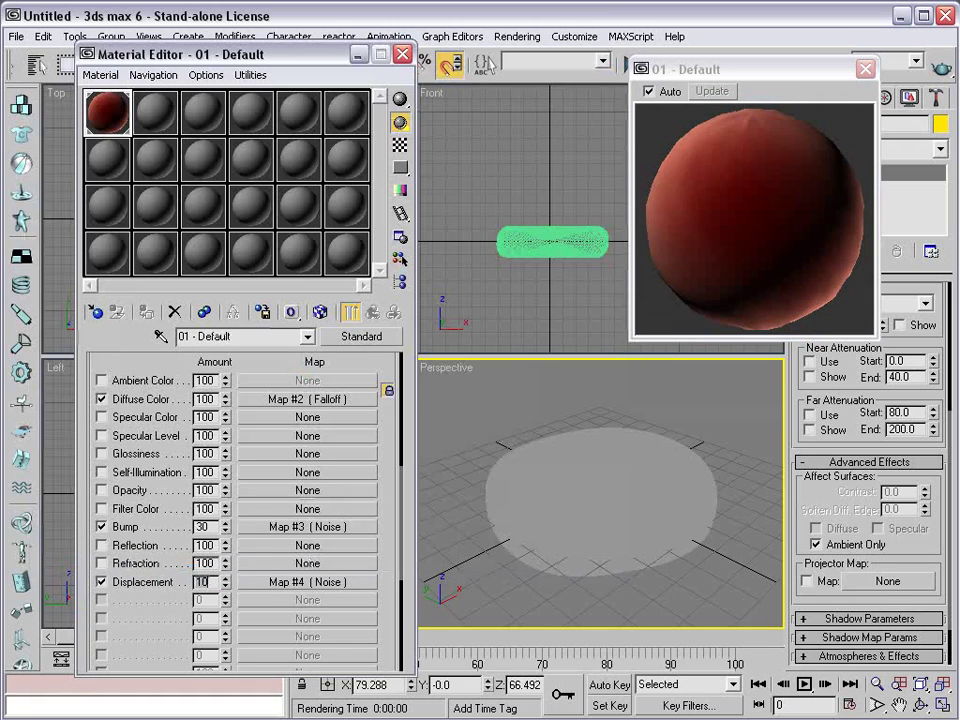
left_click(940, 69)
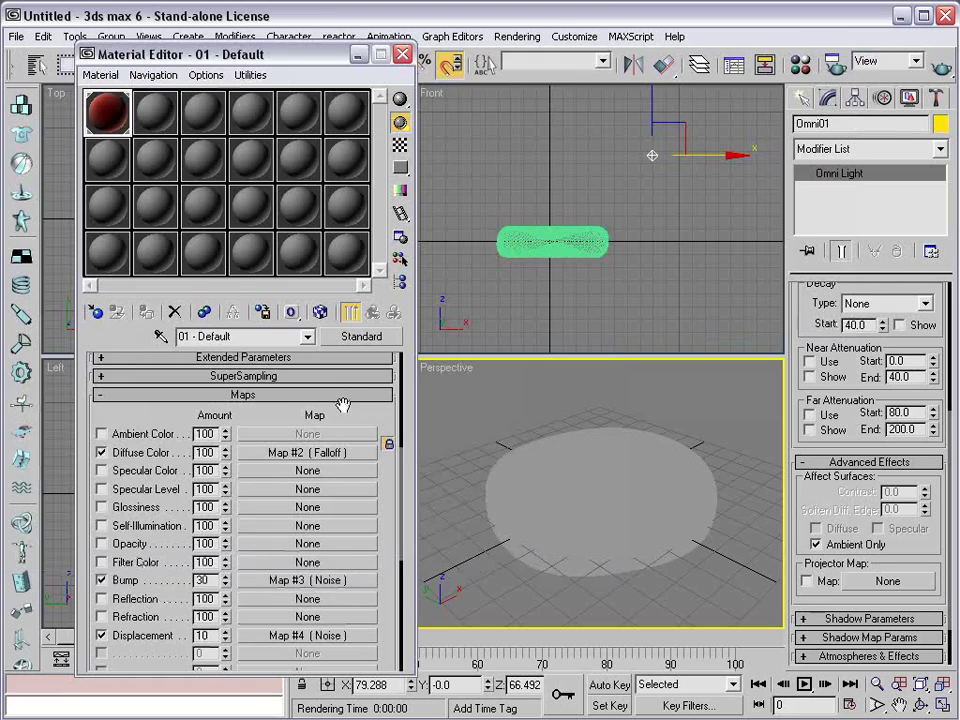
Set the cell material's Specular Level to 63 and Glossiness to 14.
left_click_drag(342, 403, 325, 612)
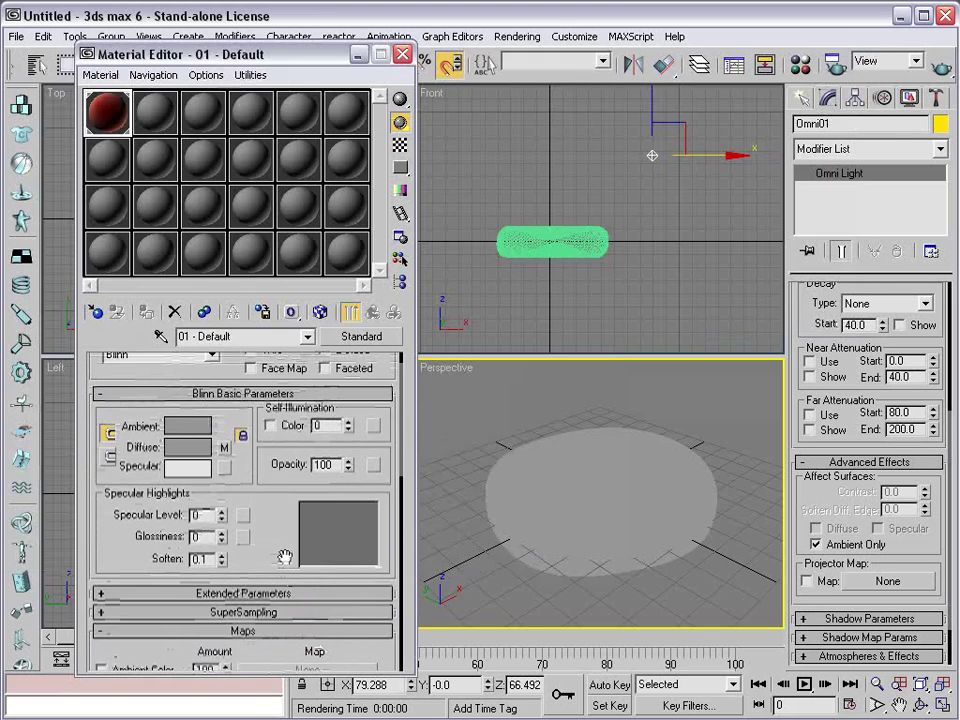
left_click_drag(221, 514, 223, 471)
left_click_drag(220, 540, 223, 498)
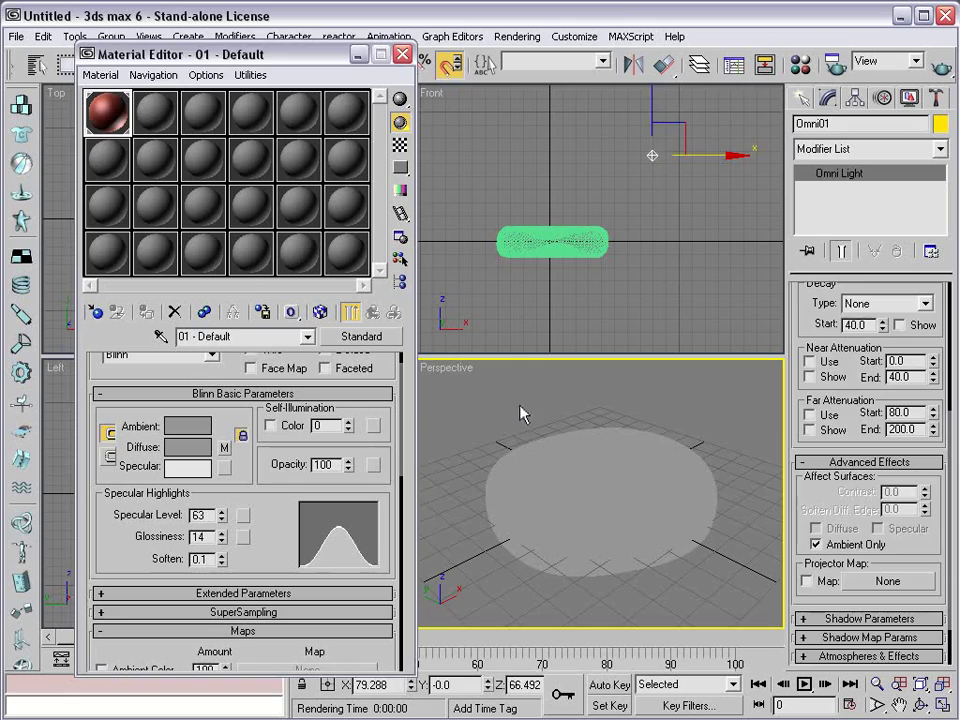
Create a second standard Omni light in the Front view, just below the existing one.
left_click(636, 201)
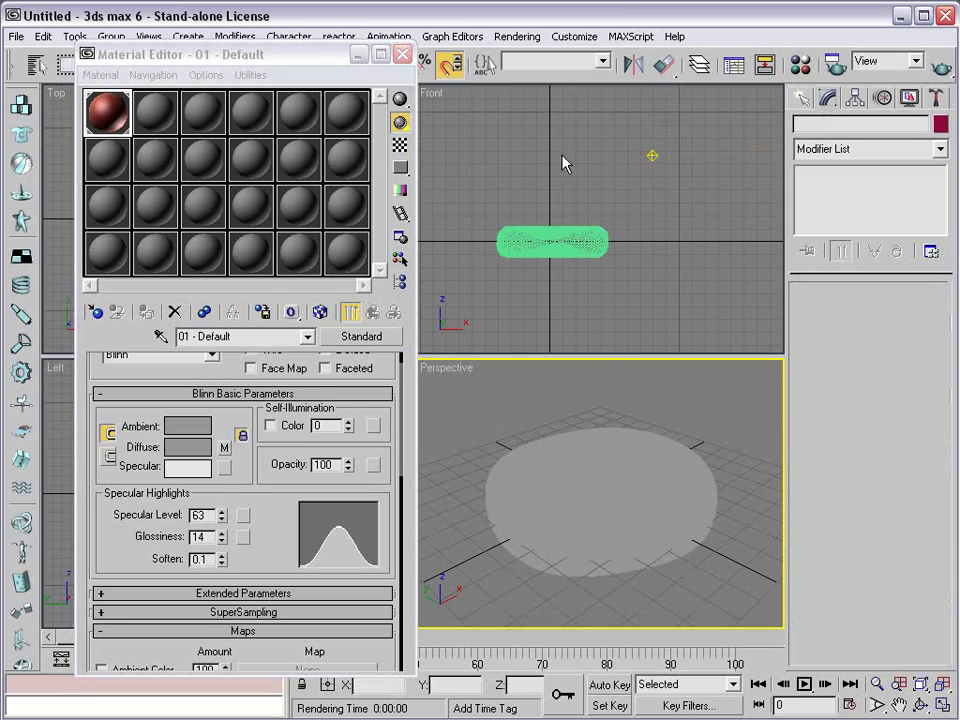
left_click(801, 103)
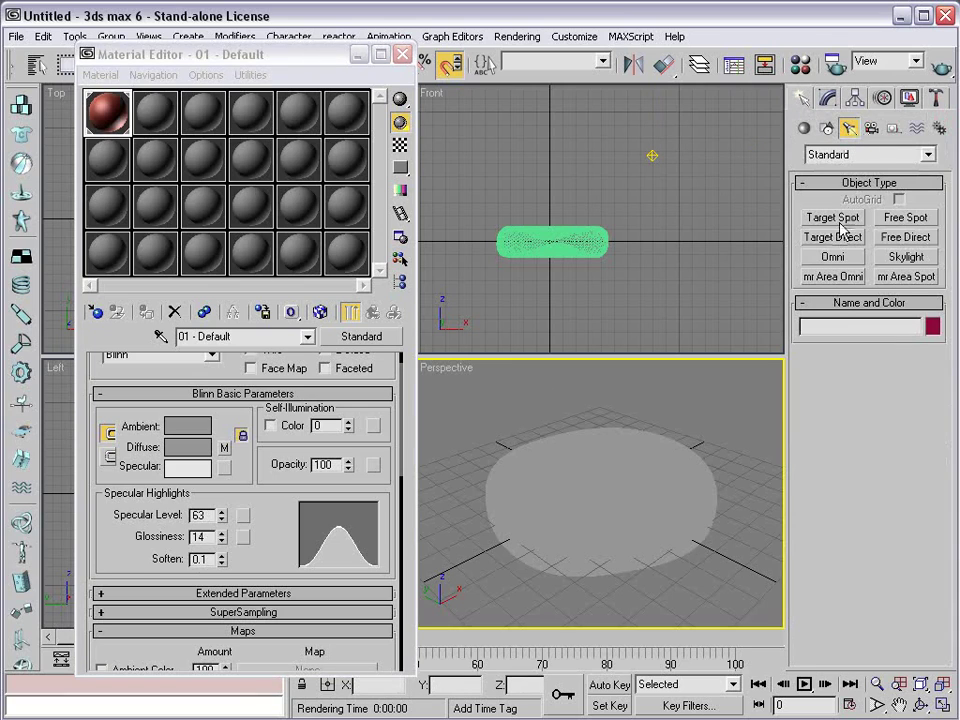
left_click(833, 256)
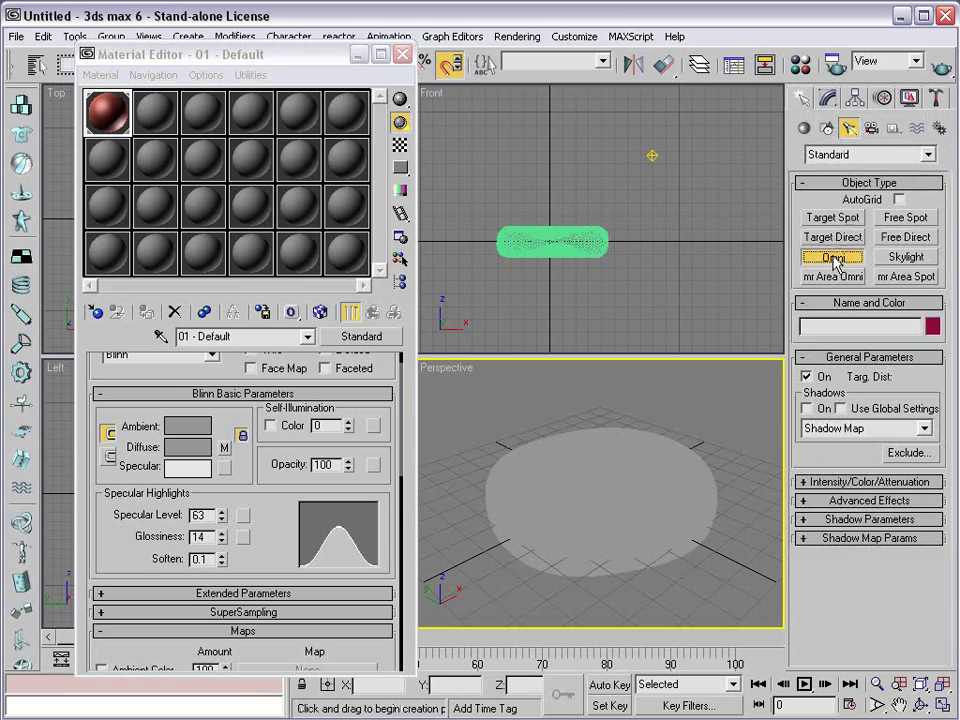
left_click(656, 184)
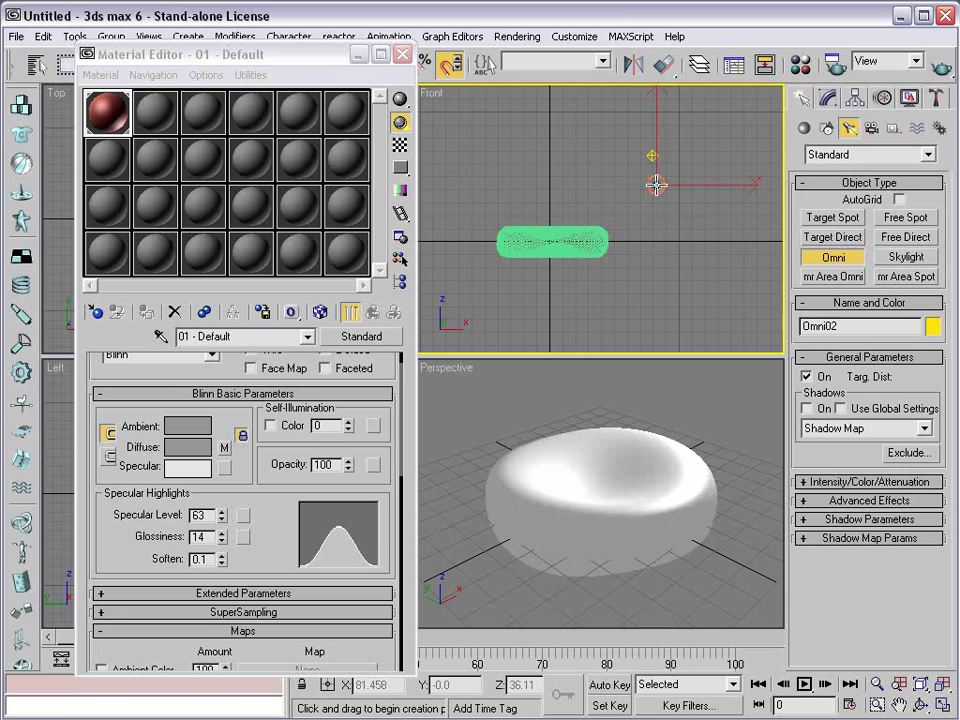
Turn off the new light's Diffuse effect so it affects only Specular, and test-render the Perspective view.
left_click(827, 98)
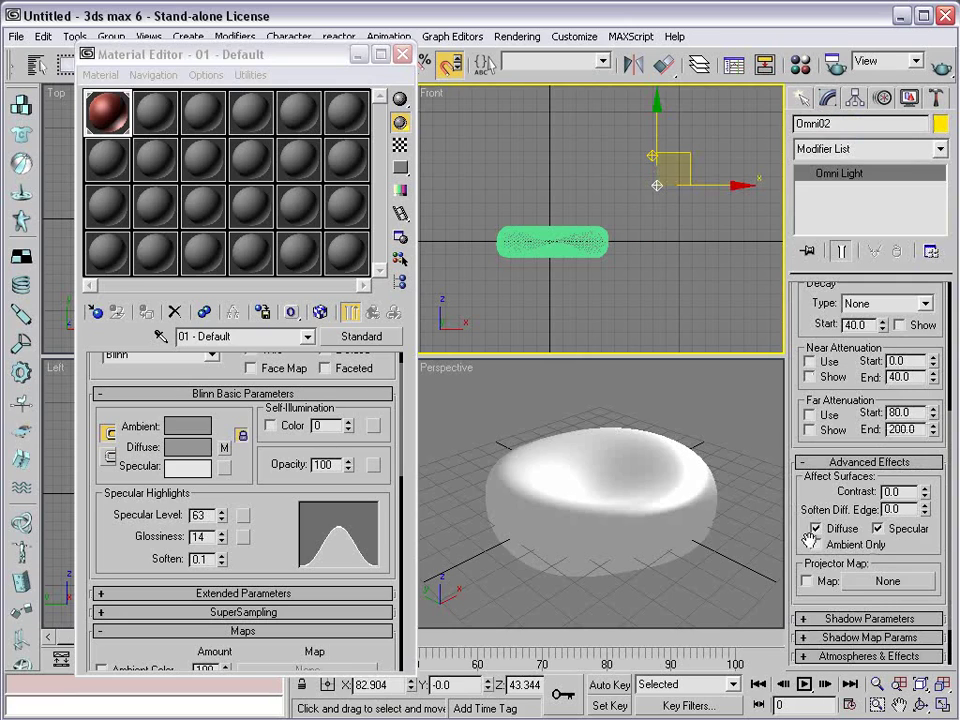
left_click(816, 529)
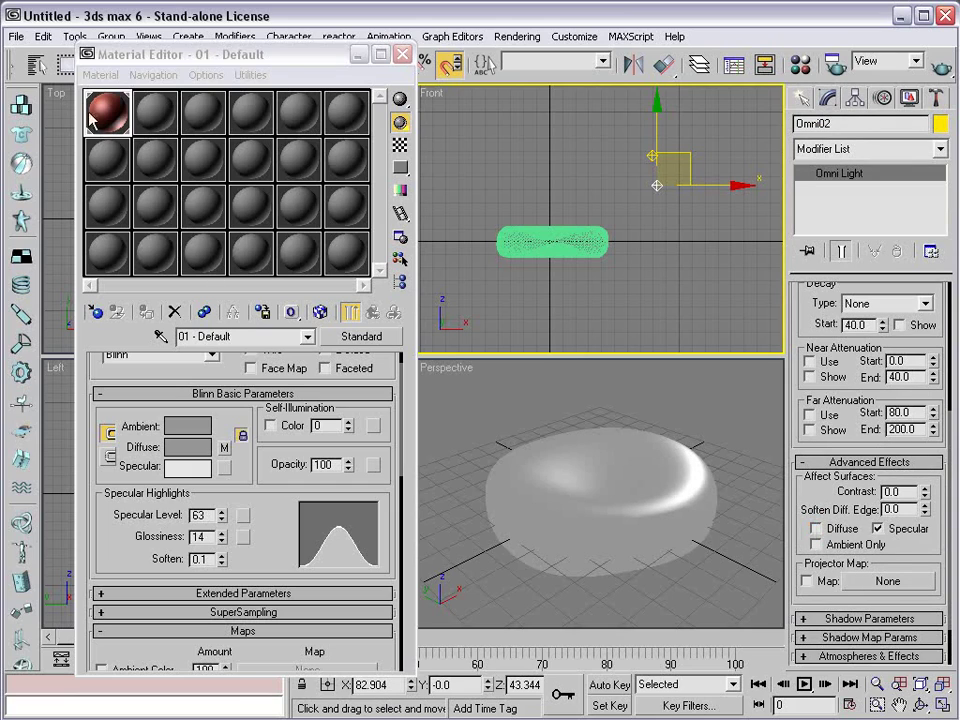
right_click(570, 375)
left_click(936, 67)
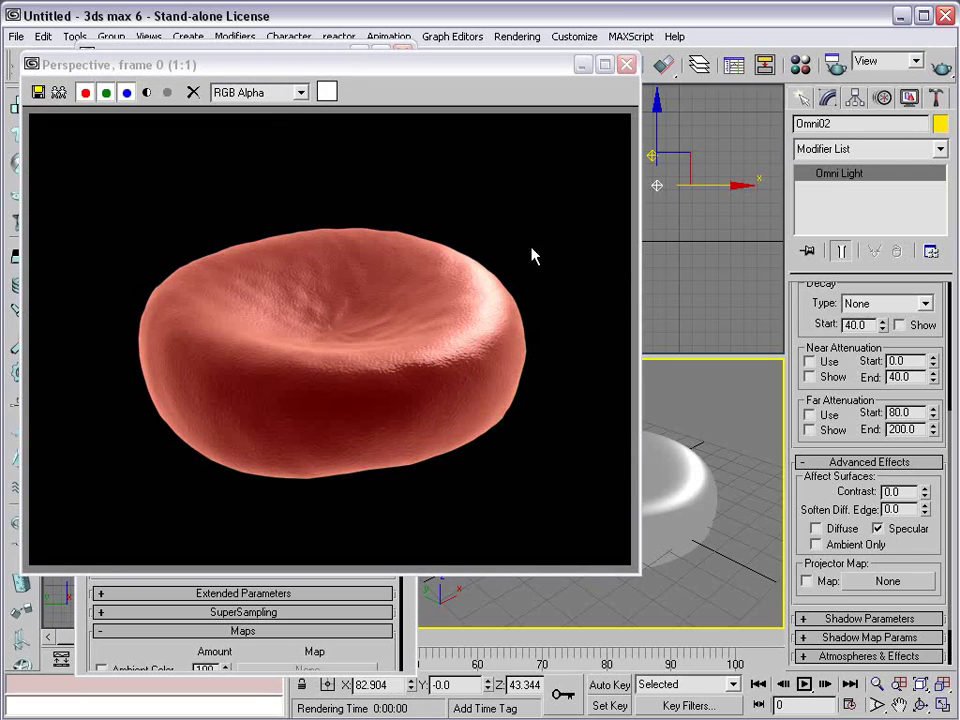
left_click(628, 66)
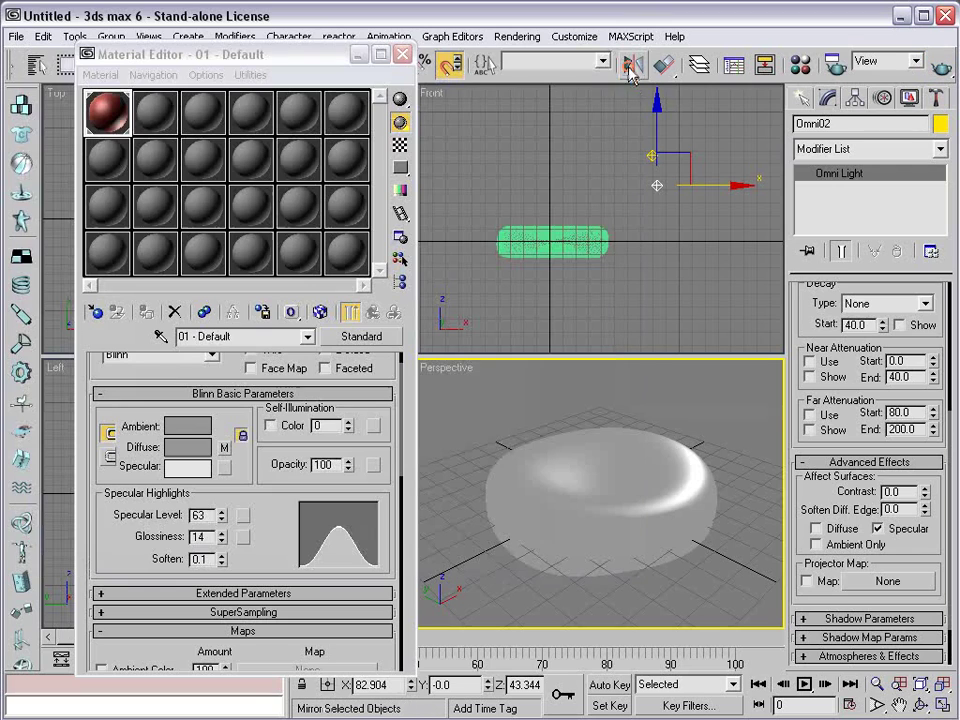
Clone the specular-only omni light as an independent Copy.
left_click(656, 186)
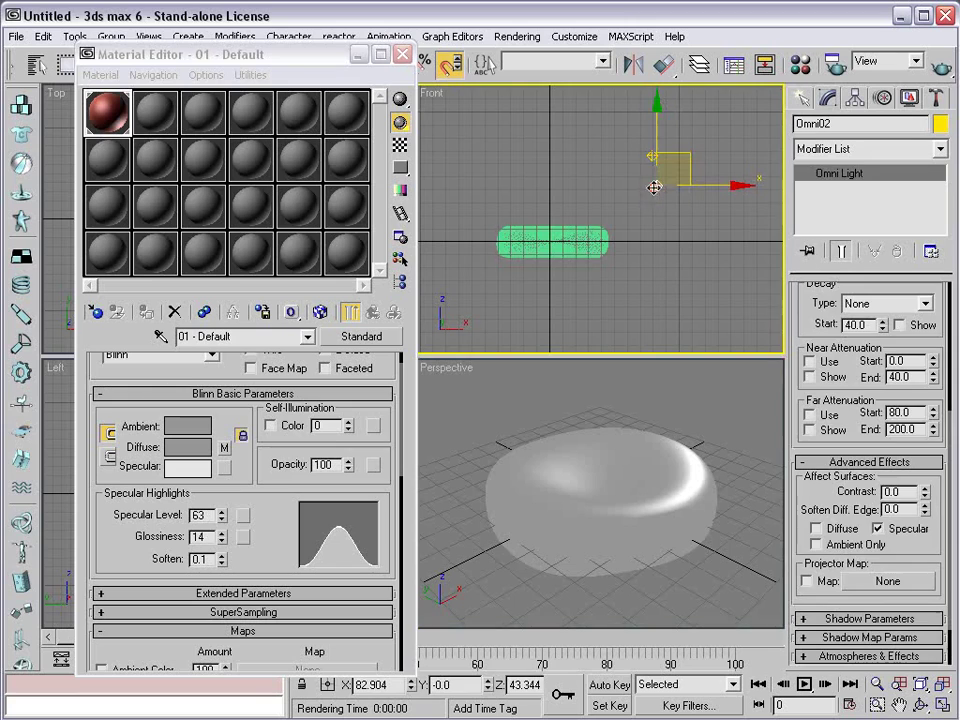
left_click(44, 36)
left_click(80, 156)
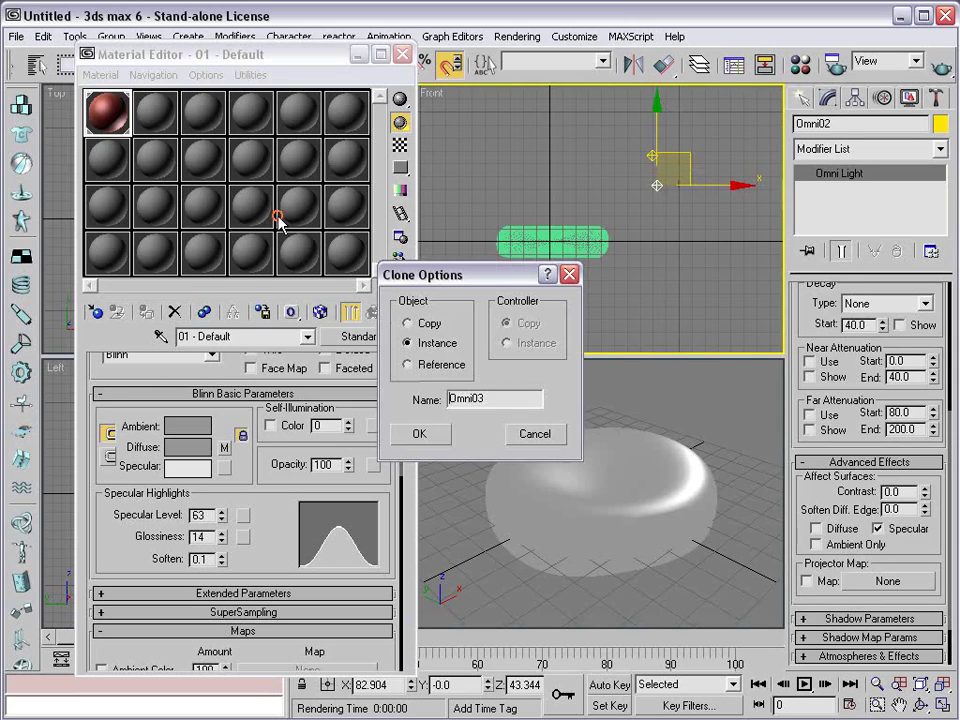
left_click(408, 323)
left_click(420, 434)
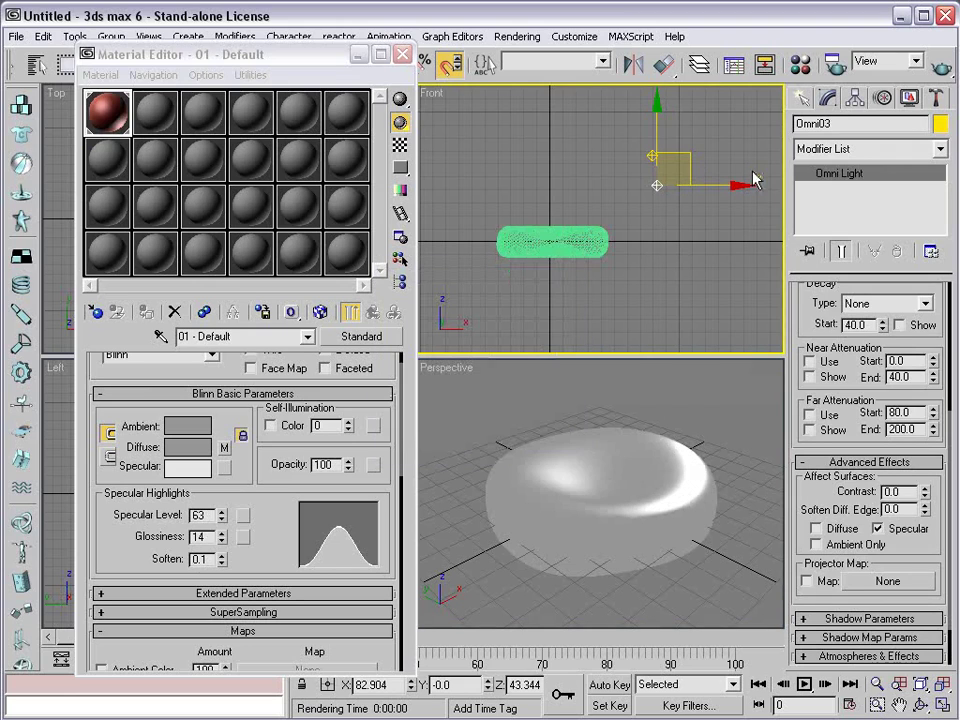
Move the cloned light to the opposite side of the cell and below it in the Front view, about X -60.42 and Z -84.65.
mouse_move(657, 185)
left_mouse_down()
mouse_move(567, 192)
mouse_move(510, 355)
left_mouse_up()
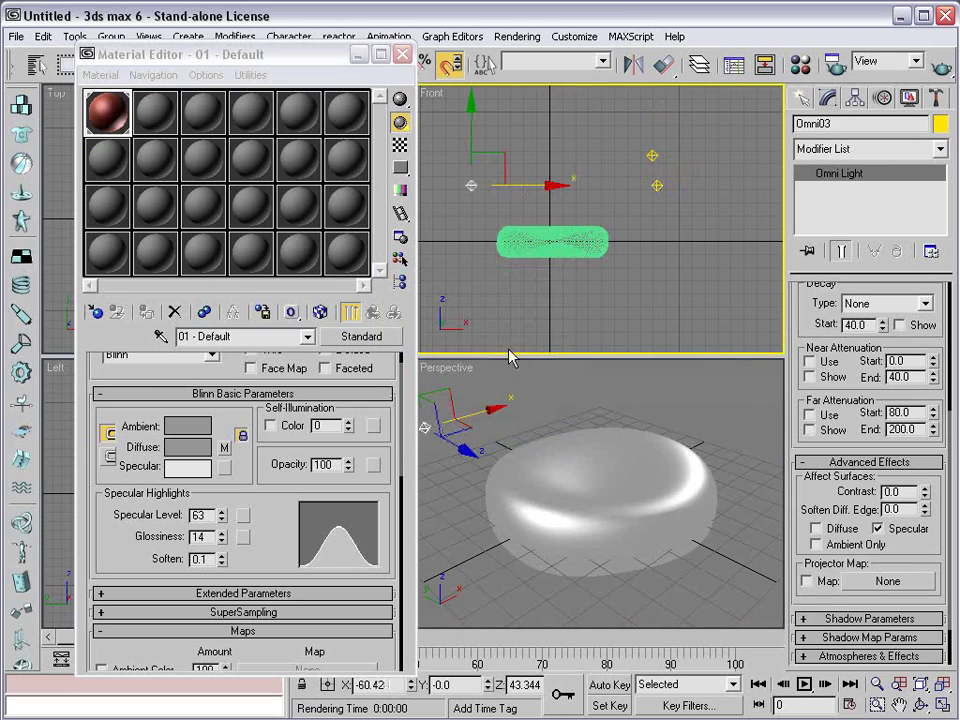
left_click_drag(410, 676, 343, 583)
middle_click_drag(518, 250, 611, 229)
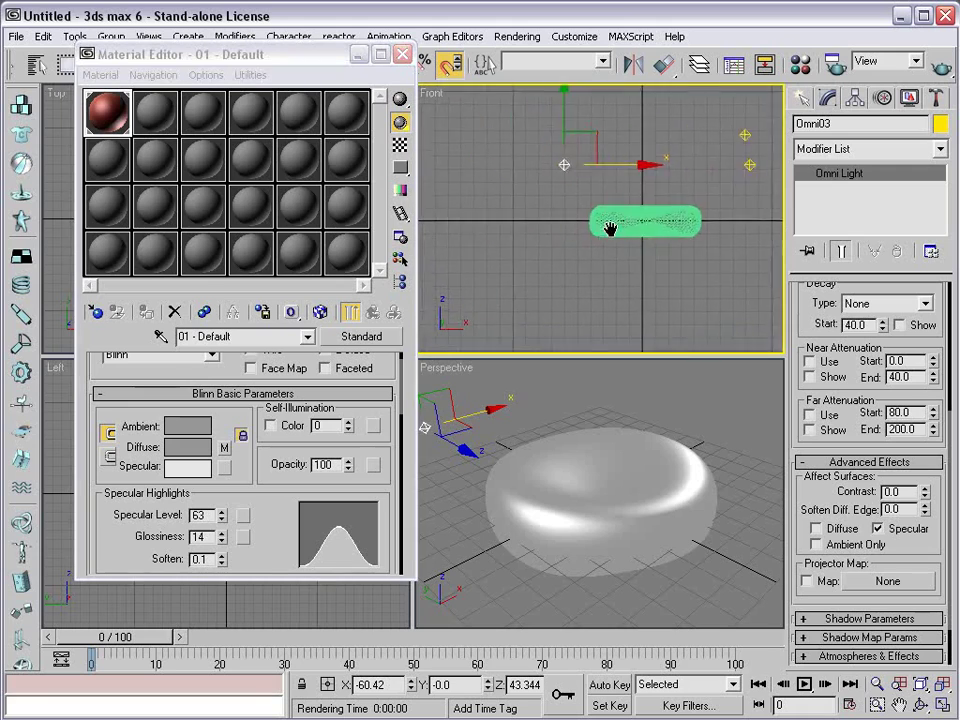
scroll(611, 226, "down", 2)
left_click_drag(581, 132, 559, 249)
Minimize the Material Editor, move the cloned light to about Y 221.7 in the Top view, and test-render the Perspective view.
left_click(358, 57)
right_click(155, 185)
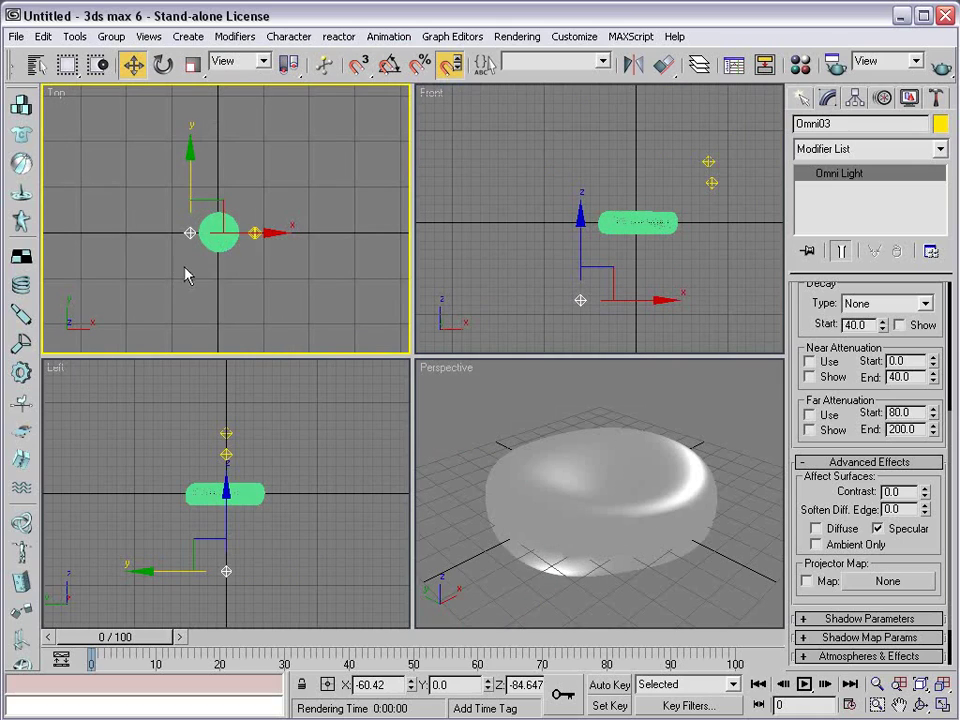
left_click_drag(189, 180, 190, 102)
right_click(481, 400)
left_click(940, 66)
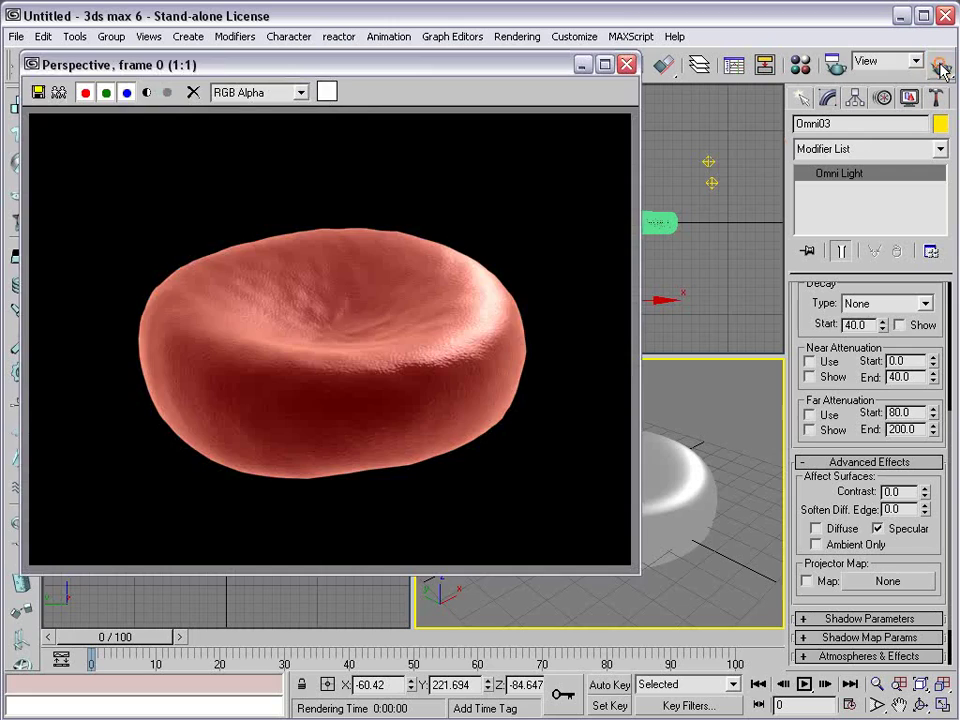
left_click(626, 64)
Set the cloned omni light's Multiplier to 0.5.
left_click_drag(866, 409, 876, 606)
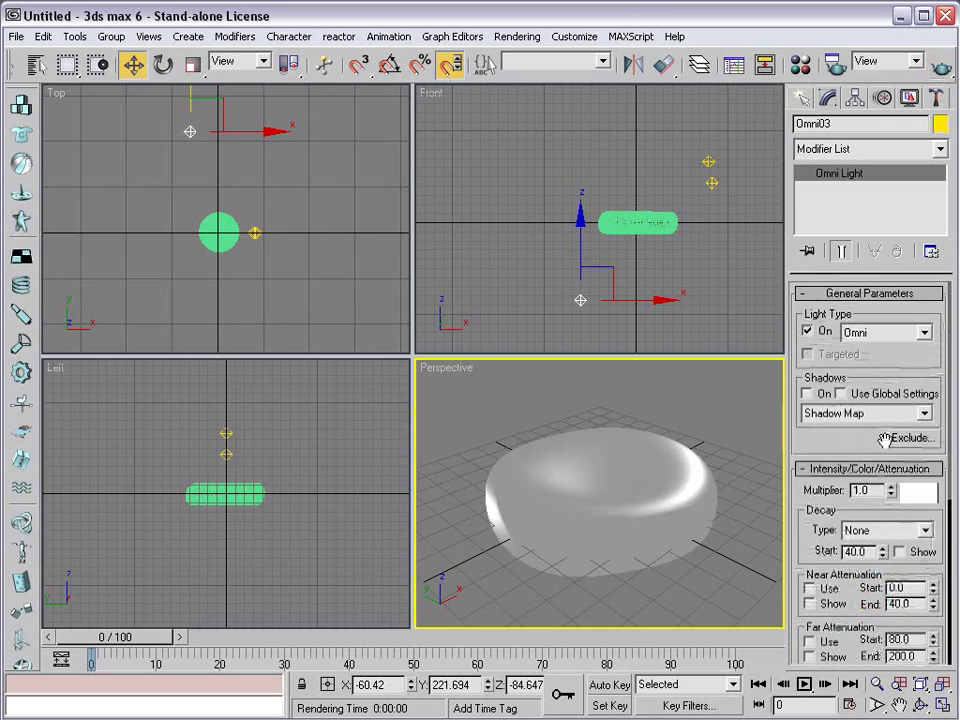
double_click(863, 490)
type("0.5")
key("Return")
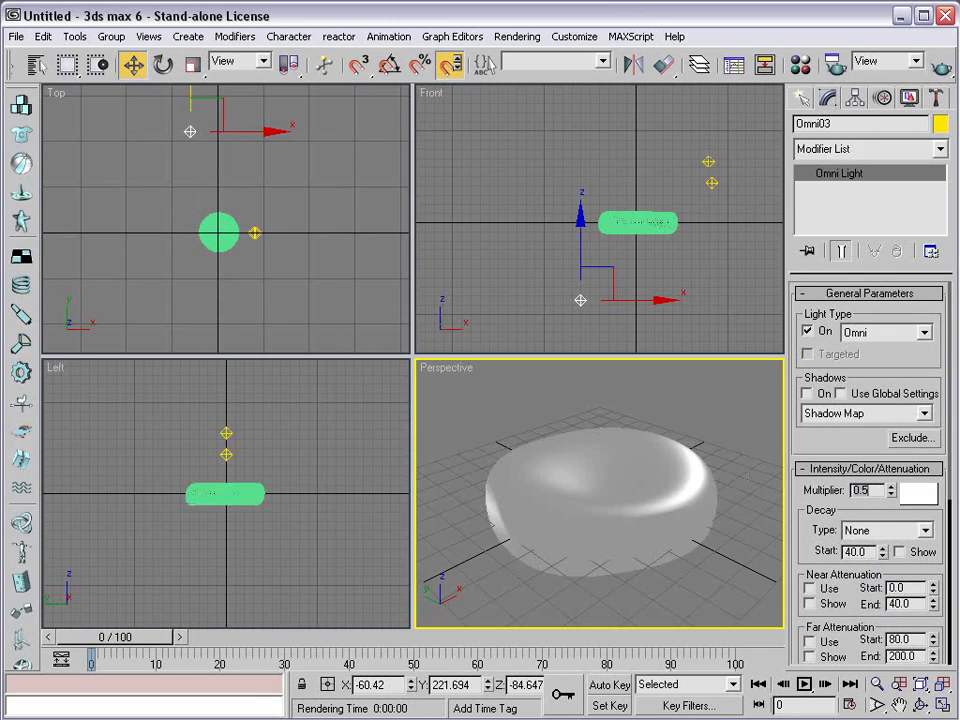
Deselect the light and set the animation length to 120 frames in Time Configuration.
scroll(595, 408, "down", 3)
left_click(700, 612)
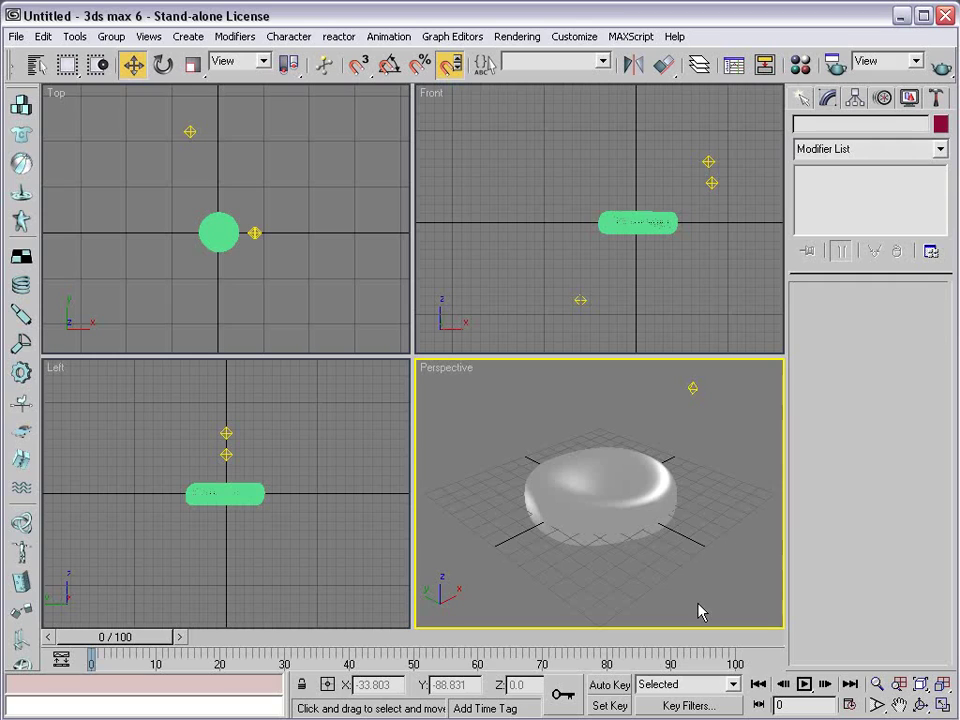
left_click(849, 705)
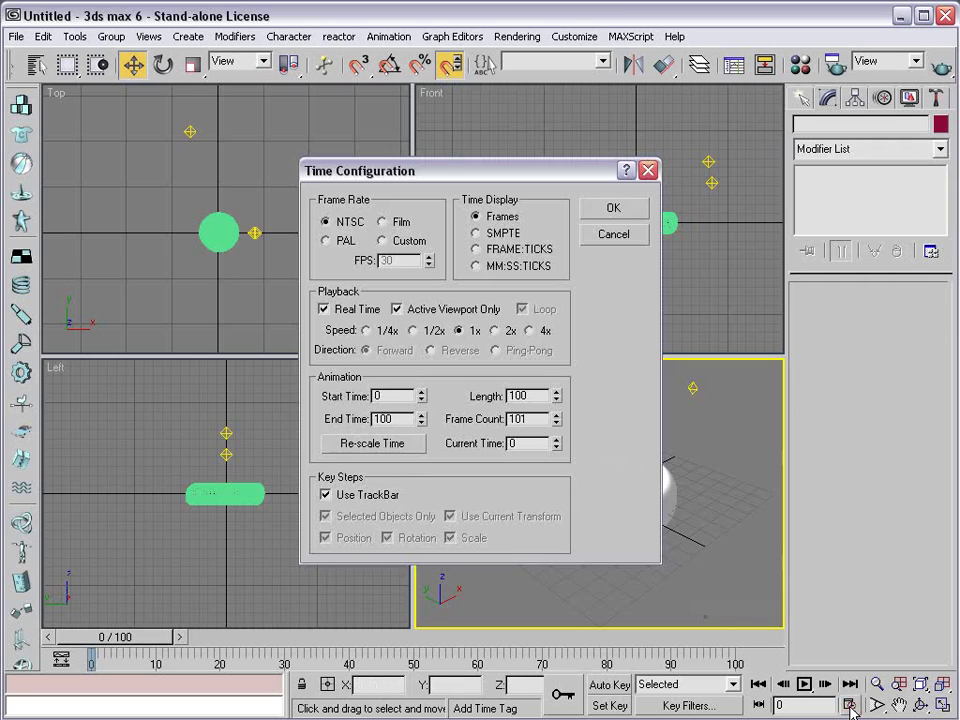
left_click_drag(534, 396, 425, 377)
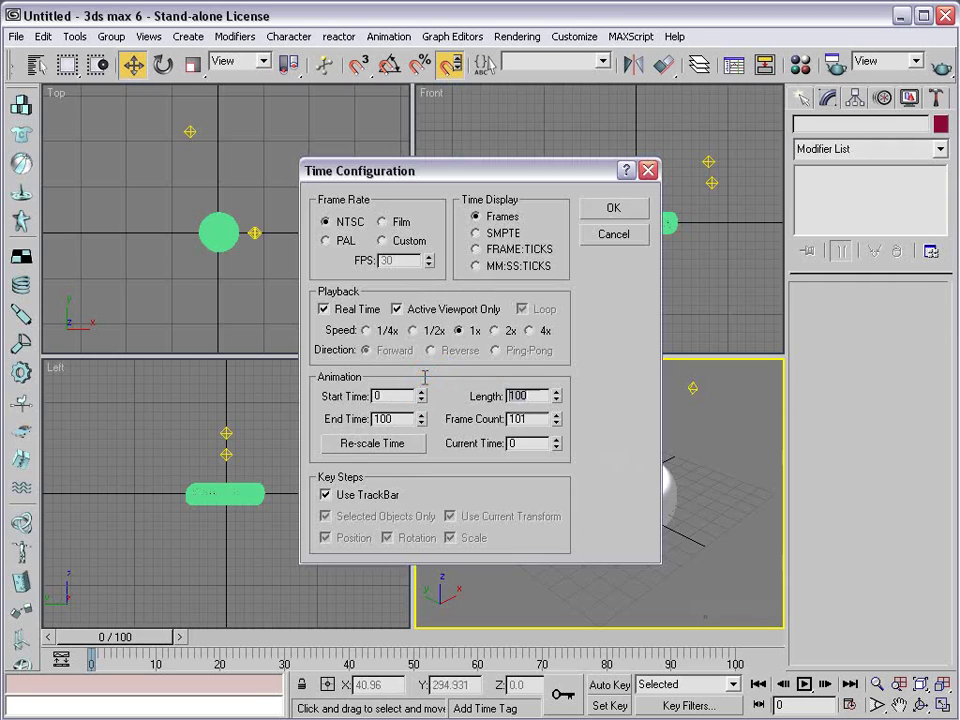
type("120")
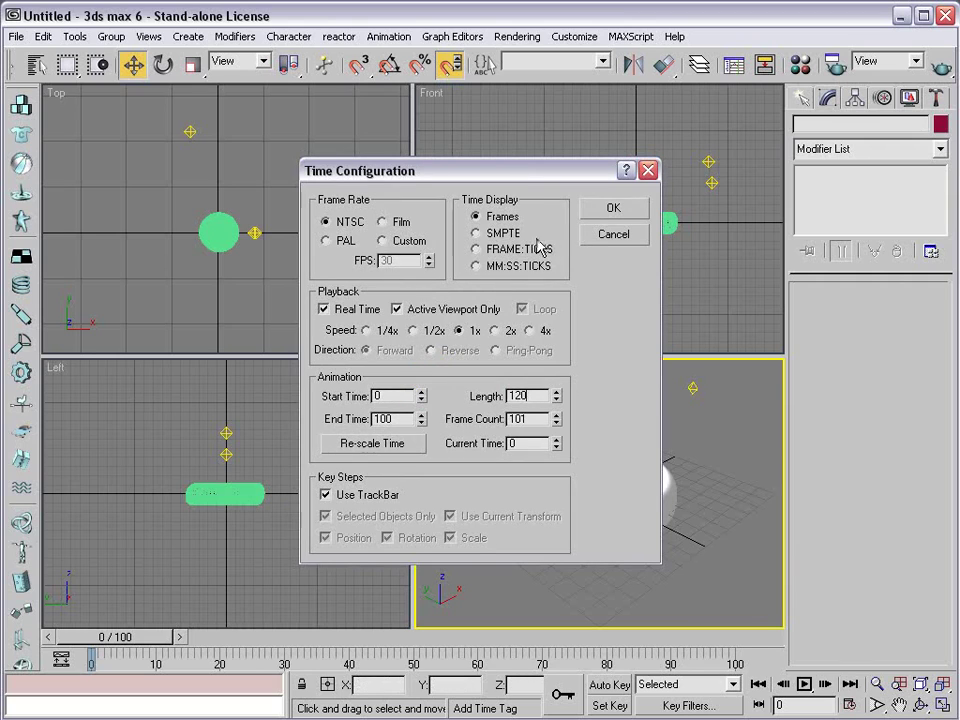
left_click(624, 207)
Turn on Auto Key and rotate the cell about one full turn around the Y axis at frame 120.
left_click(595, 483)
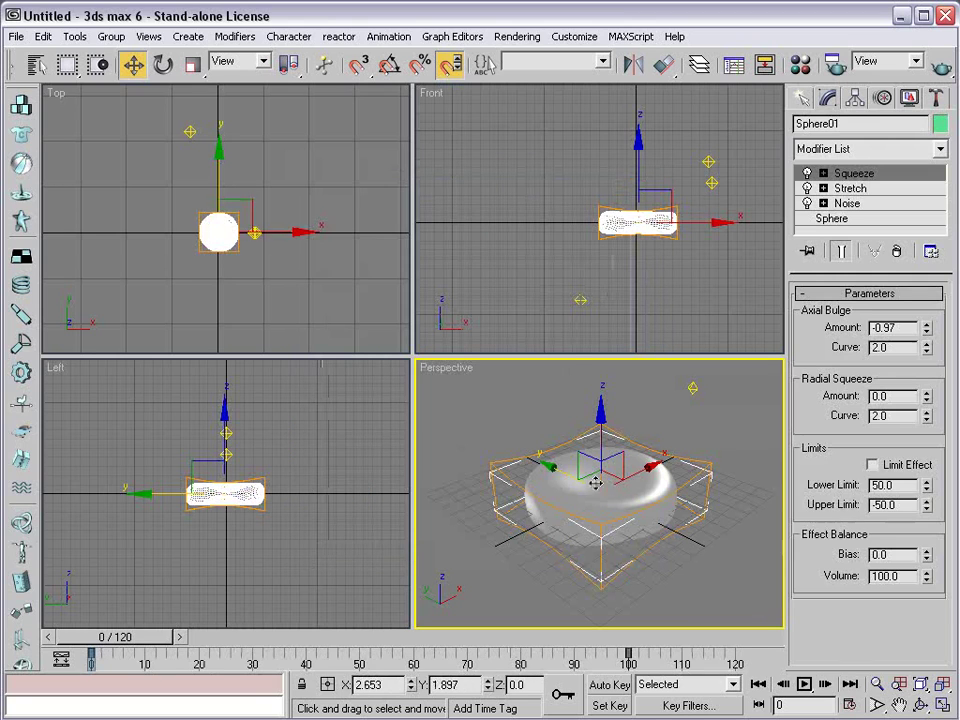
left_click(625, 684)
left_click_drag(158, 640, 128, 646)
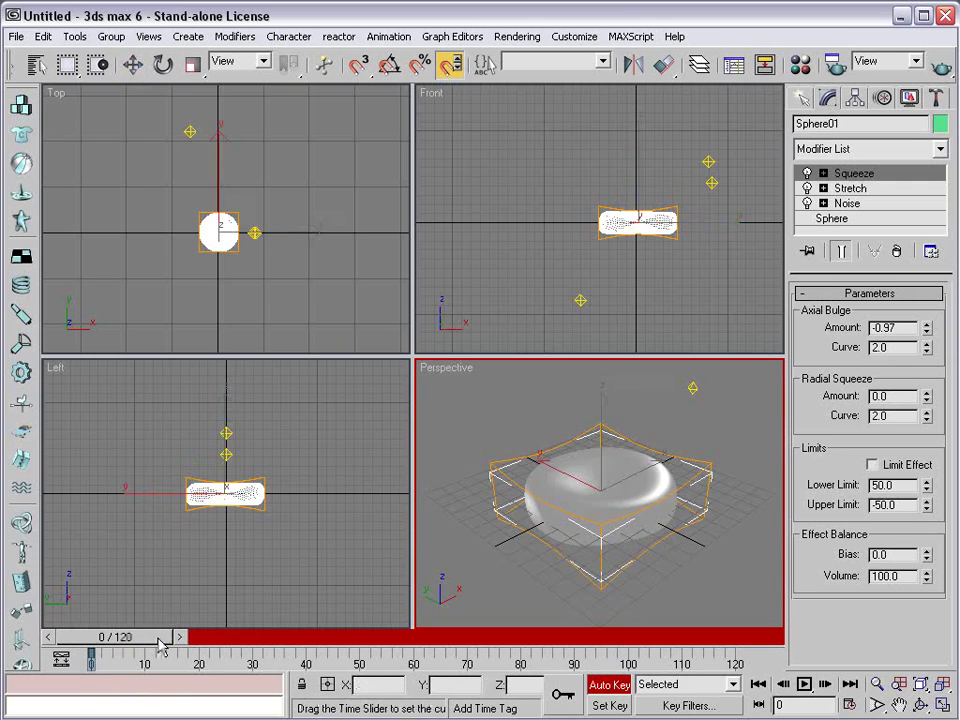
key("w")
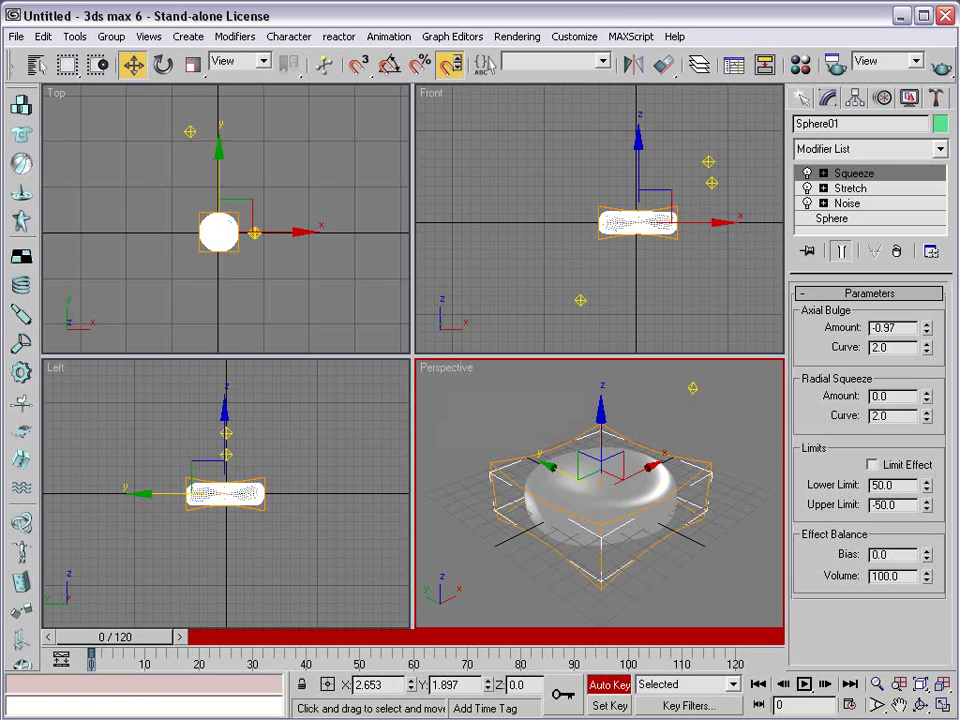
left_click_drag(118, 652, 725, 655)
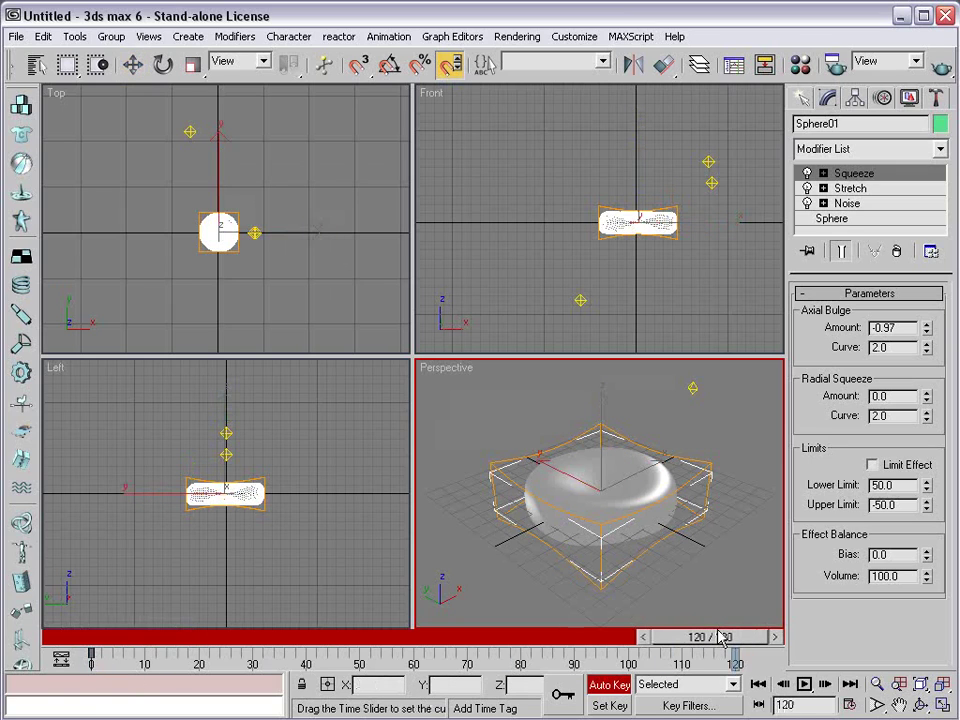
right_click(578, 483)
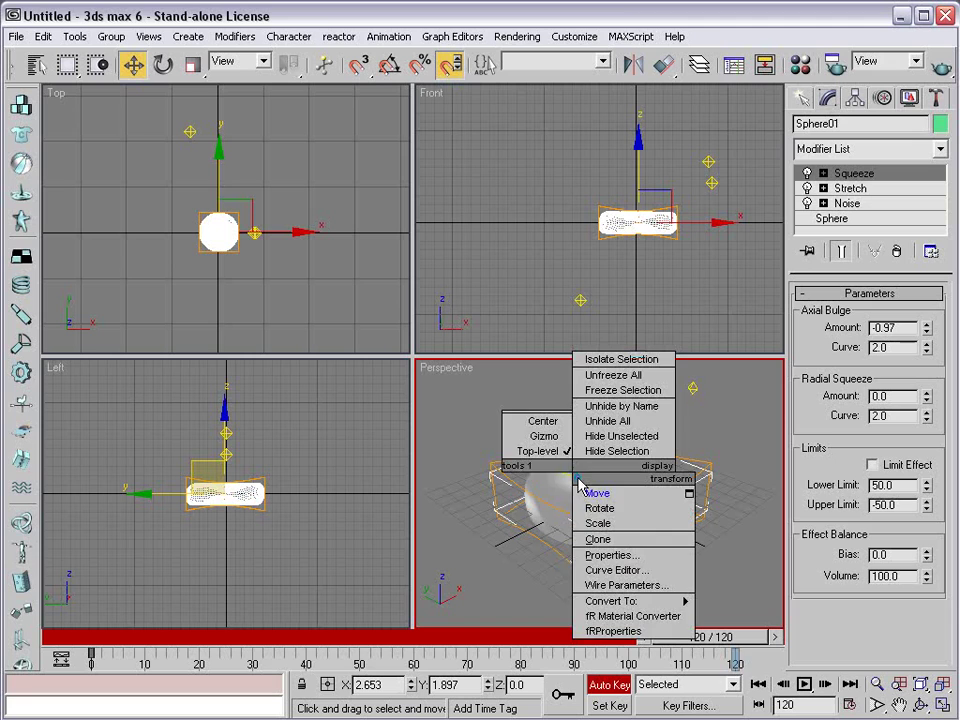
left_click(608, 509)
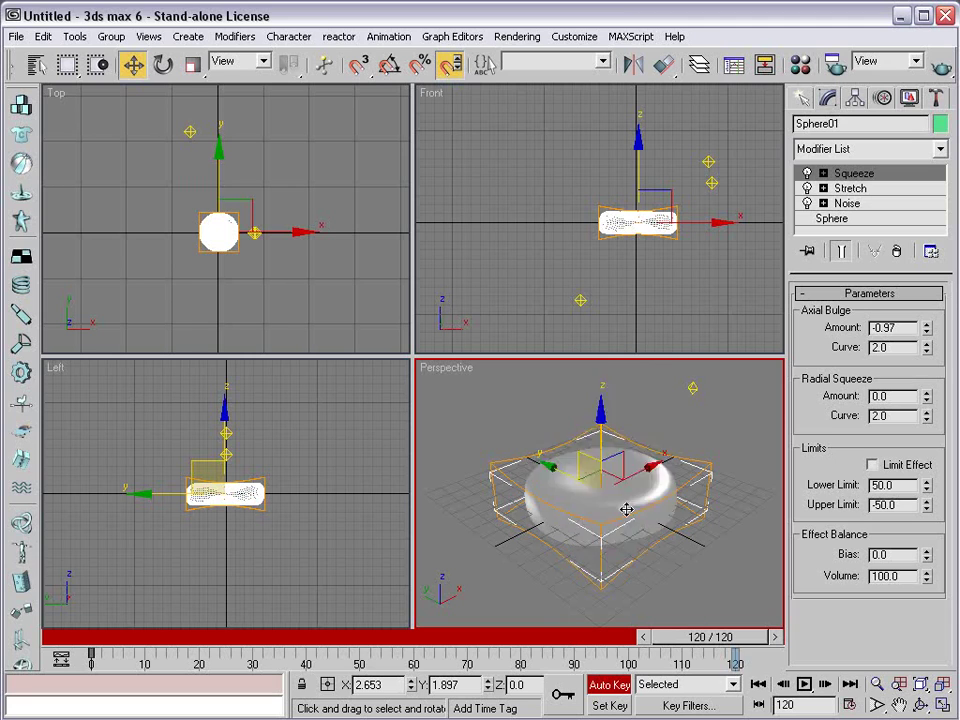
left_click_drag(598, 424, 959, 247)
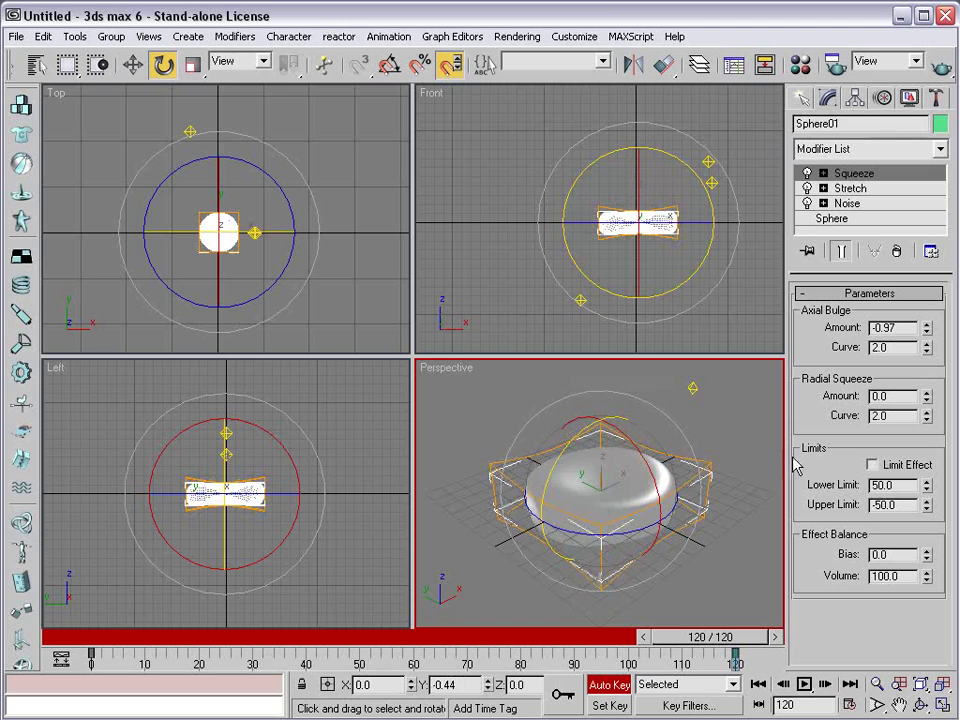
Return to frame 0, switch back to the Move tool, and turn off Auto Key.
left_click_drag(732, 637, 92, 675)
right_click(468, 550)
left_click(480, 598)
left_click(480, 600)
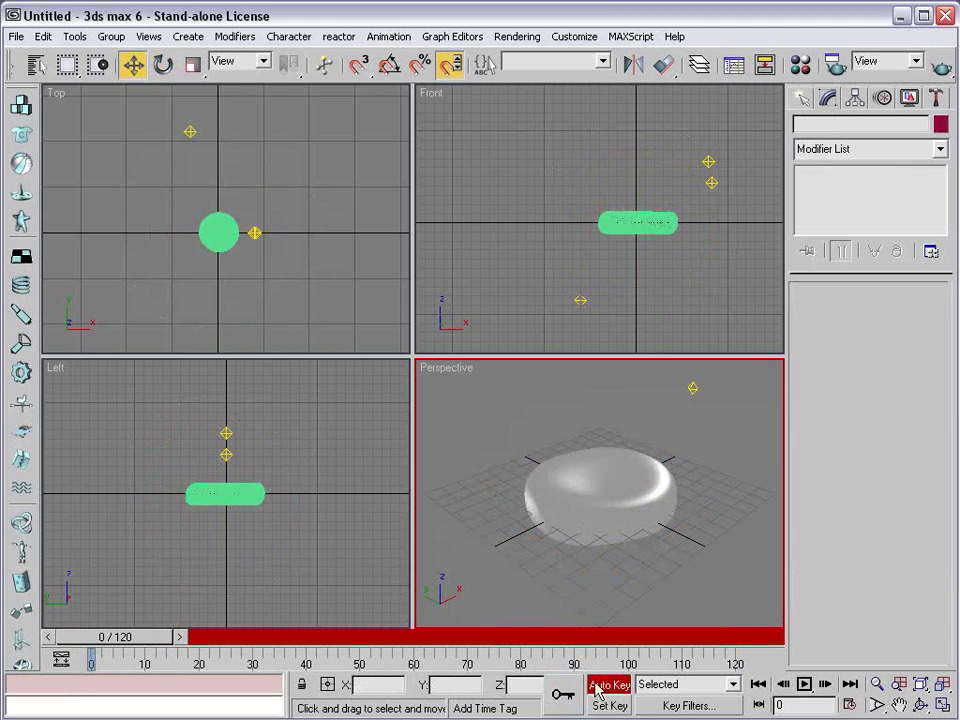
key("n")
Select the cell and play its rotation animation in the Perspective view, then stop playback.
left_click(594, 511)
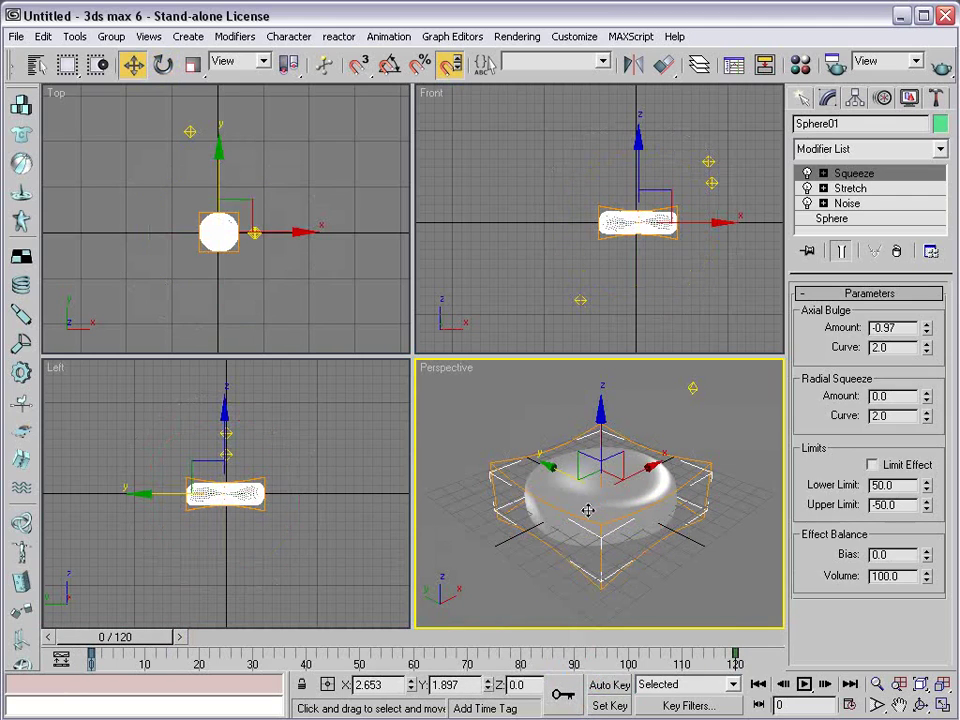
left_click(805, 684)
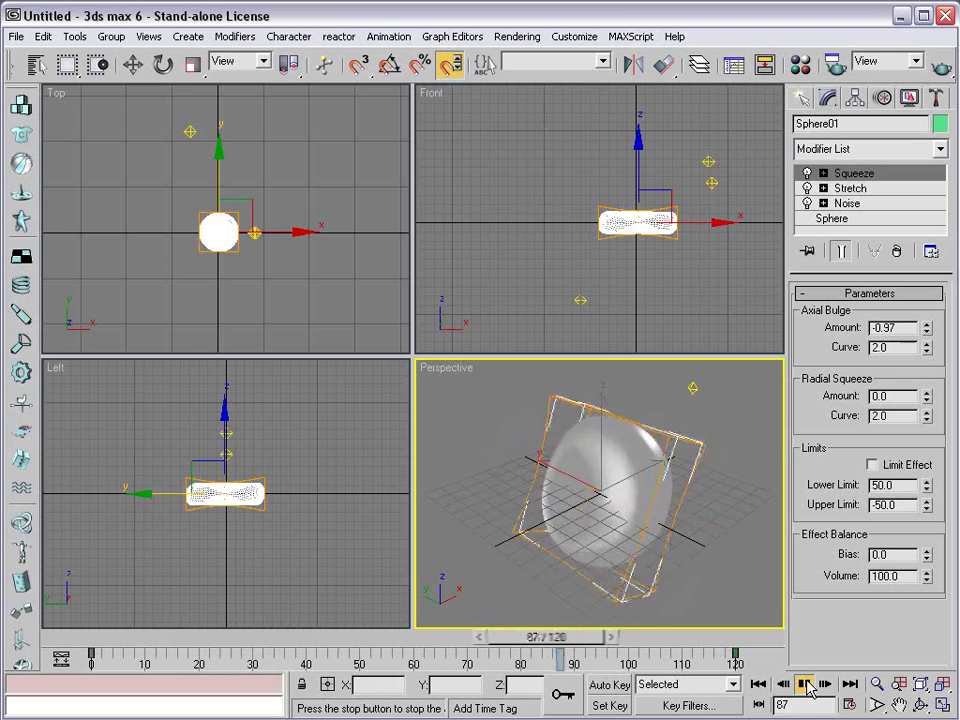
left_click(805, 684)
At frame 120, open the cell's curves in the Track Bar curve editor, then float and enlarge the editor over the viewports.
left_click_drag(684, 641, 745, 637)
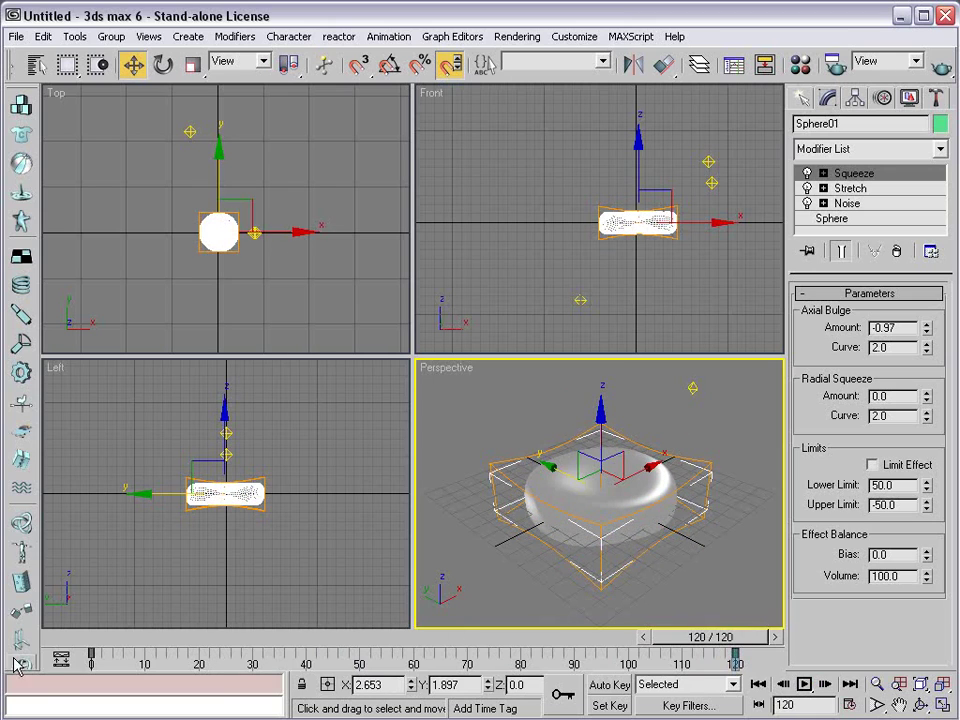
left_click(61, 661)
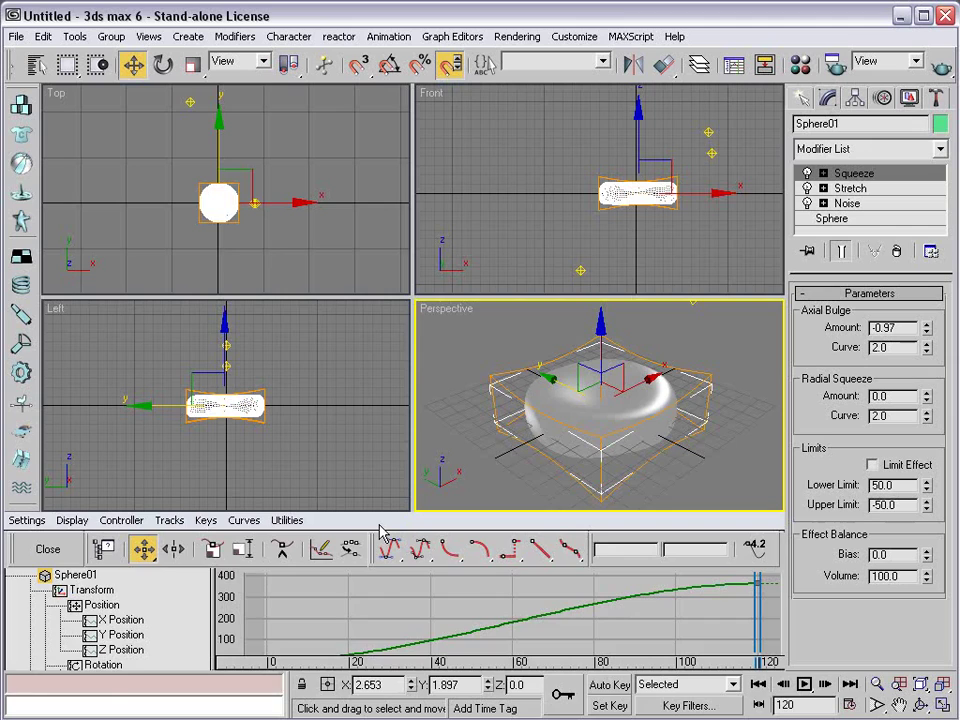
left_click_drag(380, 530, 396, 133)
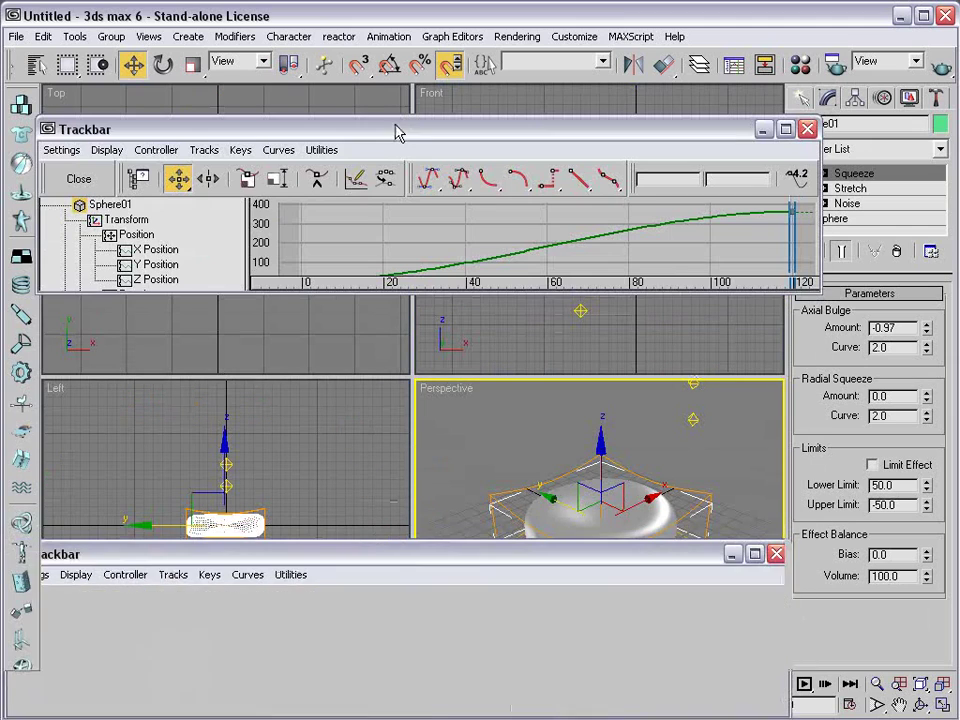
left_click_drag(817, 292, 823, 462)
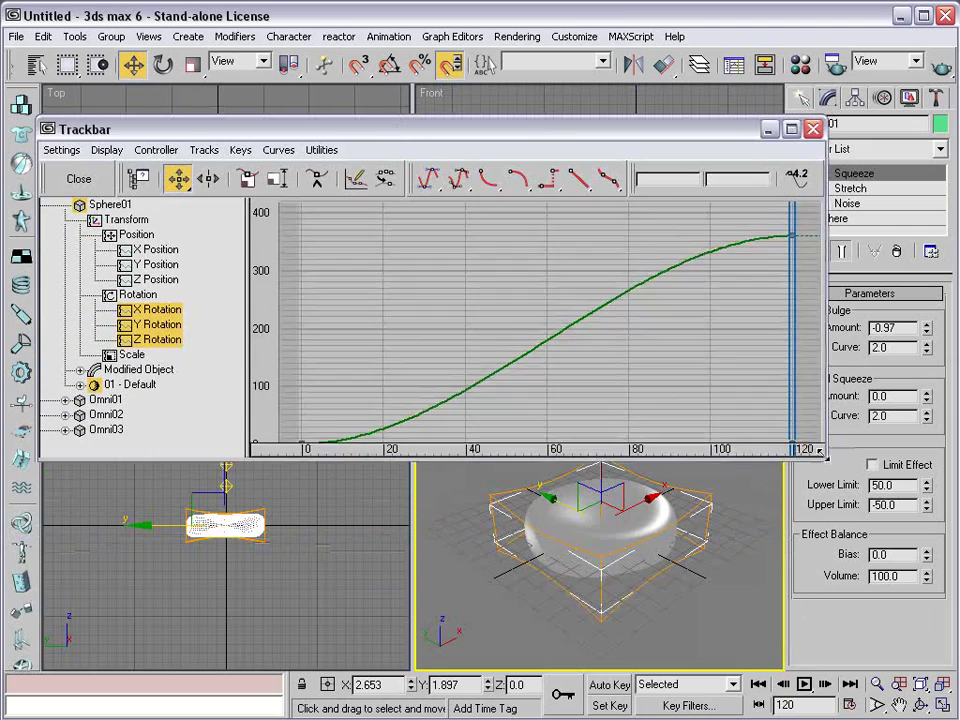
Set all of the cell's rotation keys to linear tangents and close the curve editor.
middle_click_drag(637, 350, 512, 339)
scroll(512, 339, "down", 2)
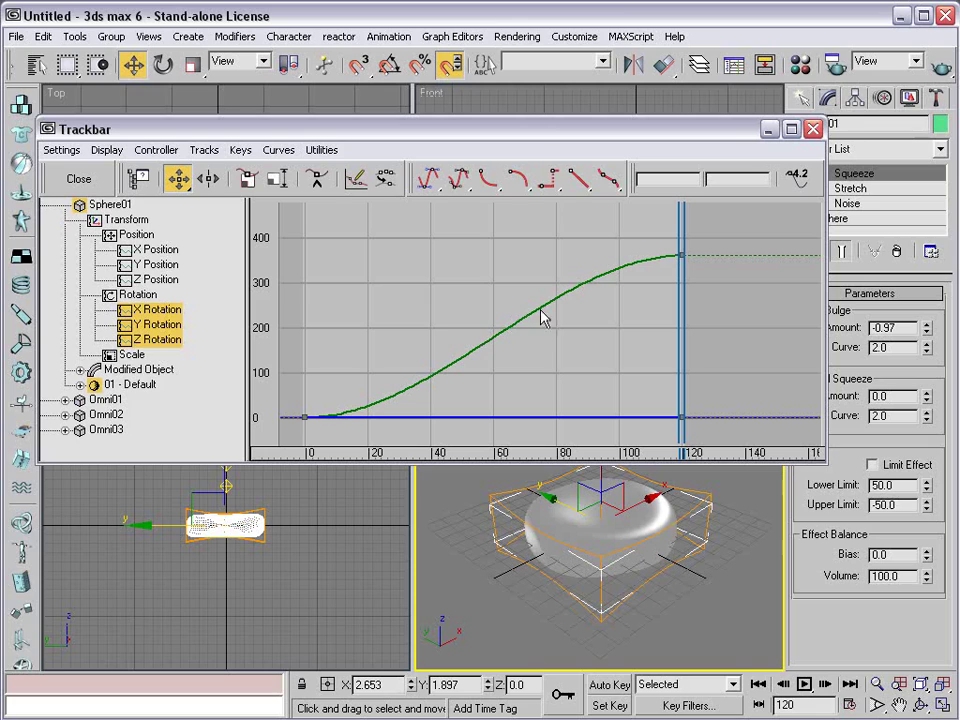
left_click_drag(712, 252, 296, 437)
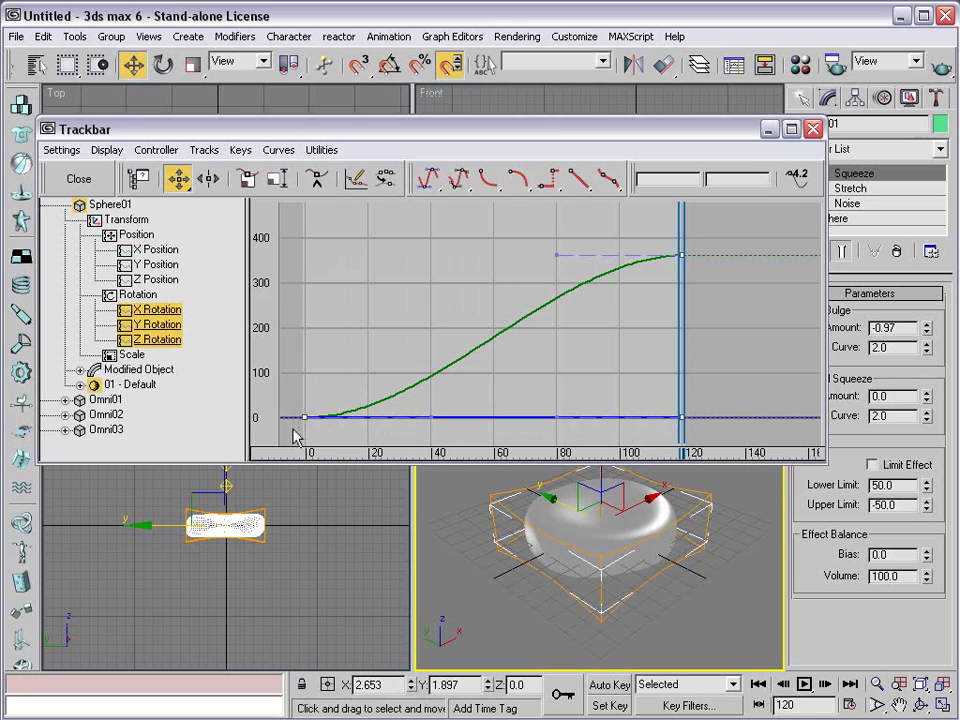
left_click(580, 182)
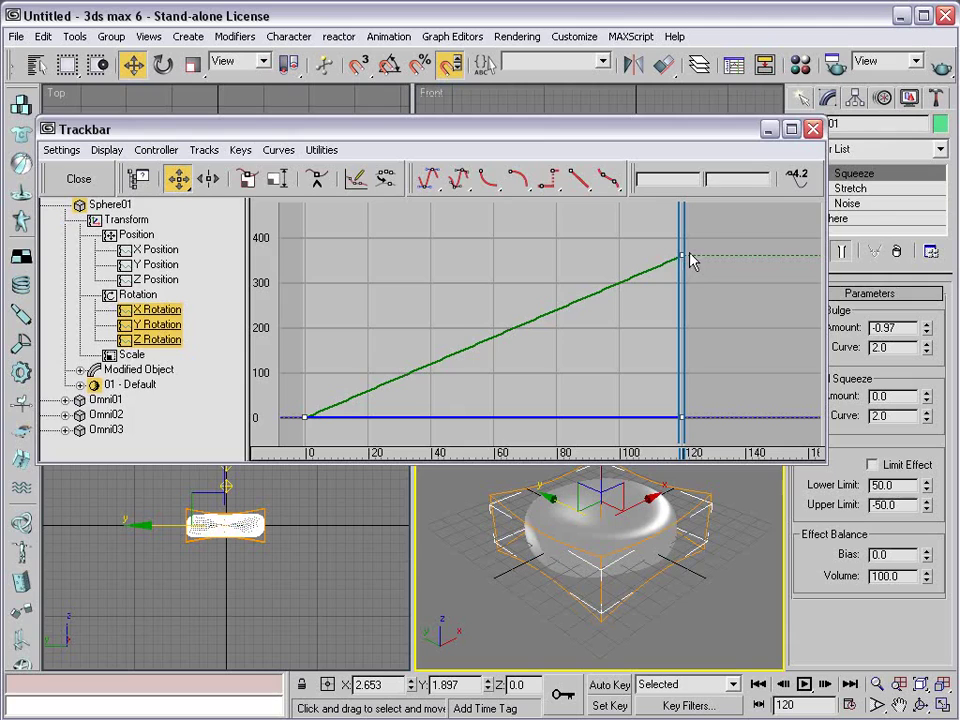
left_click(813, 129)
Deselect the cell, render the Perspective view at frame 120, and close the rendered image.
right_click(690, 606)
left_click(707, 607)
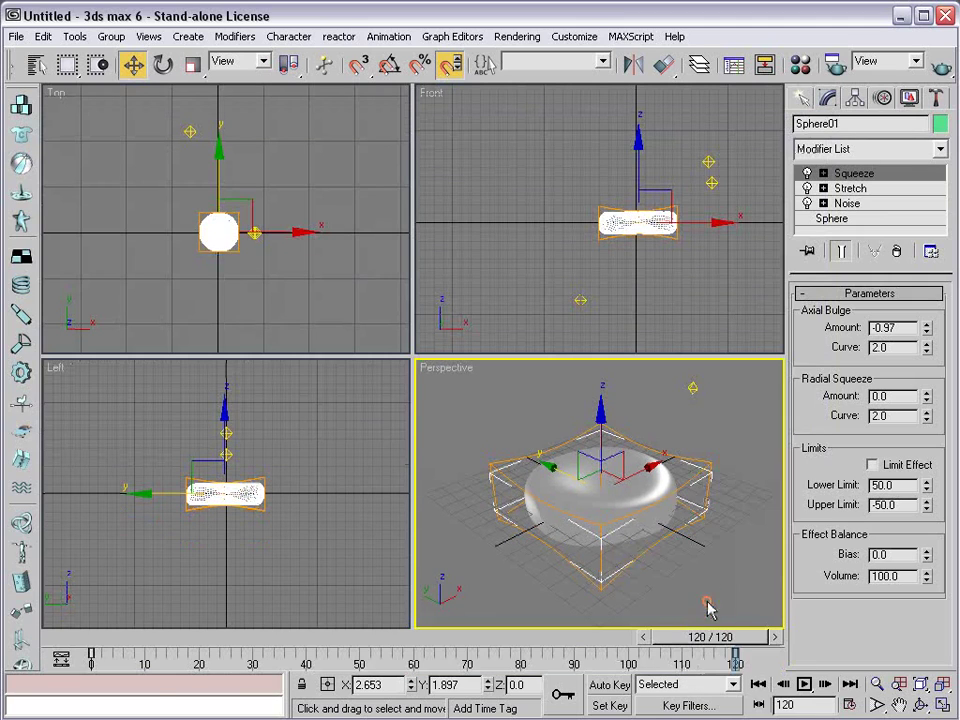
left_click(707, 607)
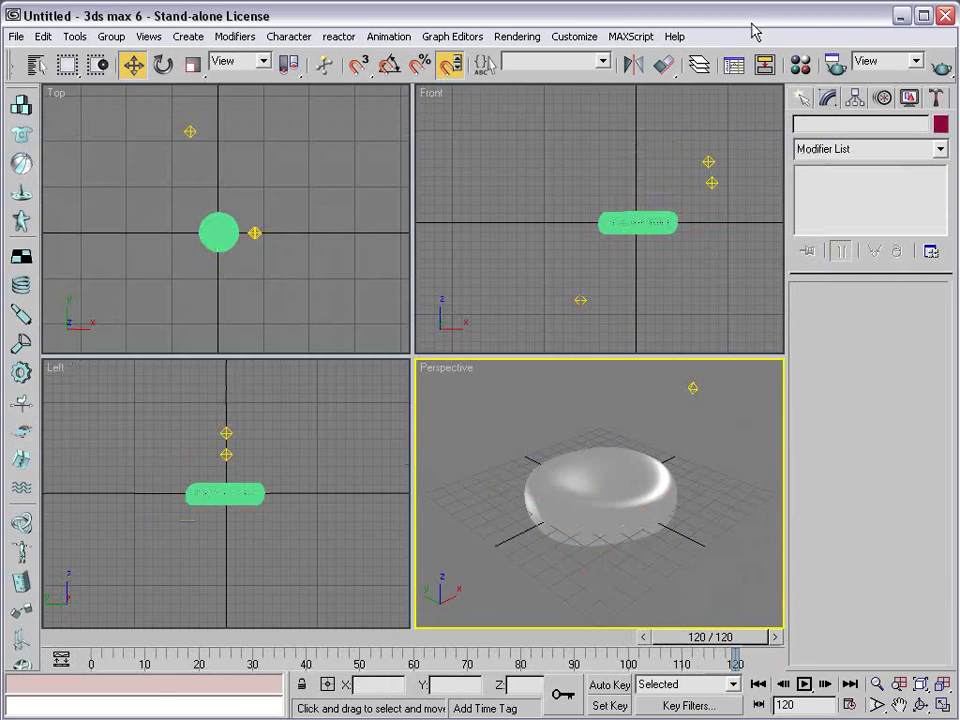
key("shift+q")
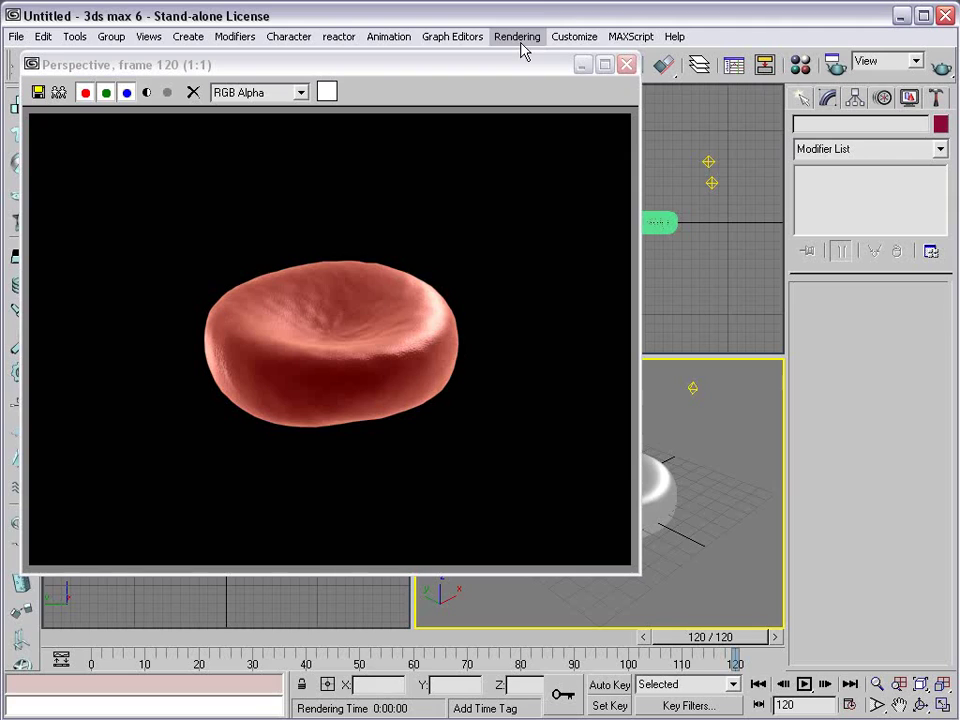
left_click(627, 64)
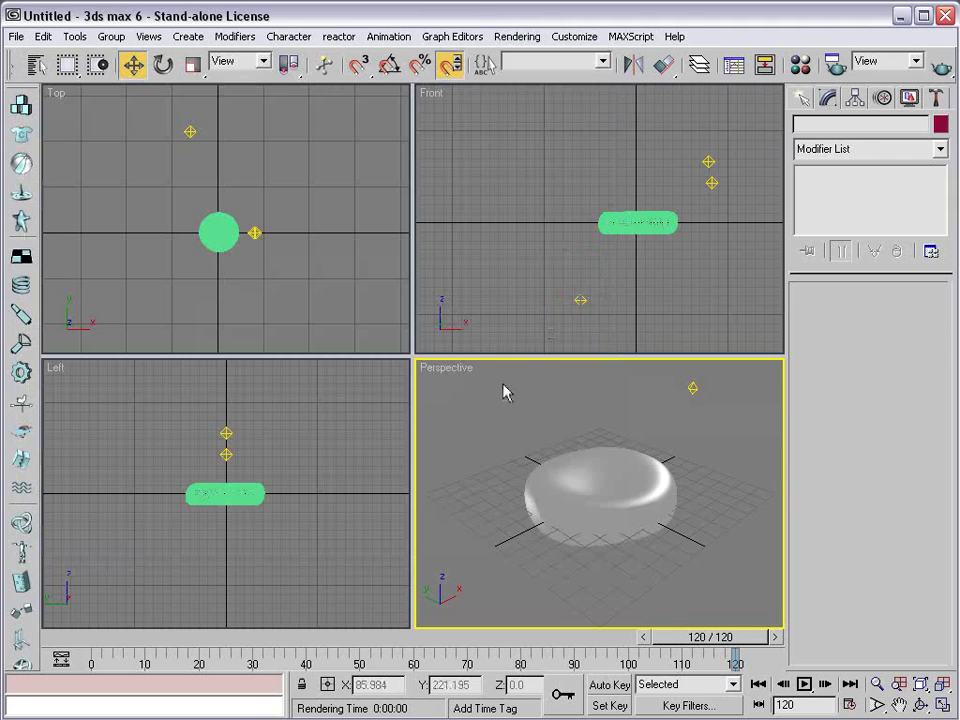
left_click(489, 407)
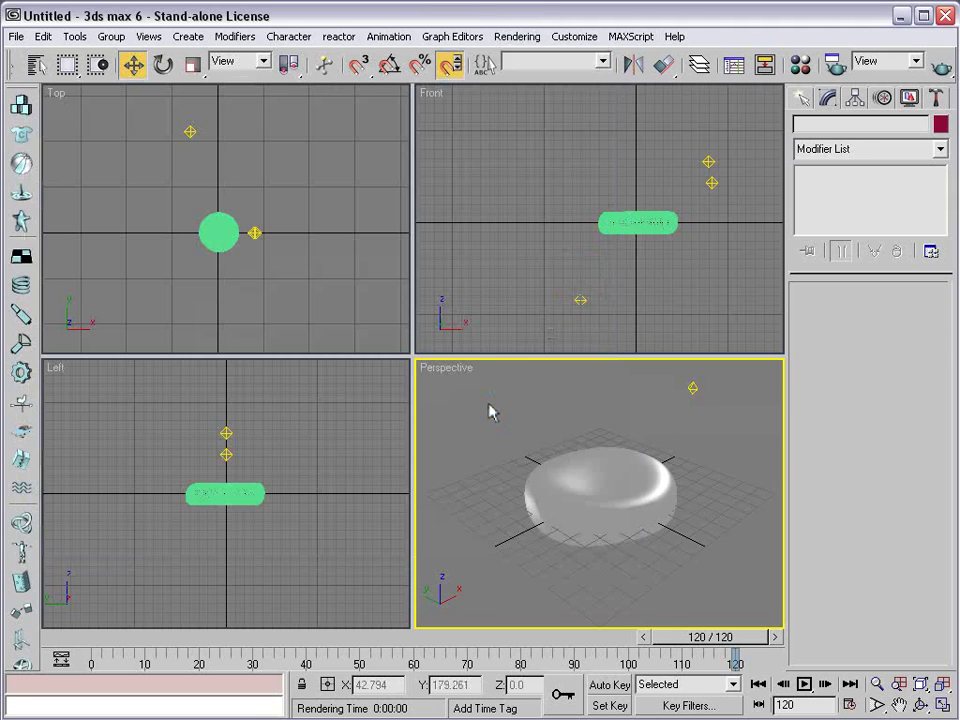
Copy the red cell material to the second sample slot and set its diffuse Falloff front color to dark green (RGB 20, 56, 0).
key("m")
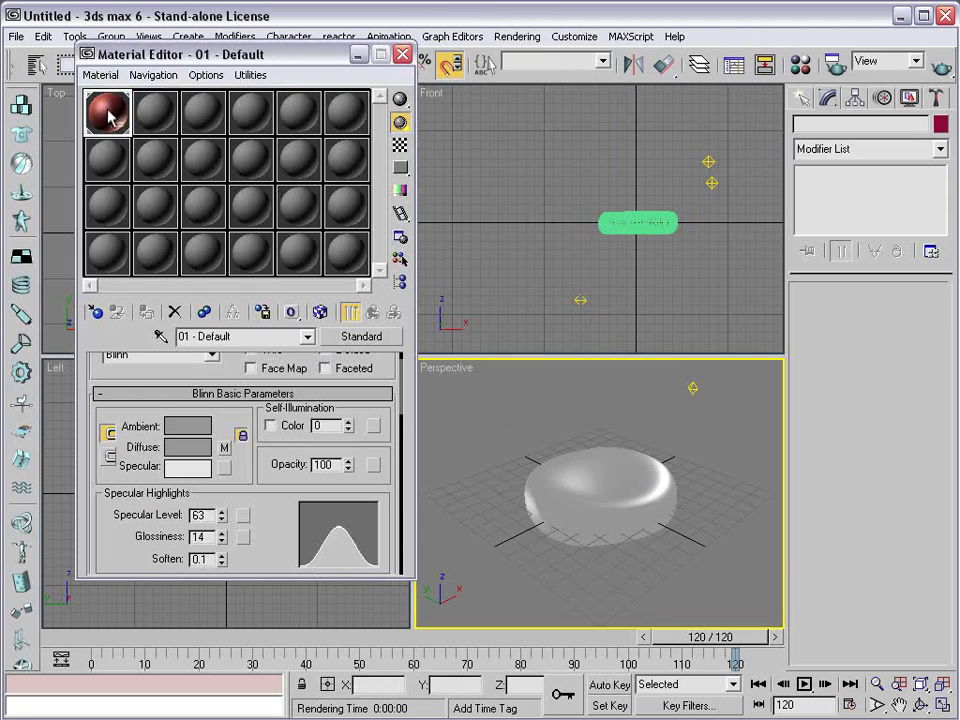
left_click_drag(110, 118, 153, 114)
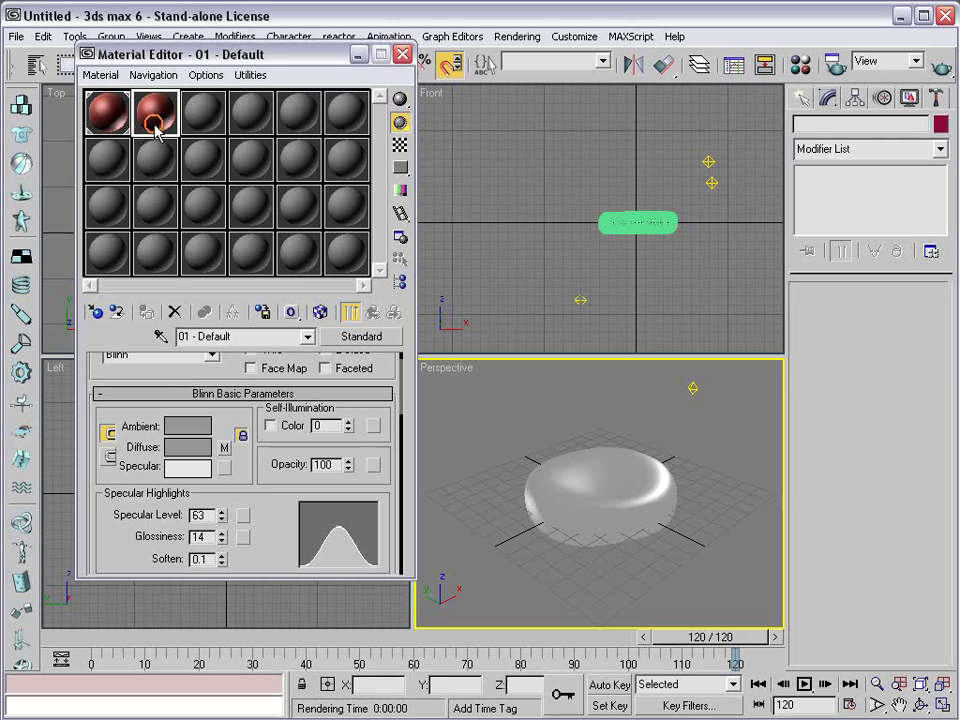
left_click_drag(264, 501, 245, 324)
left_click_drag(215, 463, 246, 418)
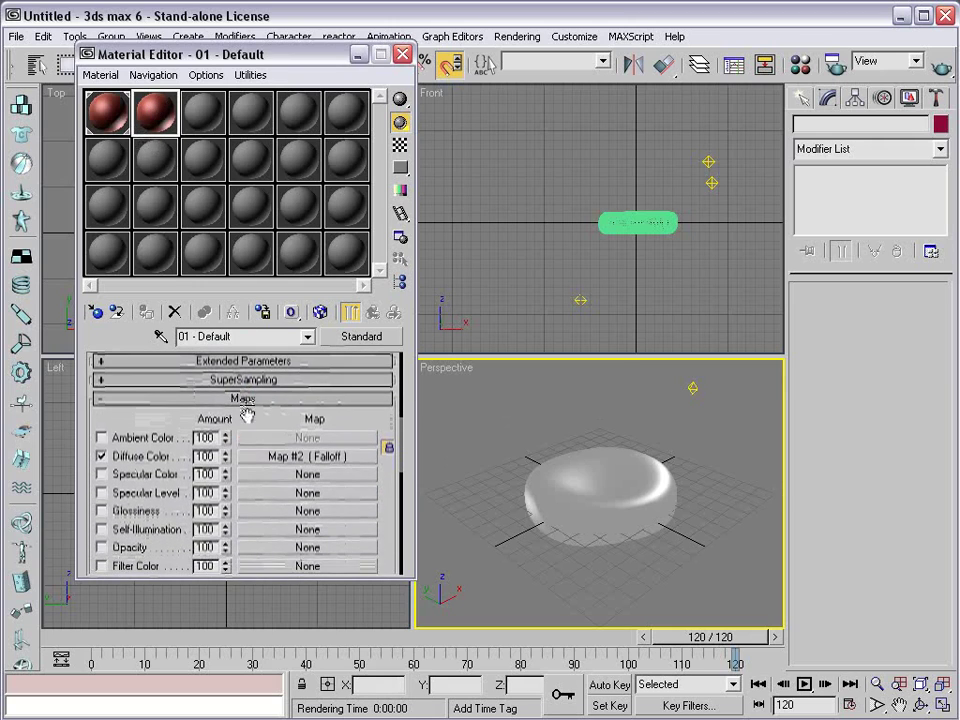
left_click(283, 458)
left_click(119, 404)
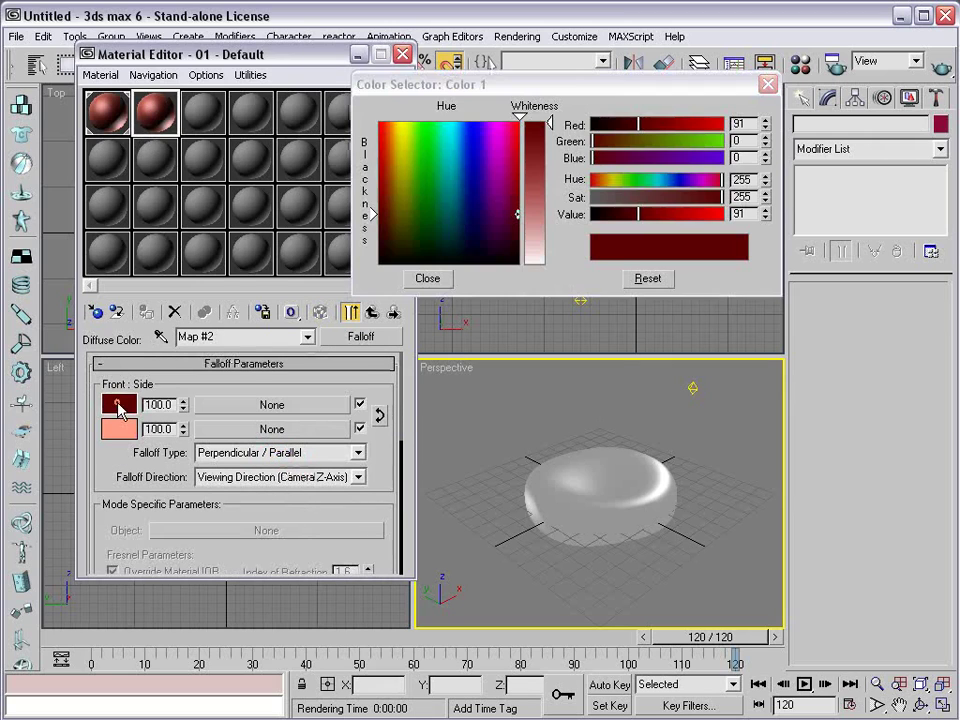
left_click(417, 233)
left_click(424, 280)
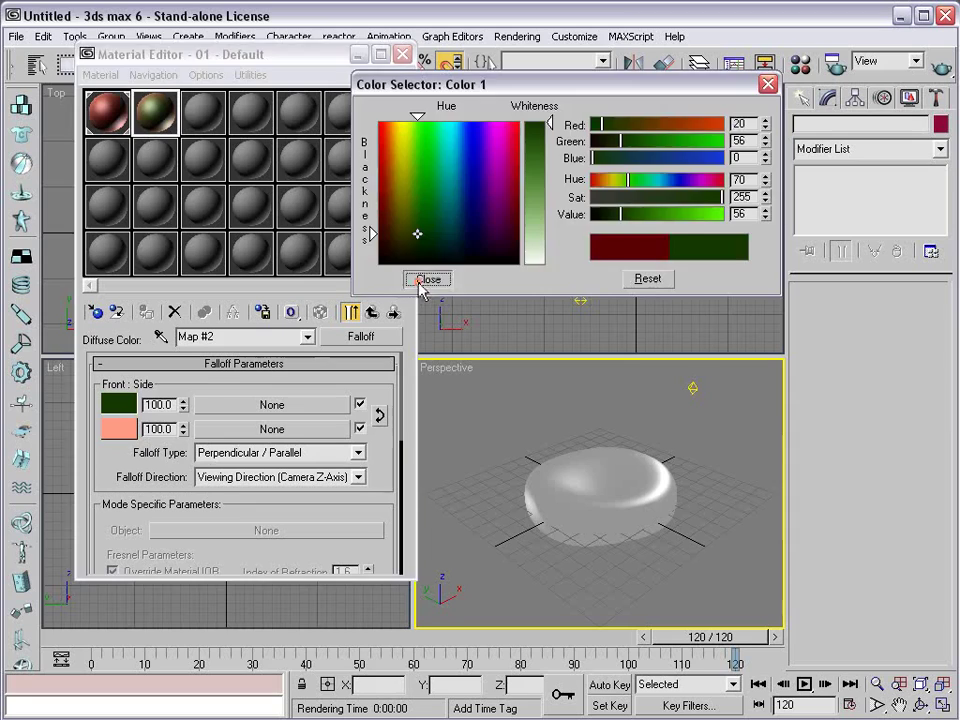
Set the copied material's Falloff side color to pale green (RGB 179, 216, 190).
left_click(119, 428)
left_click(619, 124)
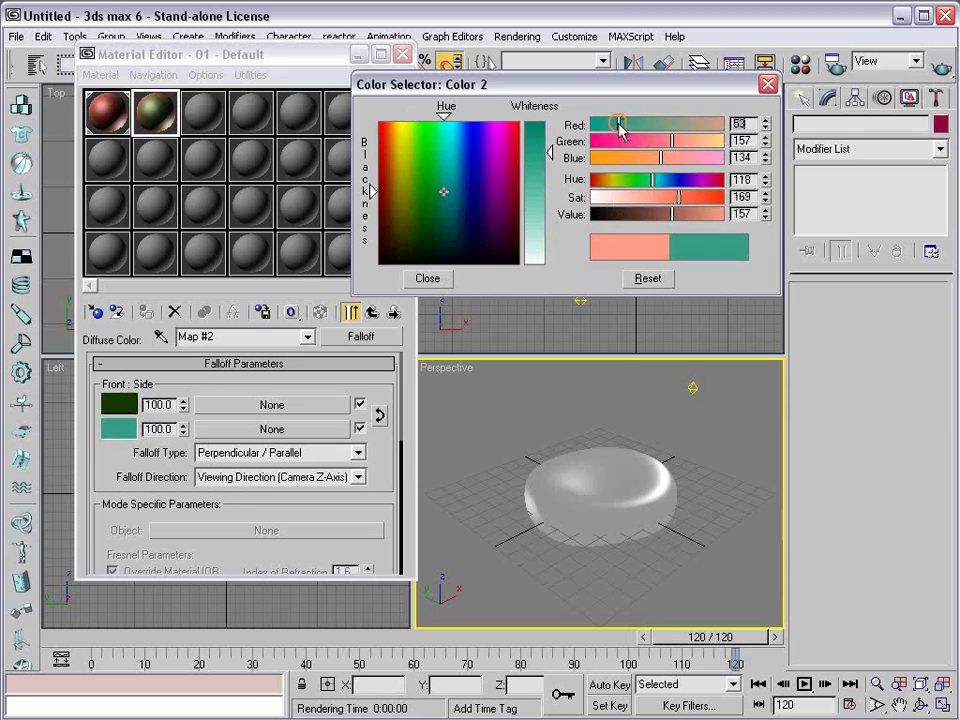
left_click(639, 158)
left_click(614, 203)
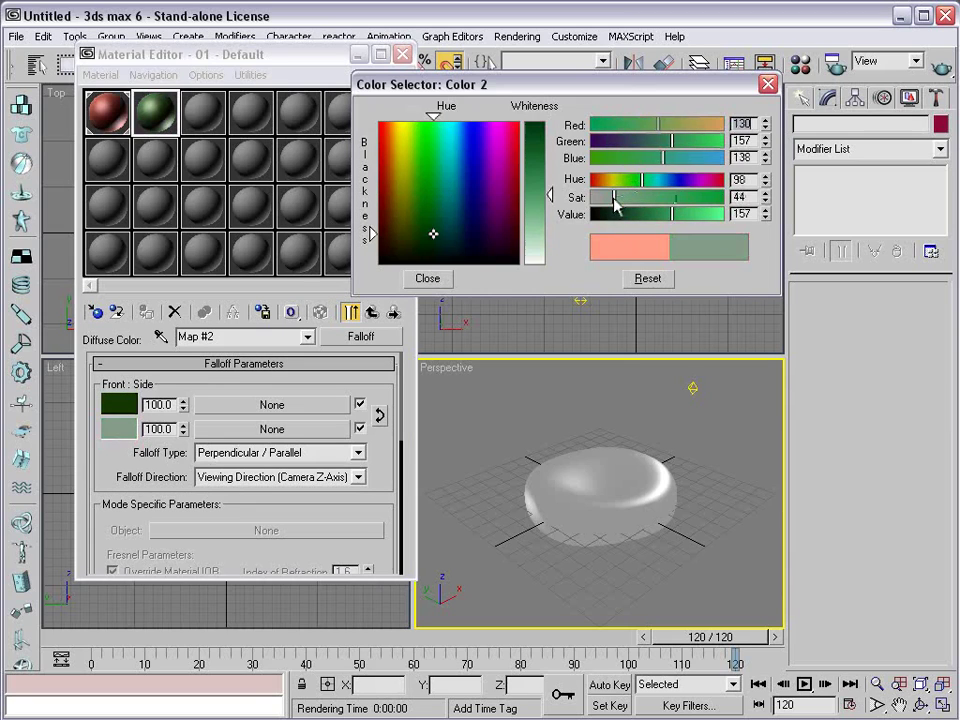
left_click(686, 216)
left_click(704, 218)
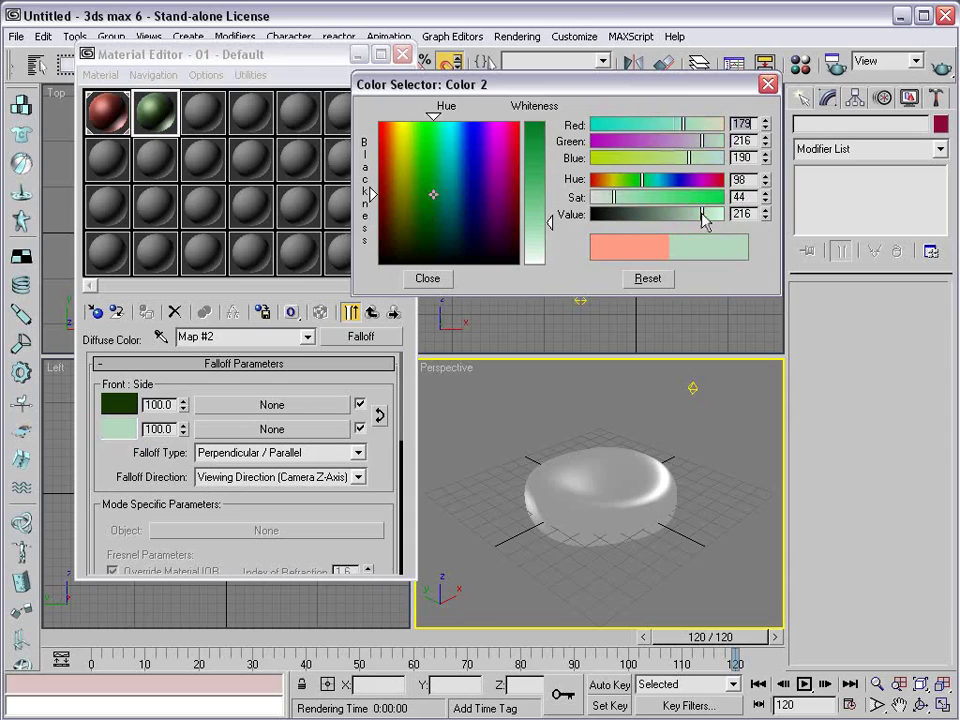
left_click(431, 278)
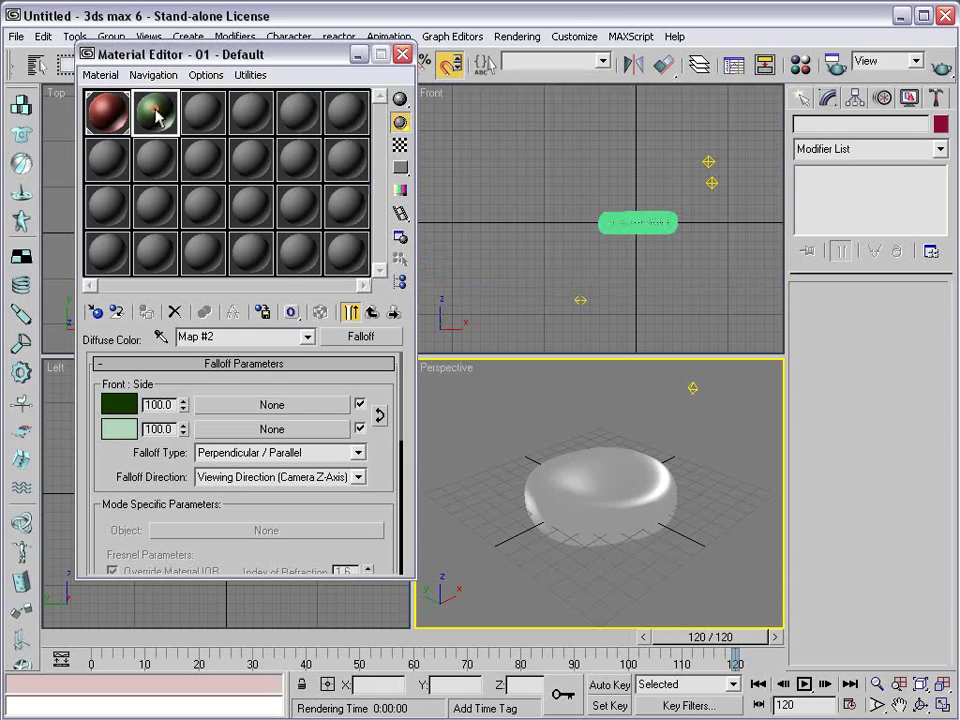
Assign the green copy to the cell, renaming the material Green, and test-render the Perspective view.
left_click_drag(155, 115, 579, 497)
left_click(392, 369)
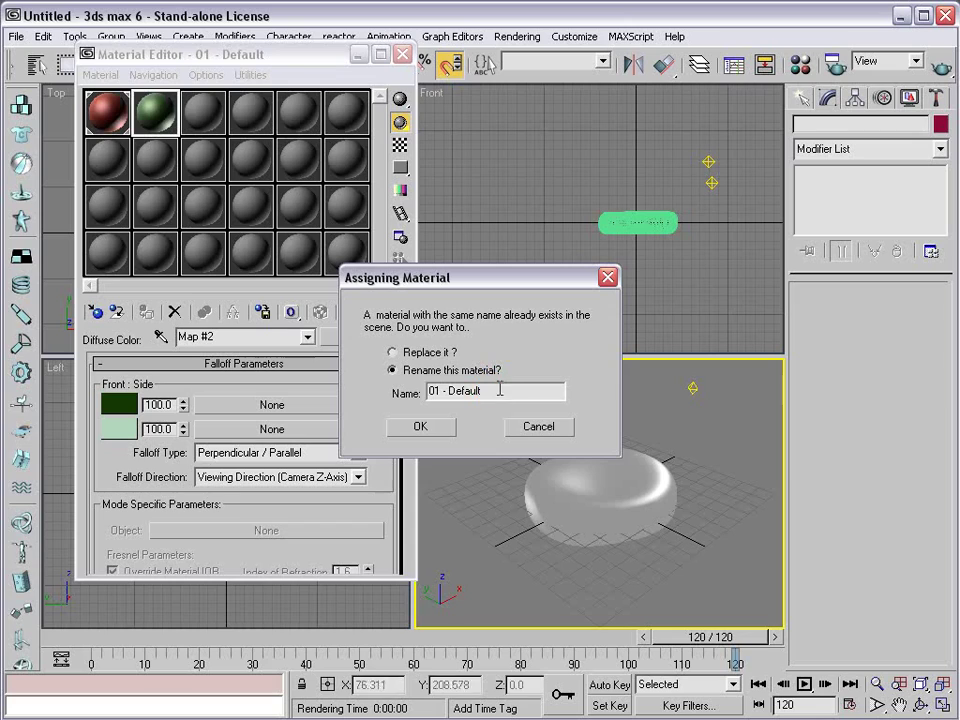
left_click_drag(500, 391, 322, 392)
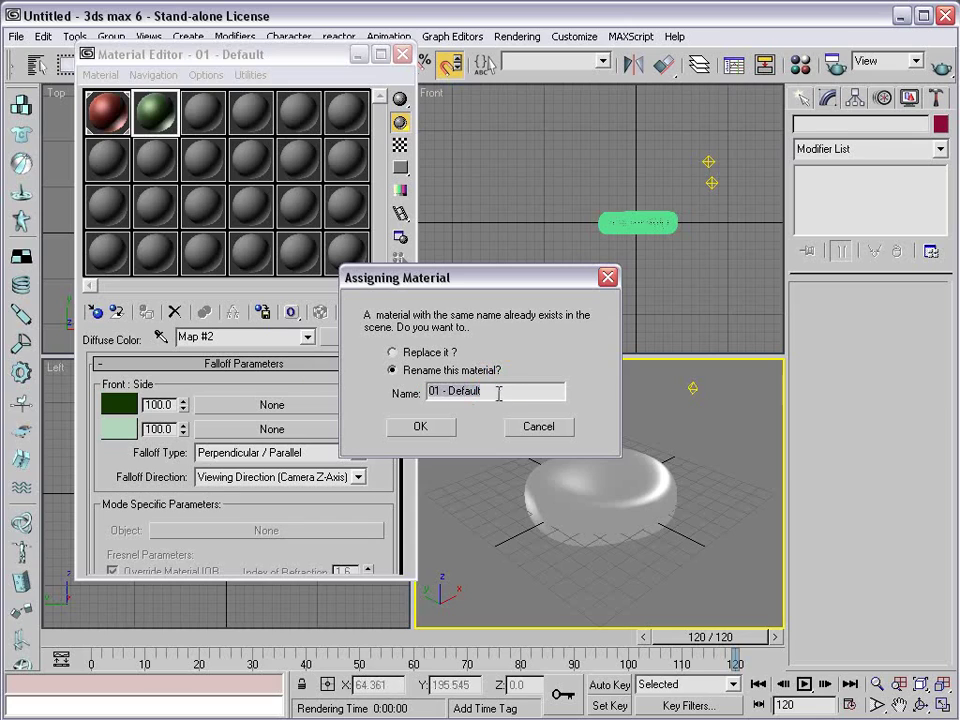
type("Green")
key("Return")
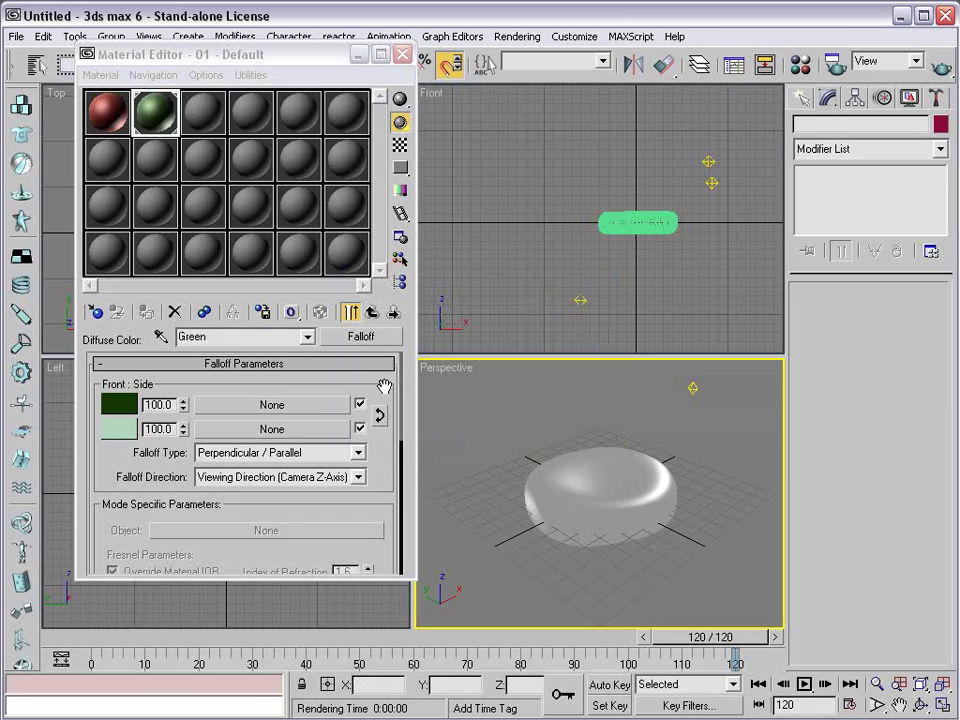
left_click(941, 66)
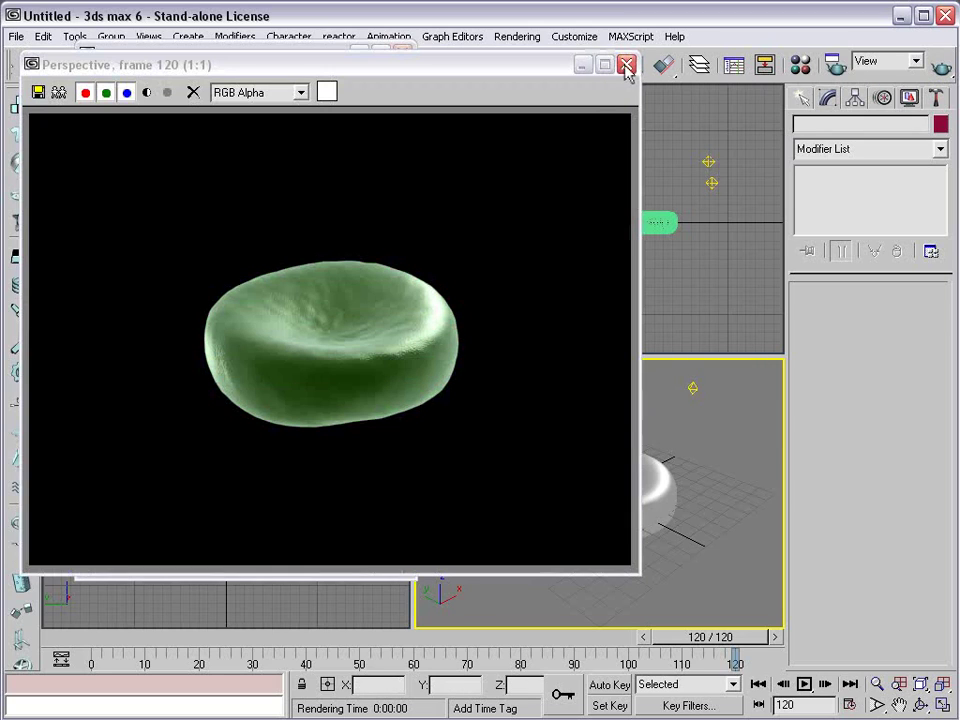
left_click(626, 66)
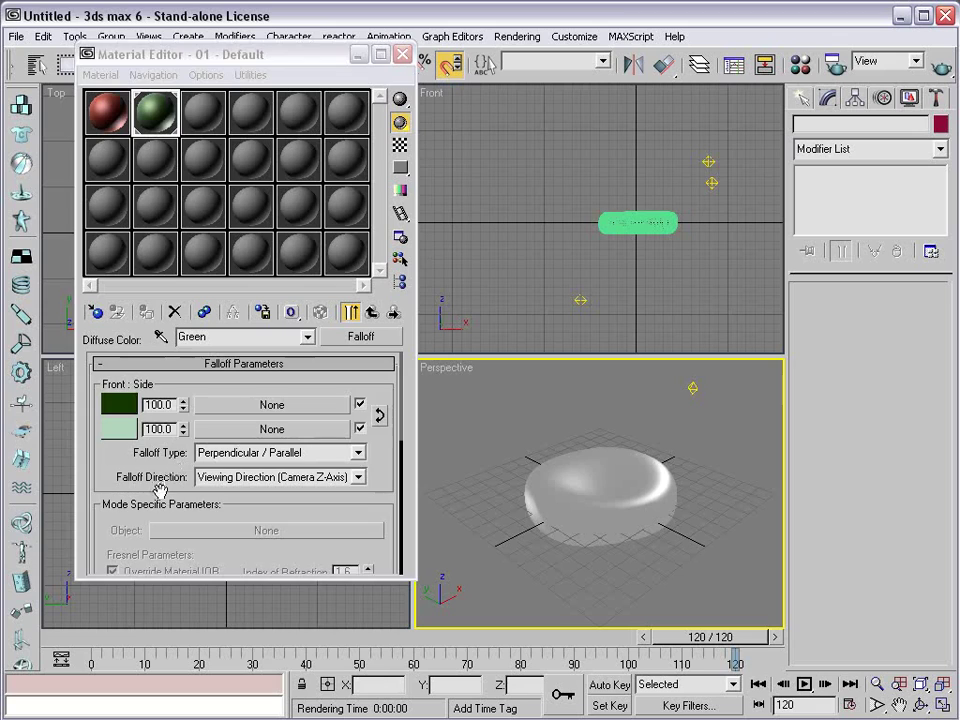
Clear the Noise map from the Green material's Displacement slot and assign a Cellular map instead.
left_click_drag(159, 489, 147, 380)
scroll(147, 380, "down", 5)
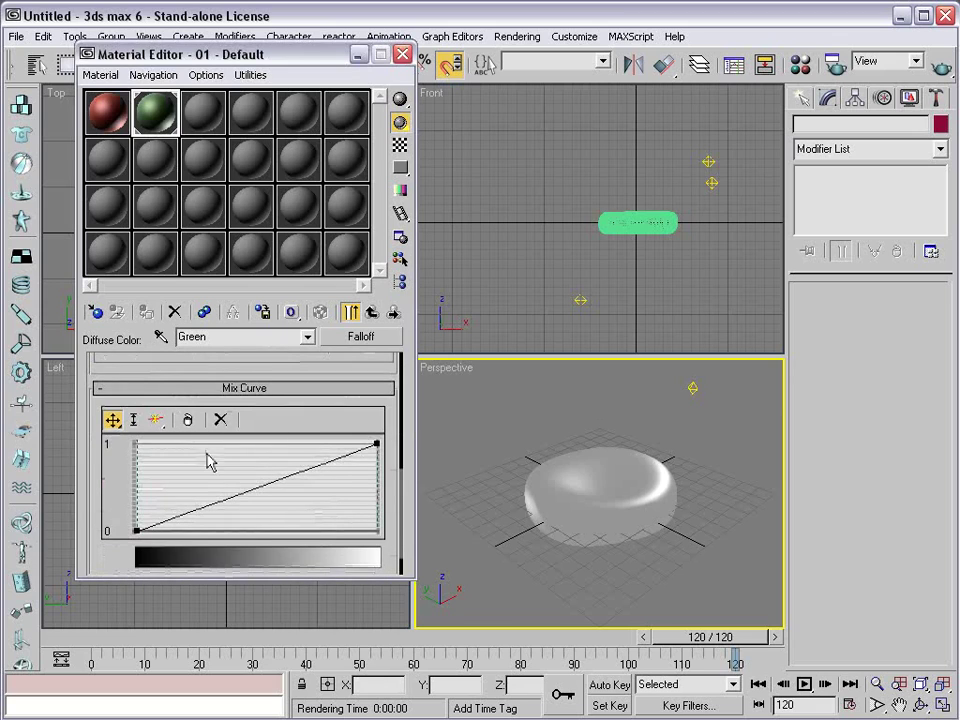
left_click(371, 312)
scroll(146, 400, "down", 5)
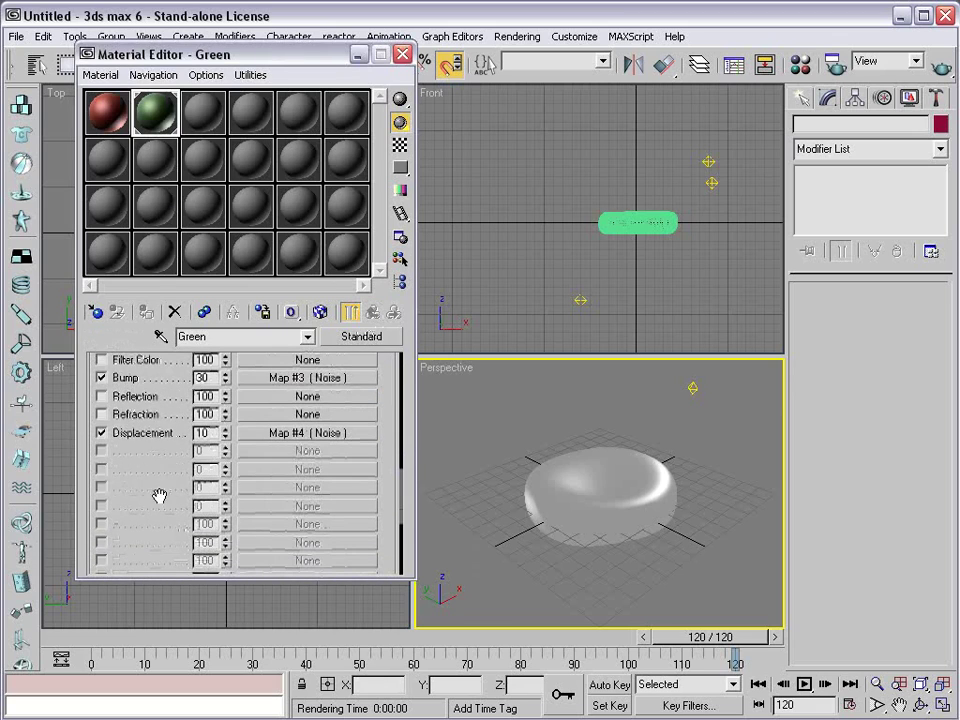
left_click(278, 434)
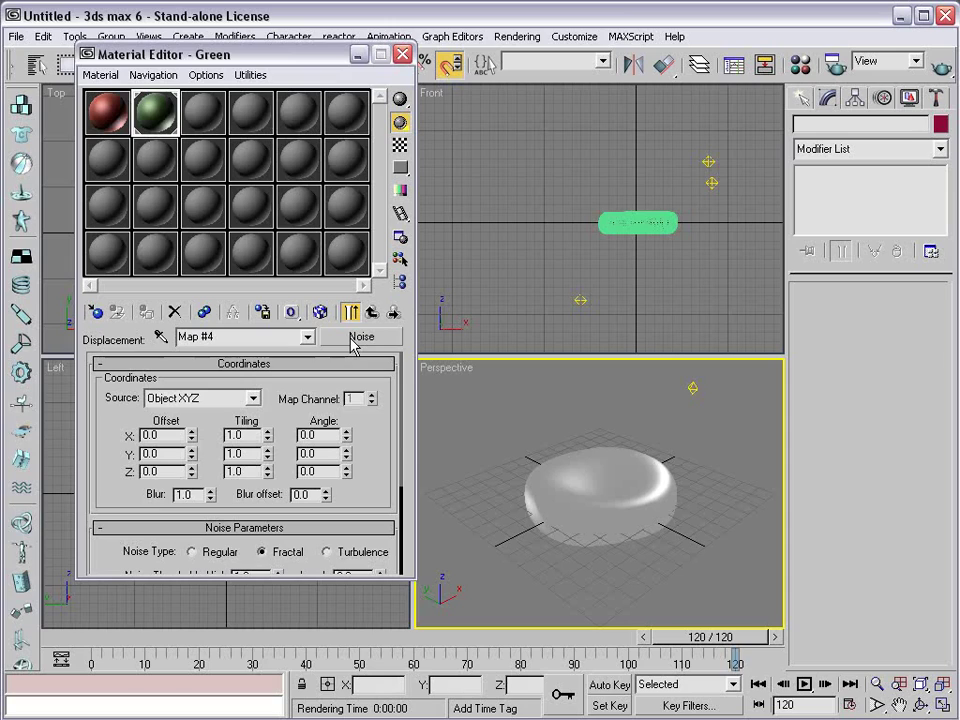
left_click(372, 312)
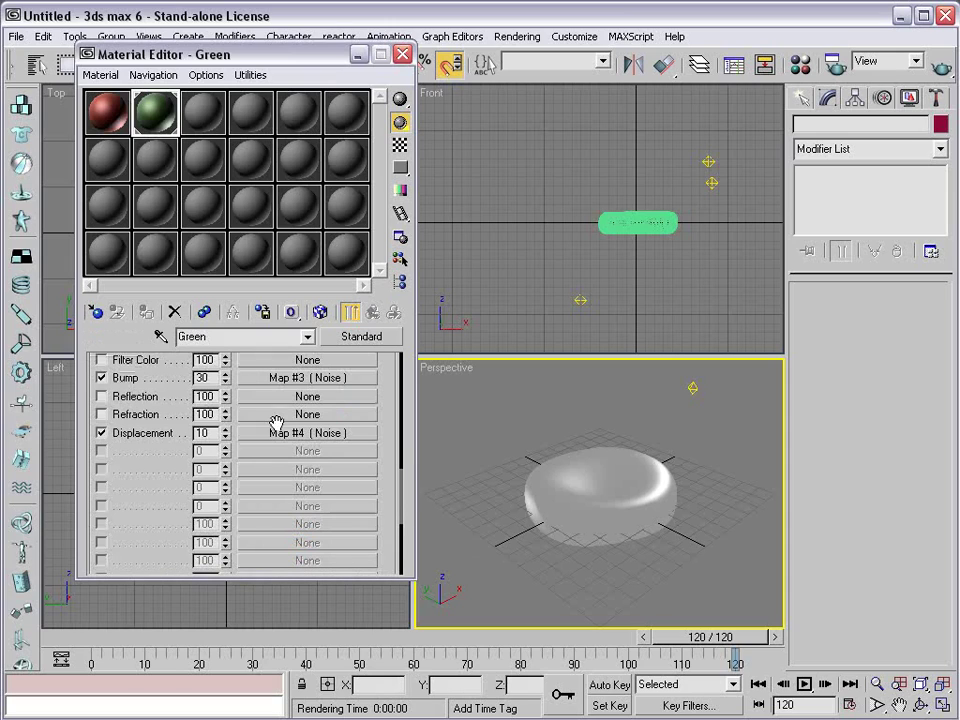
left_click_drag(278, 415, 276, 432)
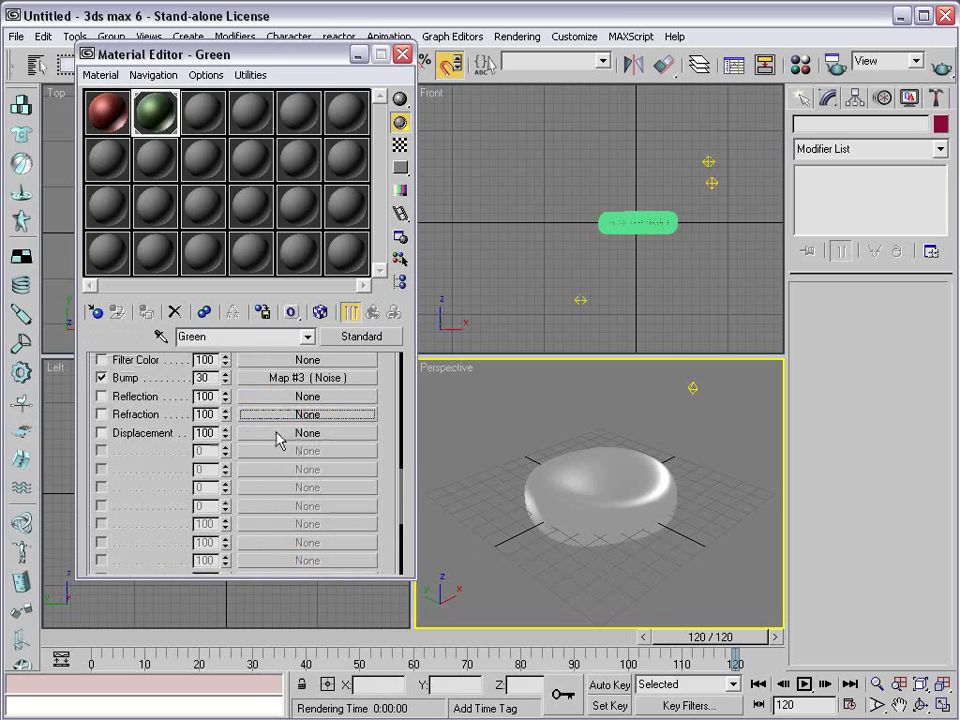
left_click(278, 438)
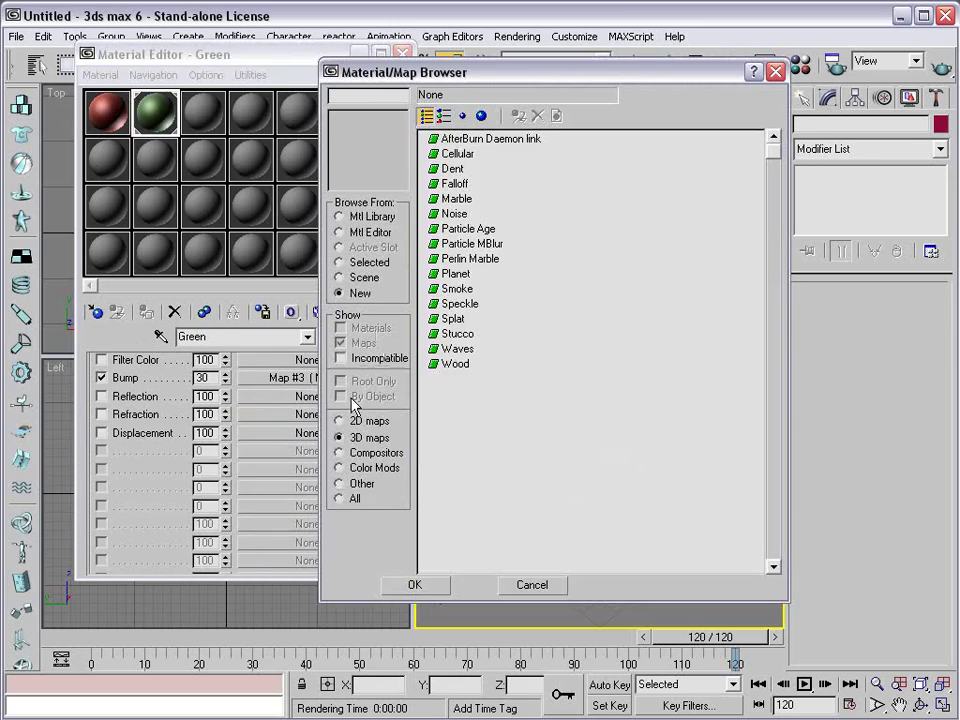
double_click(451, 156)
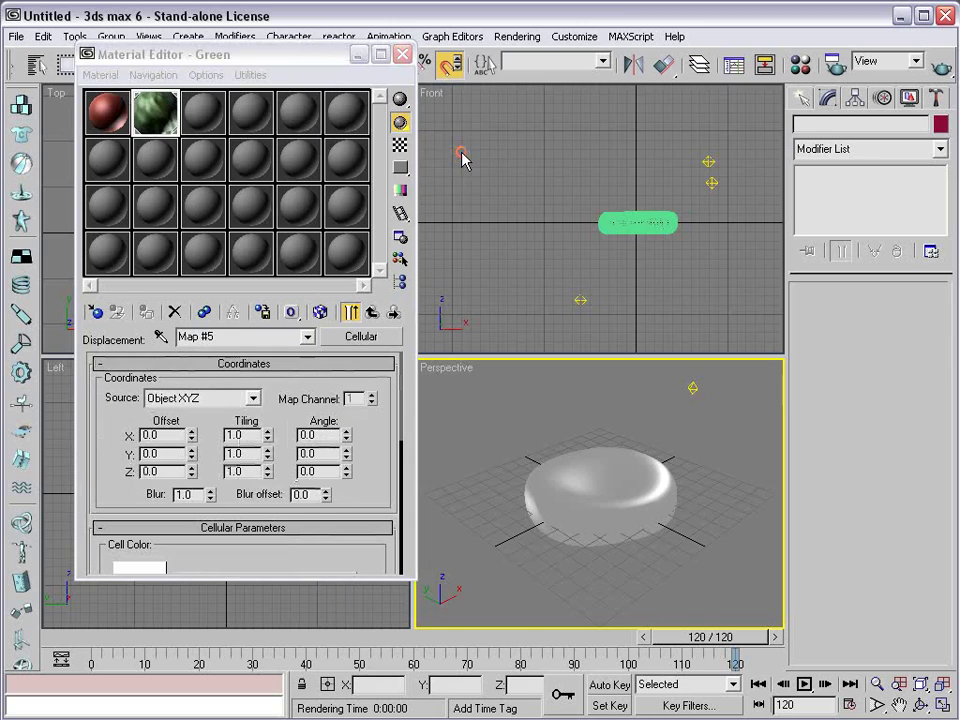
Open a magnified preview of the green sample, place it over the sample slots, and shrink it slightly.
double_click(158, 118)
left_click_drag(760, 92, 276, 76)
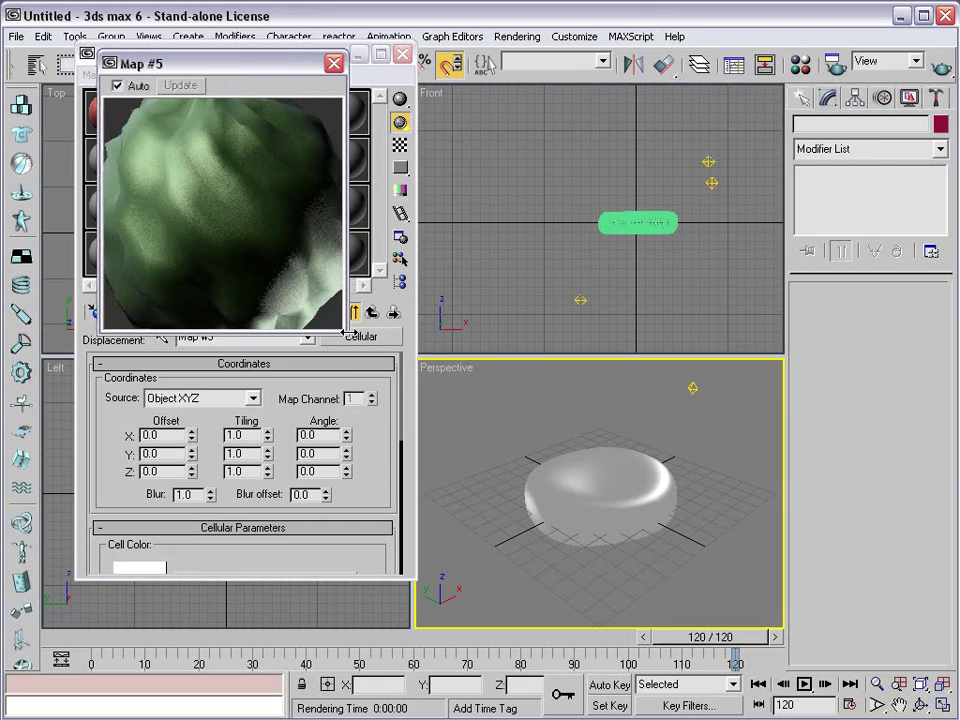
left_click_drag(345, 332, 317, 302)
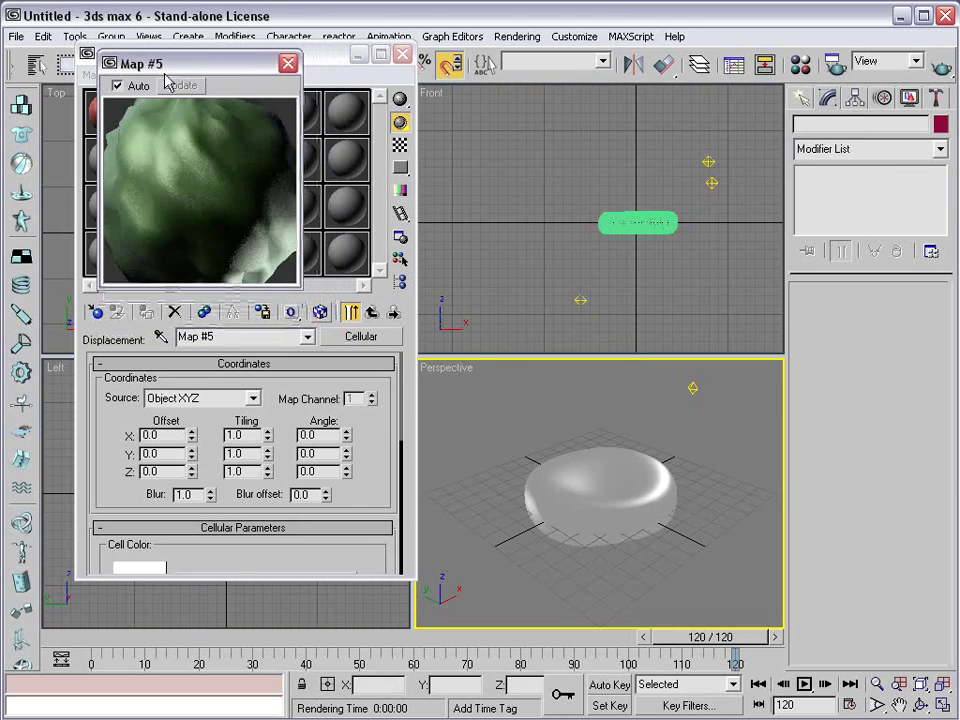
Move the magnified preview clear of the sample slots and test-render the Perspective view with the Cellular displacement.
left_click_drag(171, 66, 466, 78)
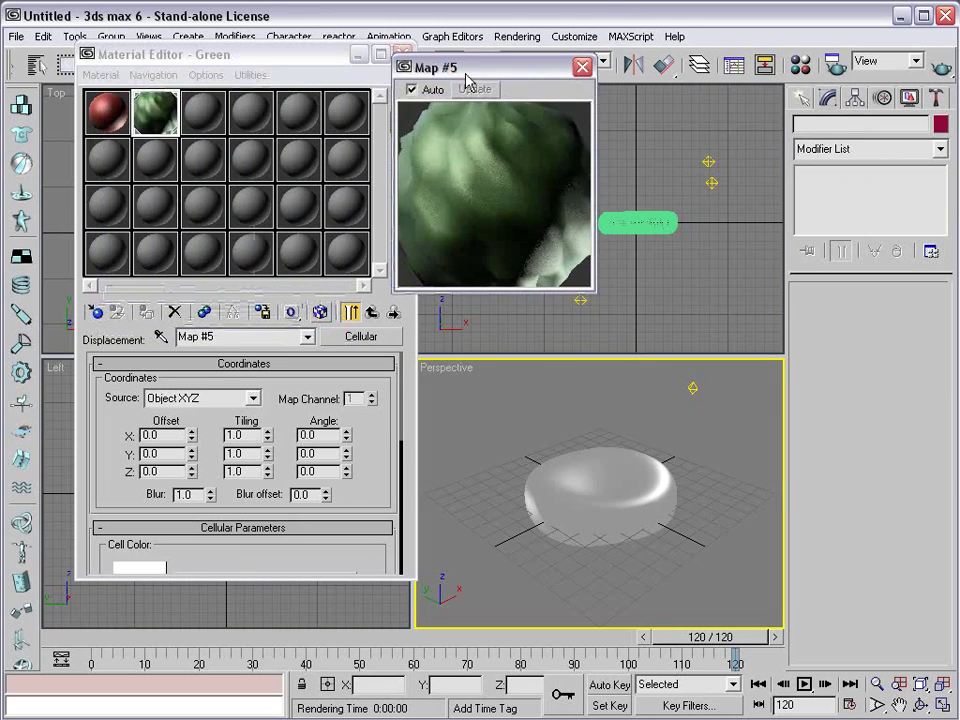
left_click(941, 66)
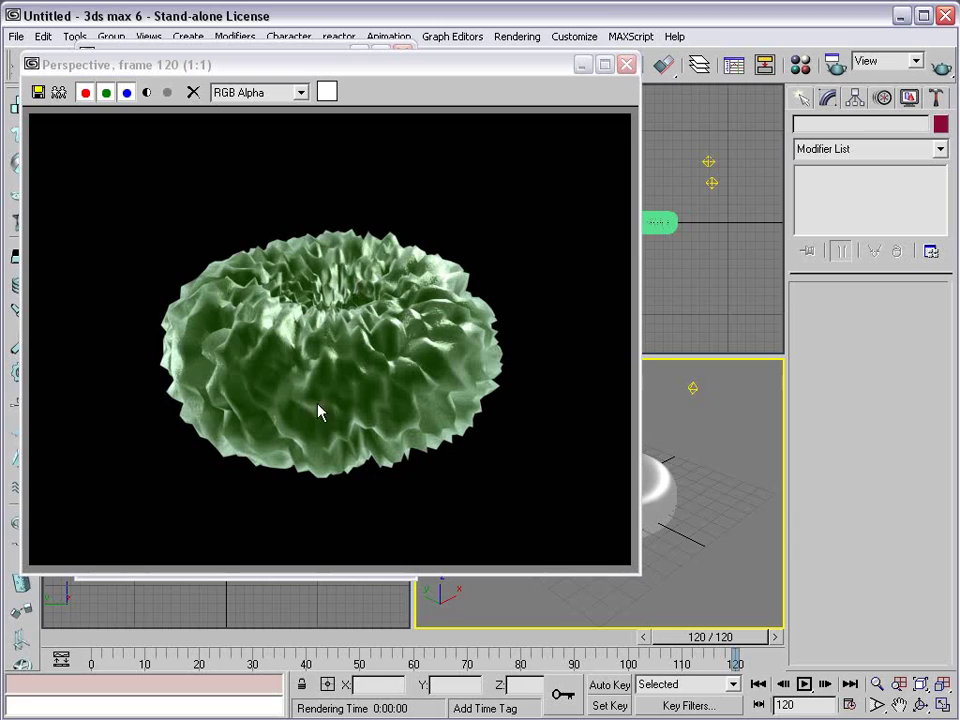
left_click(627, 65)
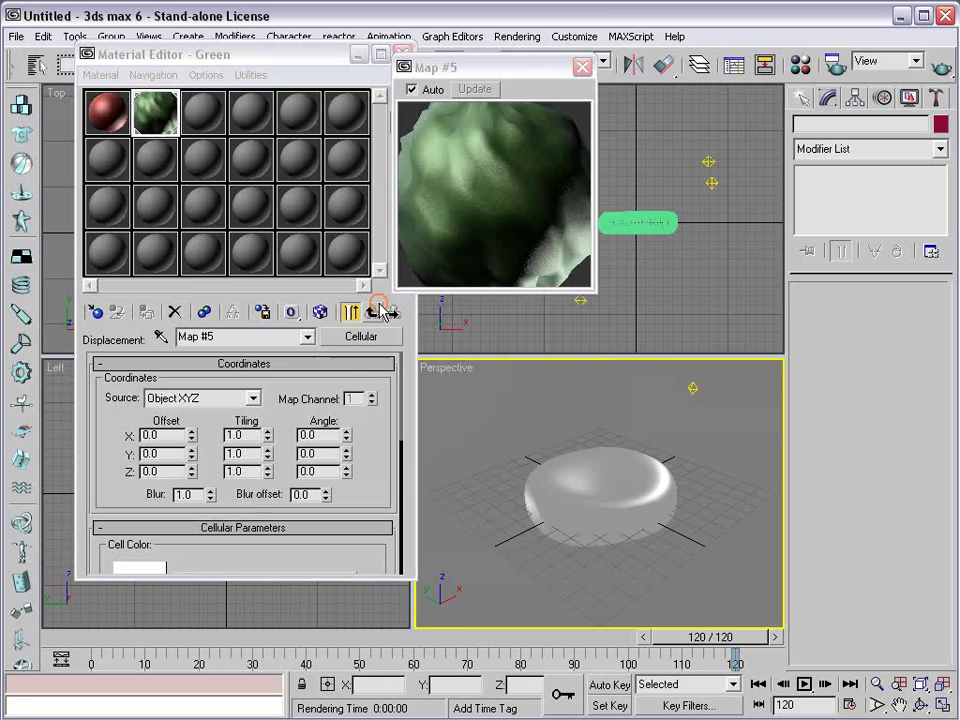
Set the Green material's Displacement amount to 40 and test-render the Perspective view.
left_click(372, 314)
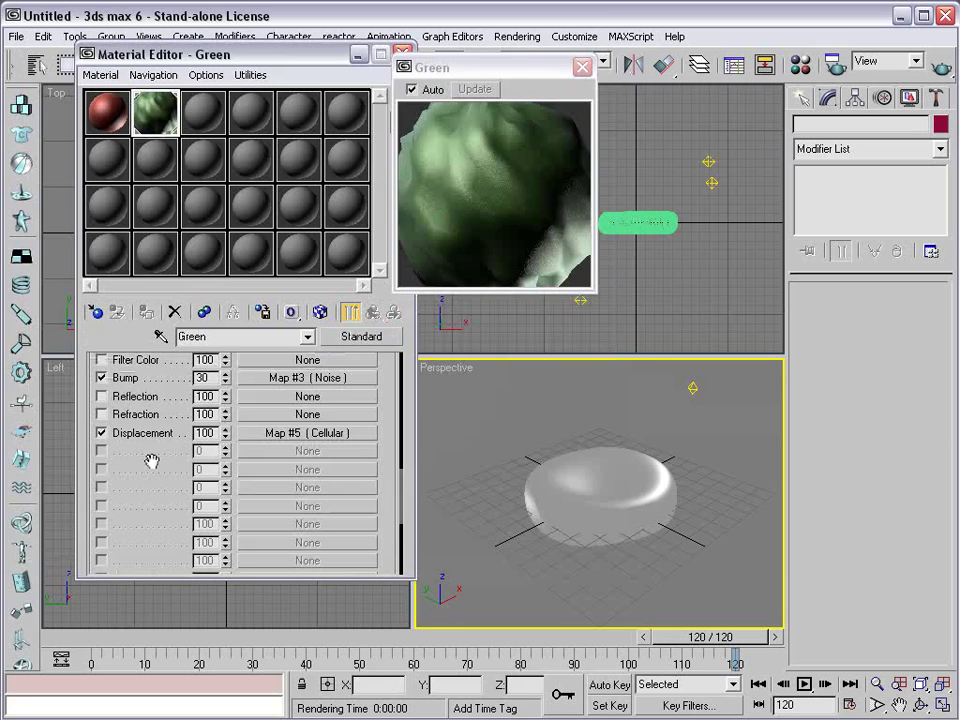
left_click_drag(214, 433, 134, 441)
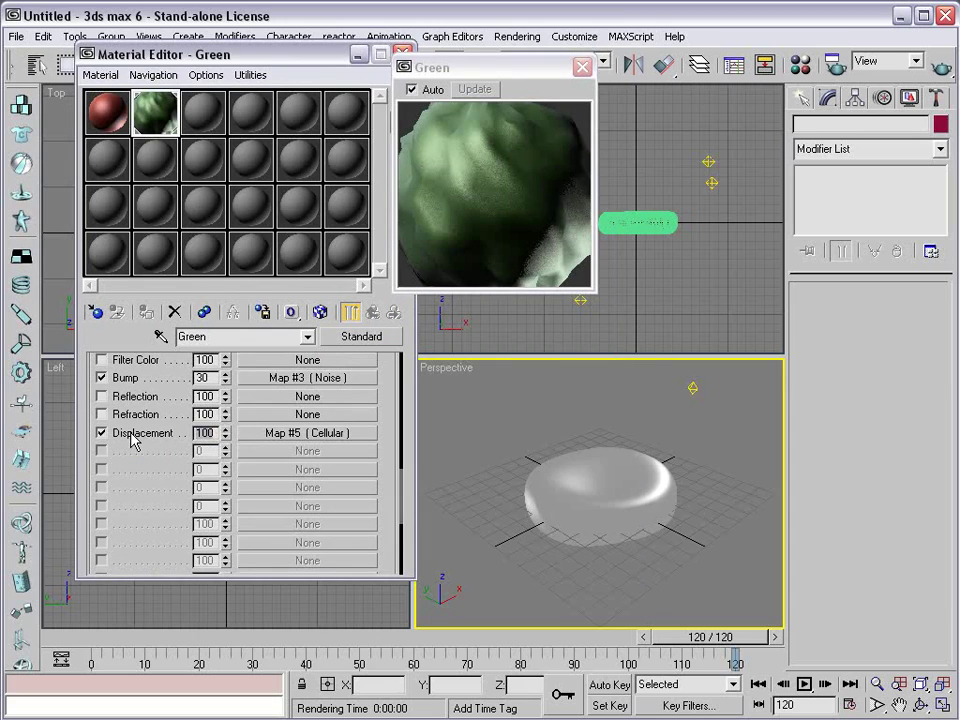
type("40")
key("Return")
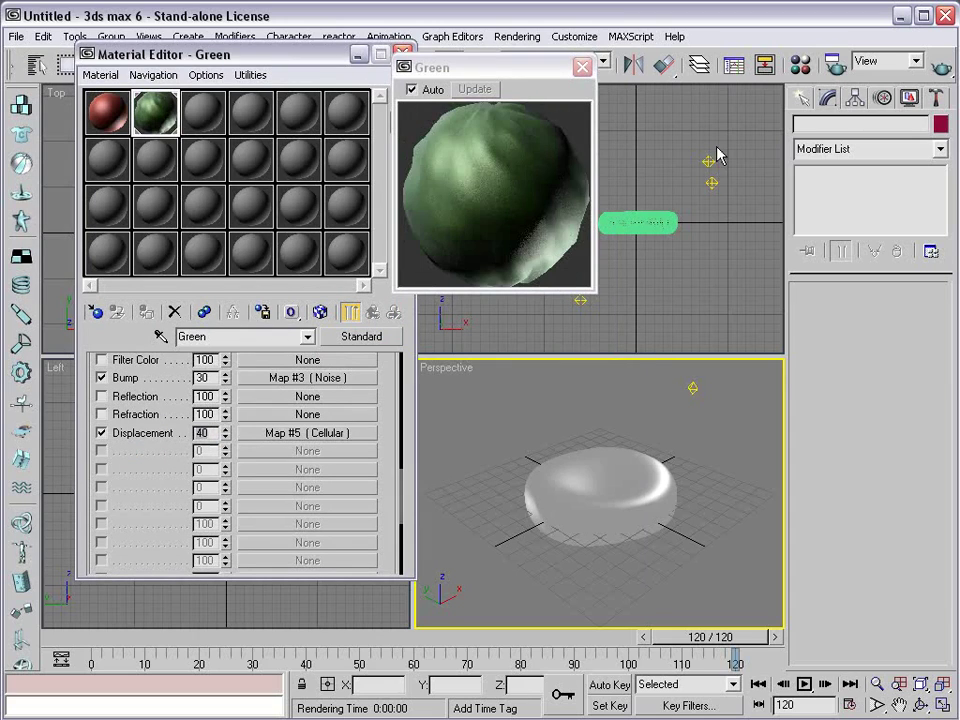
left_click(941, 66)
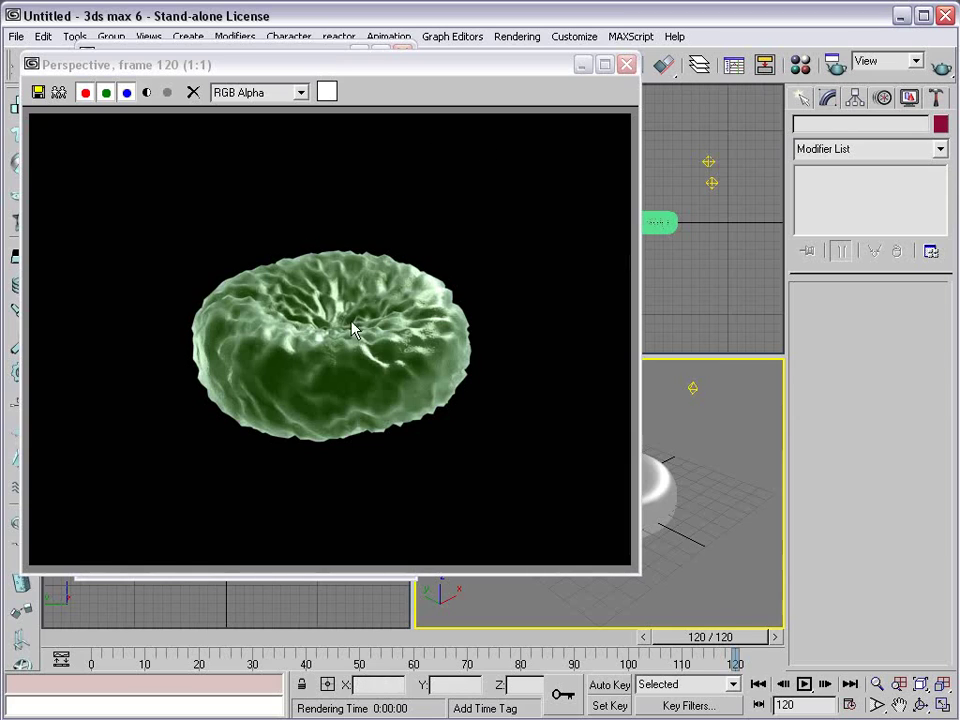
left_click(626, 64)
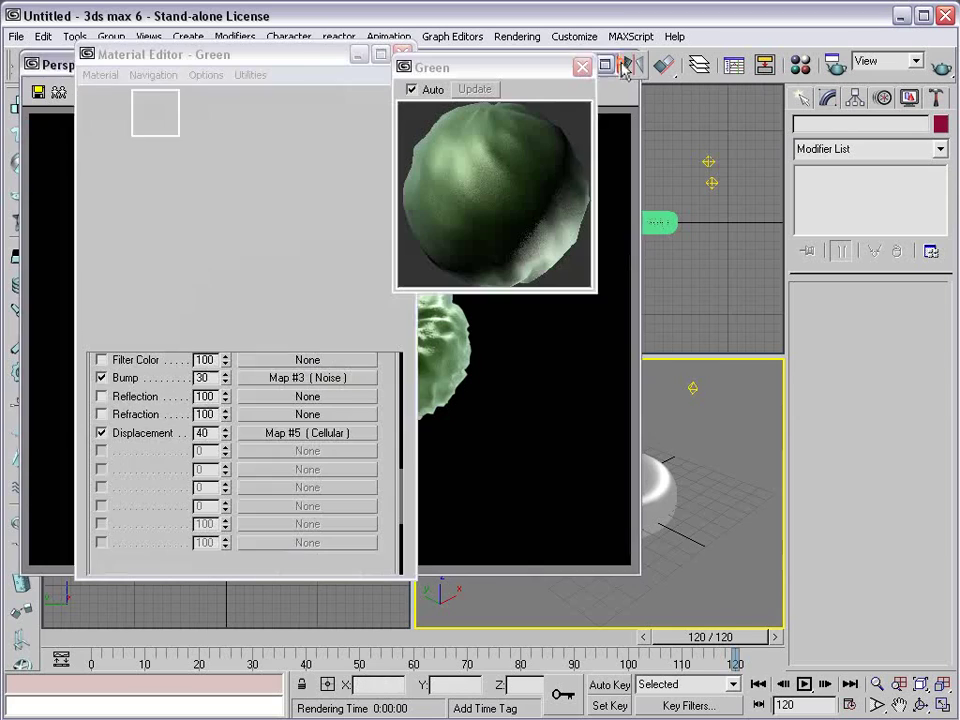
Set the Green material's Falloff front color to a muted dark green (RGB 34, 44, 29) and test-render the result.
left_click_drag(160, 490, 167, 597)
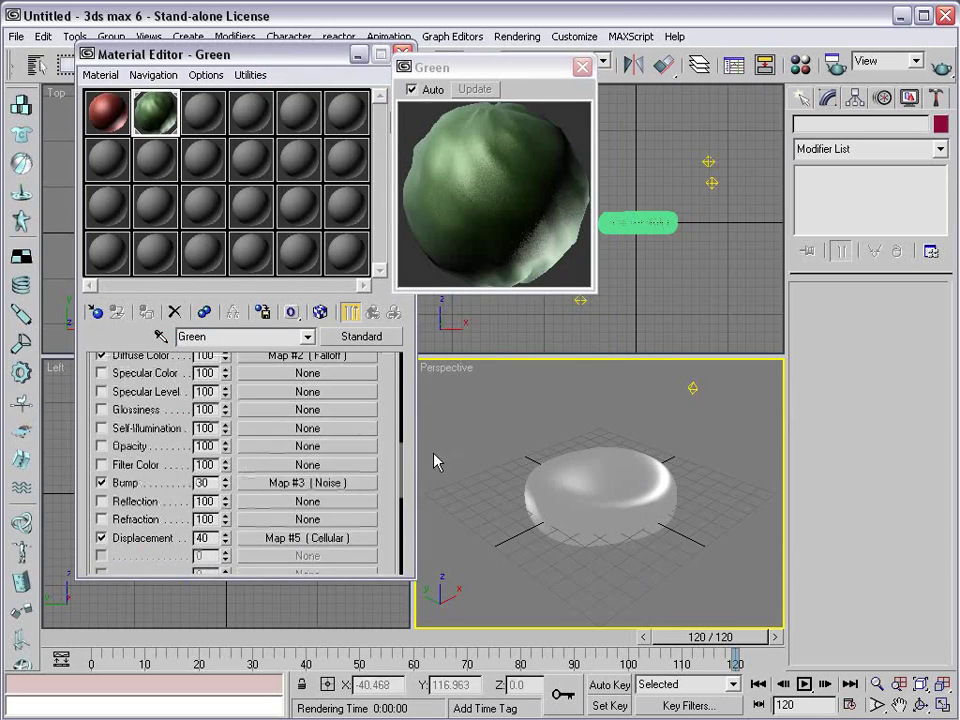
left_click_drag(388, 401, 386, 460)
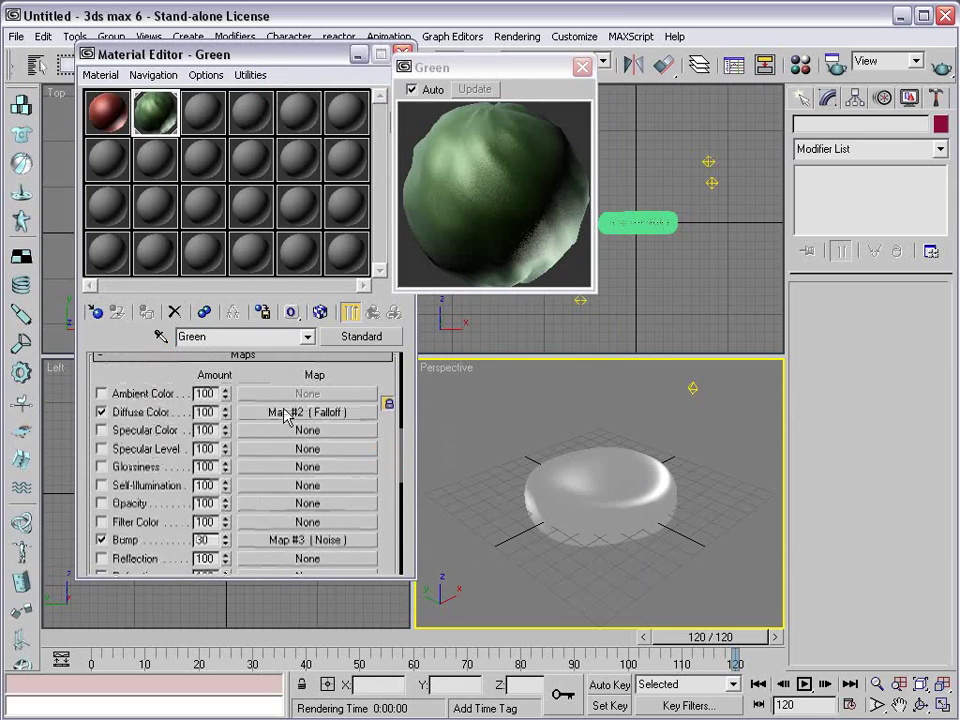
left_click(285, 414)
left_click(126, 404)
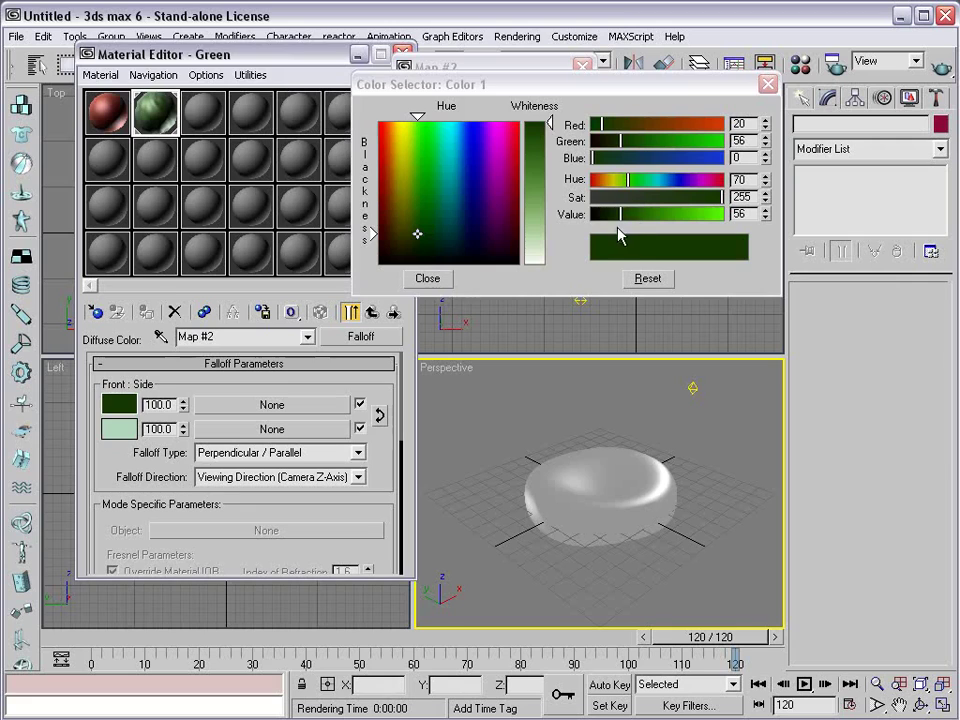
left_click(636, 197)
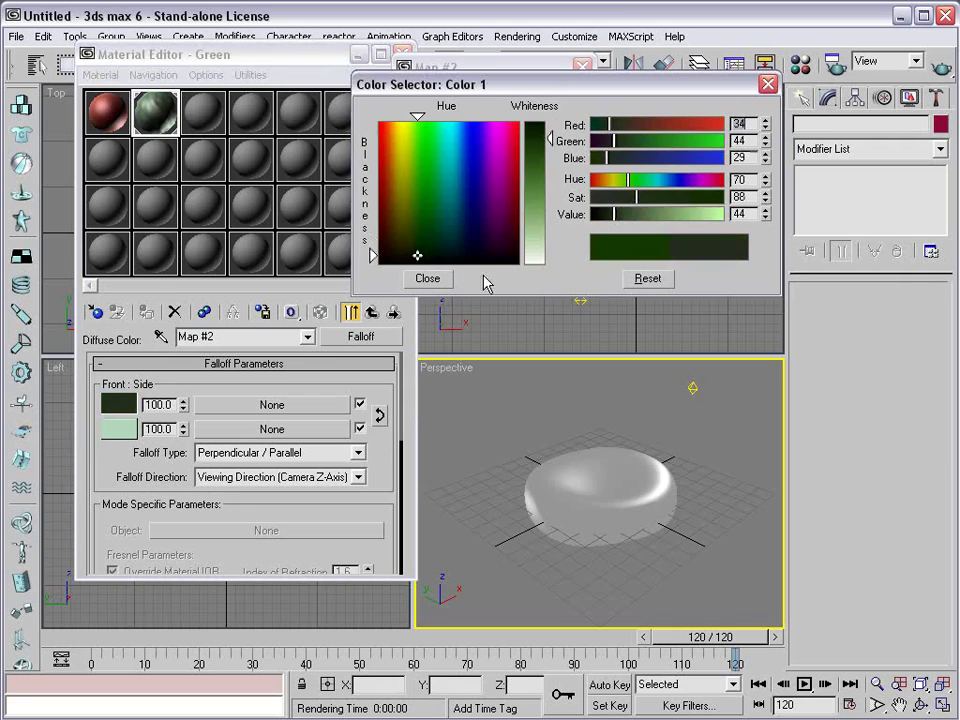
left_click(427, 280)
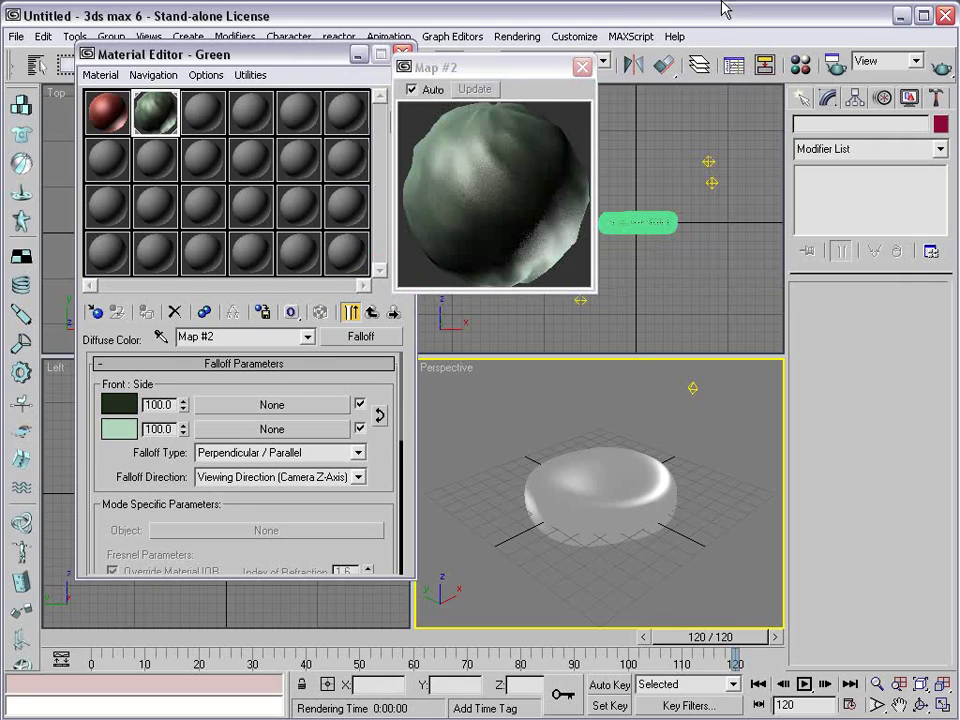
left_click(941, 66)
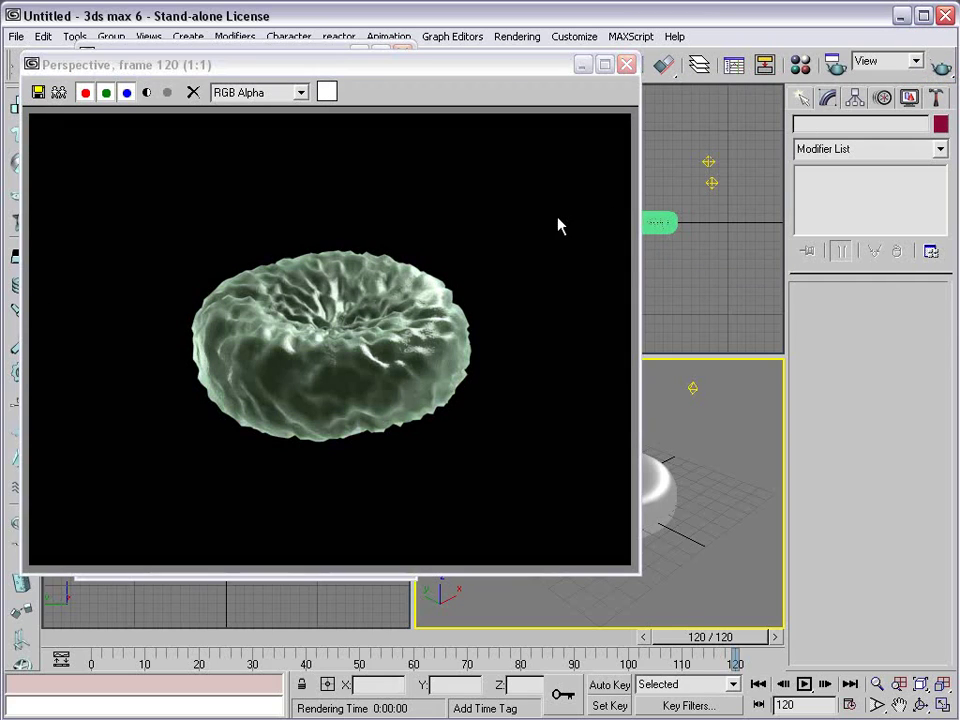
left_click(627, 64)
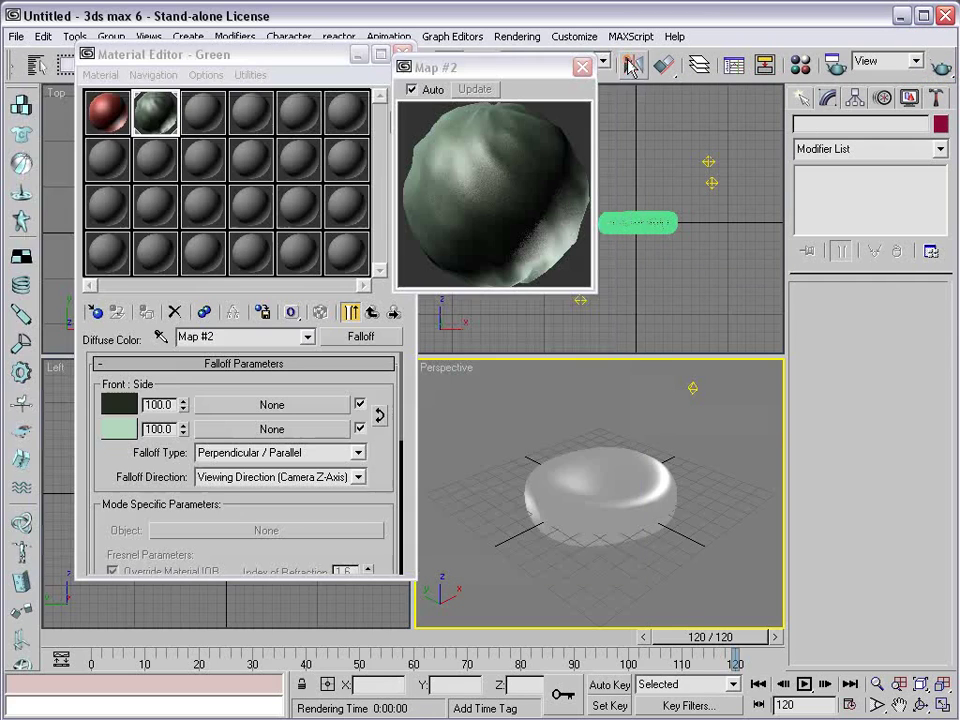
Enlarge the cell in the Front and Perspective views and test-render the closer Perspective framing.
right_click(577, 430)
left_click(585, 427)
left_click_drag(512, 74, 288, 105)
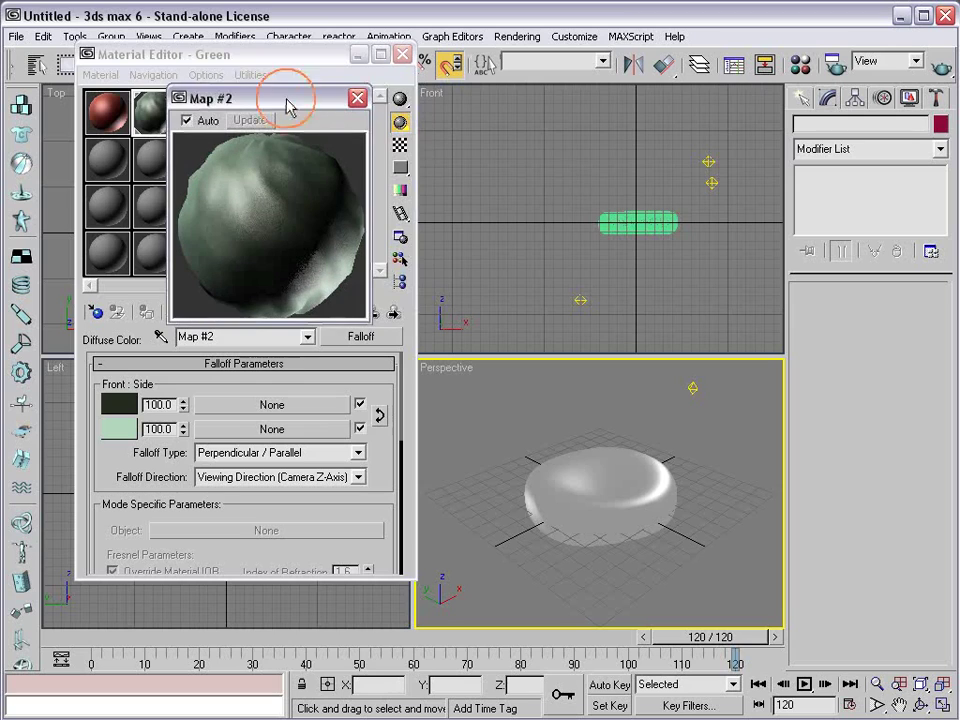
scroll(596, 214, "down", 2)
scroll(609, 222, "up", 4)
middle_click_drag(630, 219, 605, 218)
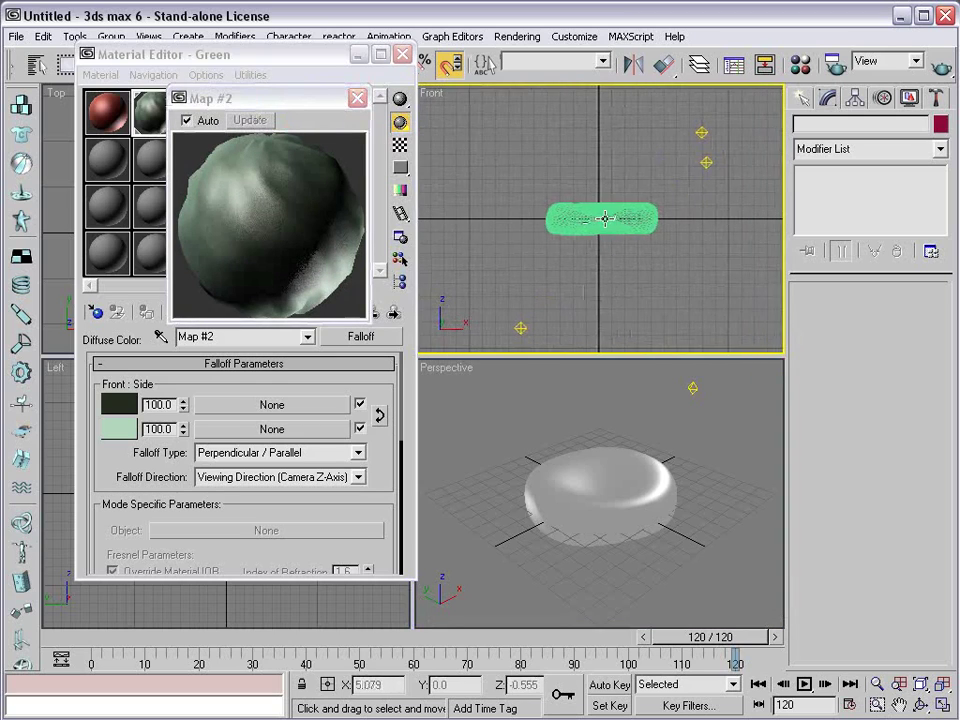
scroll(605, 218, "up", 2)
left_click(649, 404)
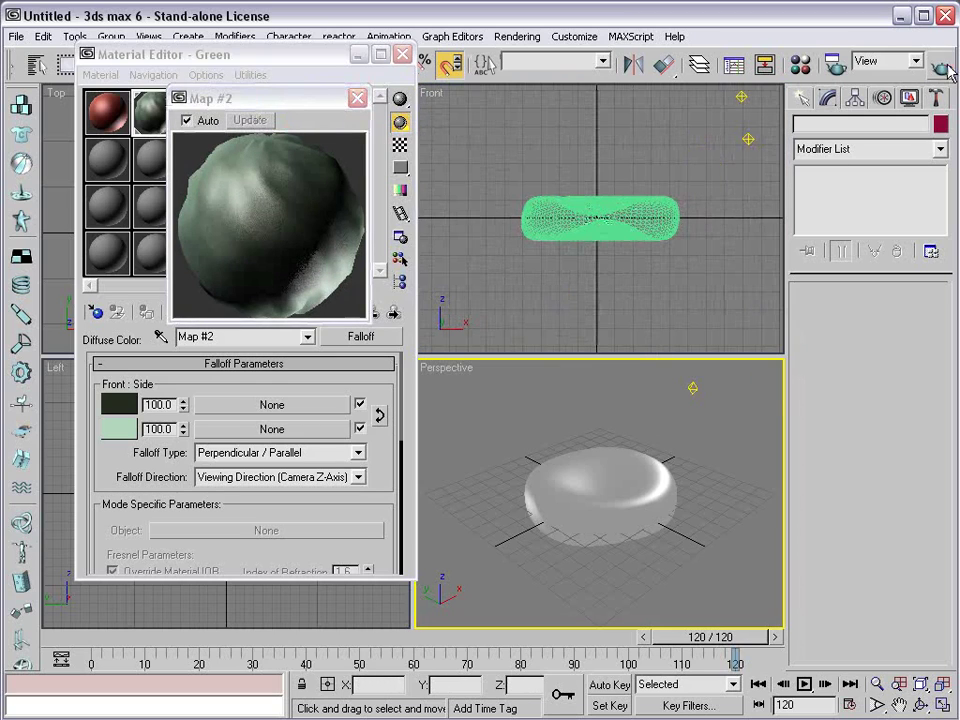
left_click(945, 68)
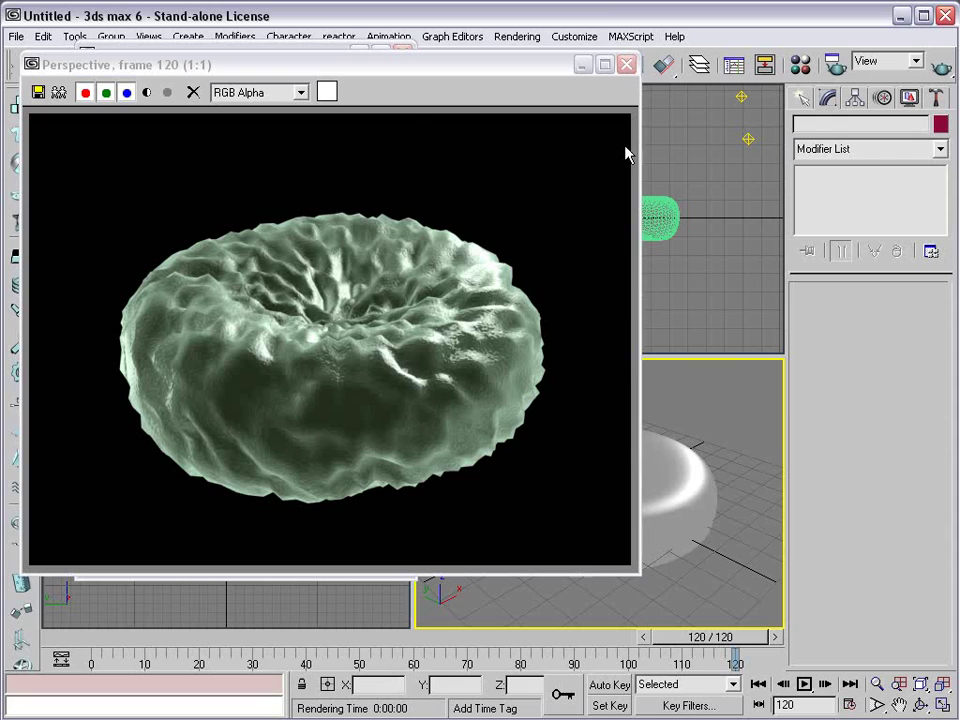
left_click(628, 64)
Set the Multiplier of the Omni02 light above the cell to 0.75.
left_click(604, 221)
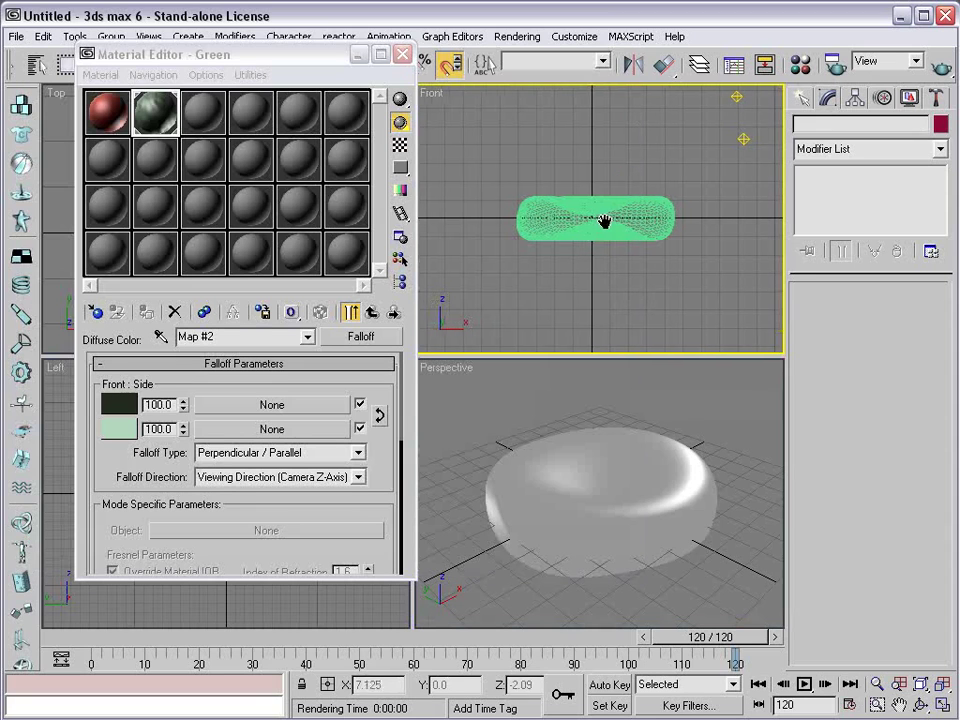
left_click(741, 140)
left_click_drag(829, 364, 825, 490)
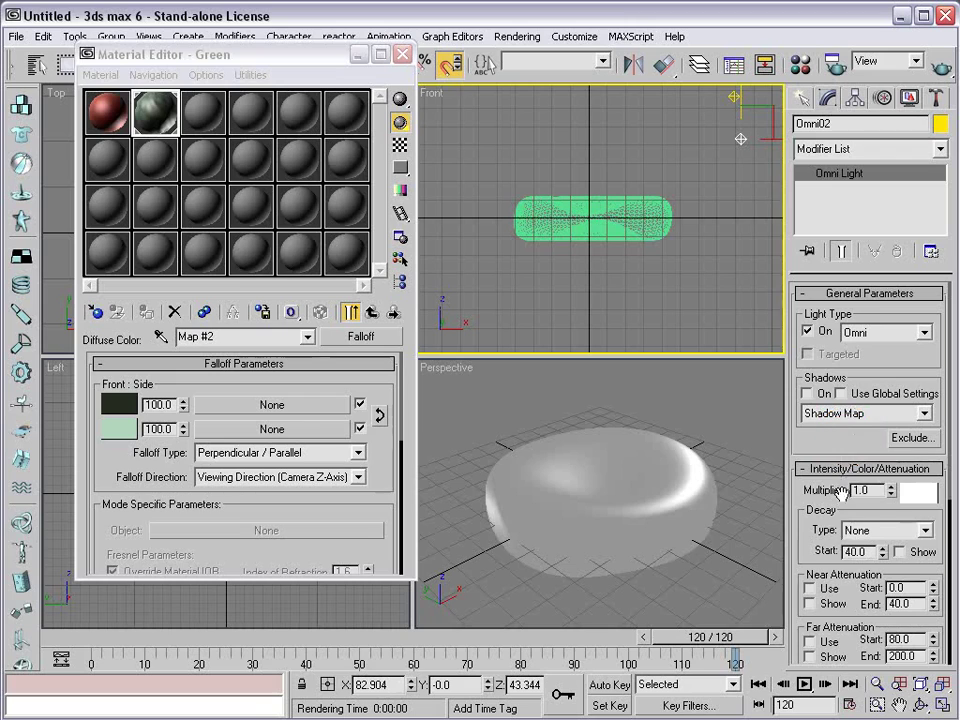
left_click_drag(859, 444, 836, 279)
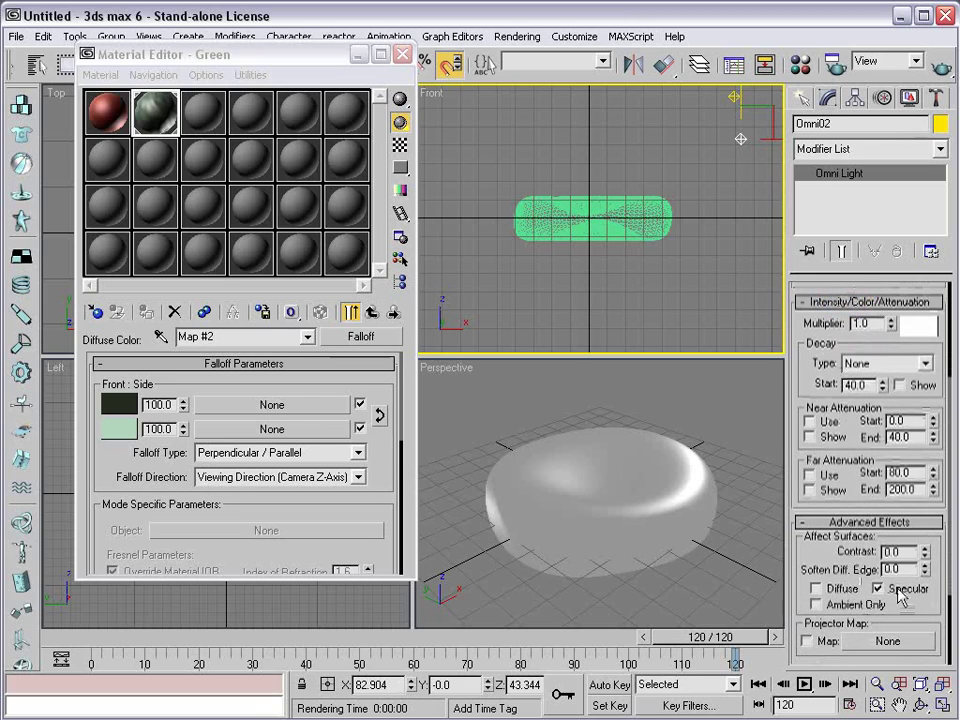
left_click_drag(850, 347, 812, 492)
type("..75")
key("Return")
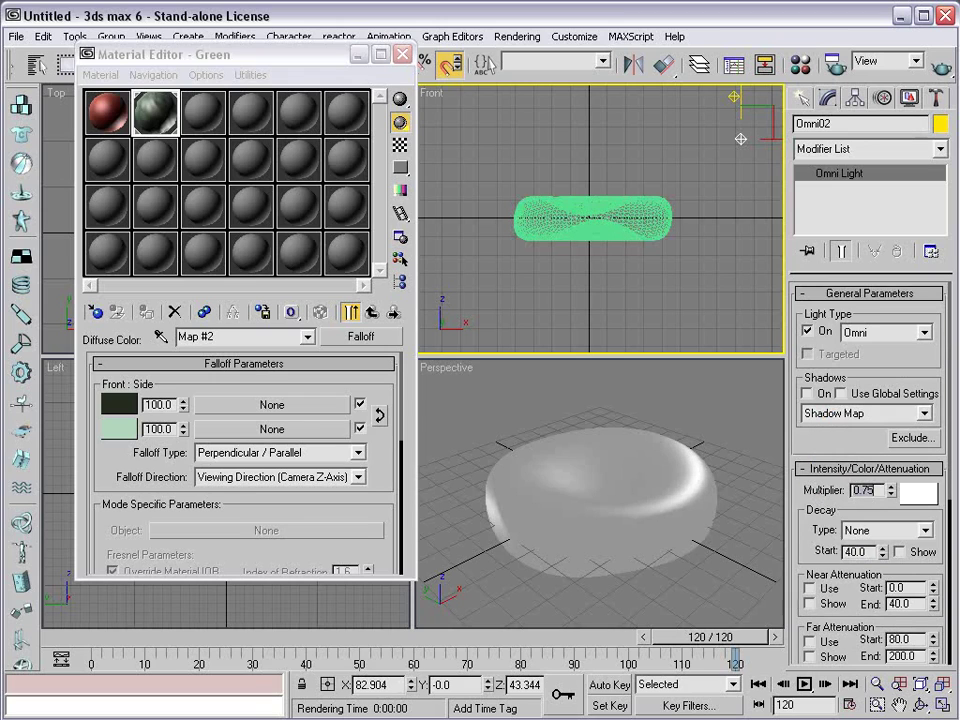
Test-render the Perspective view to check the highlights under the dimmed Omni02 light.
right_click(693, 410)
scroll(693, 410, "down", 3)
scroll(640, 425, "up", 3)
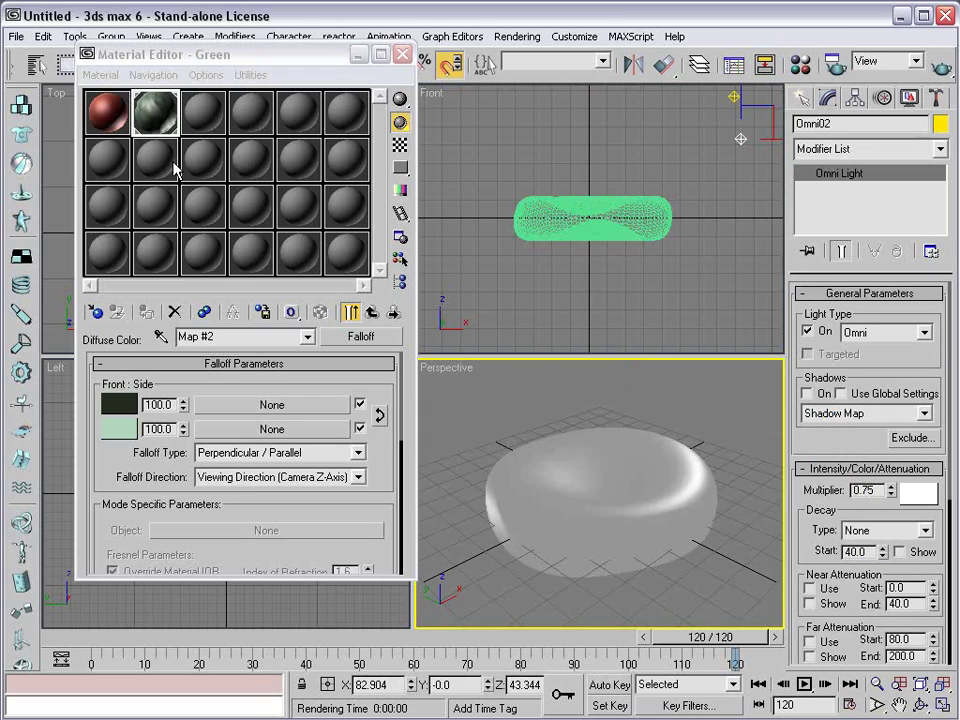
left_click(940, 67)
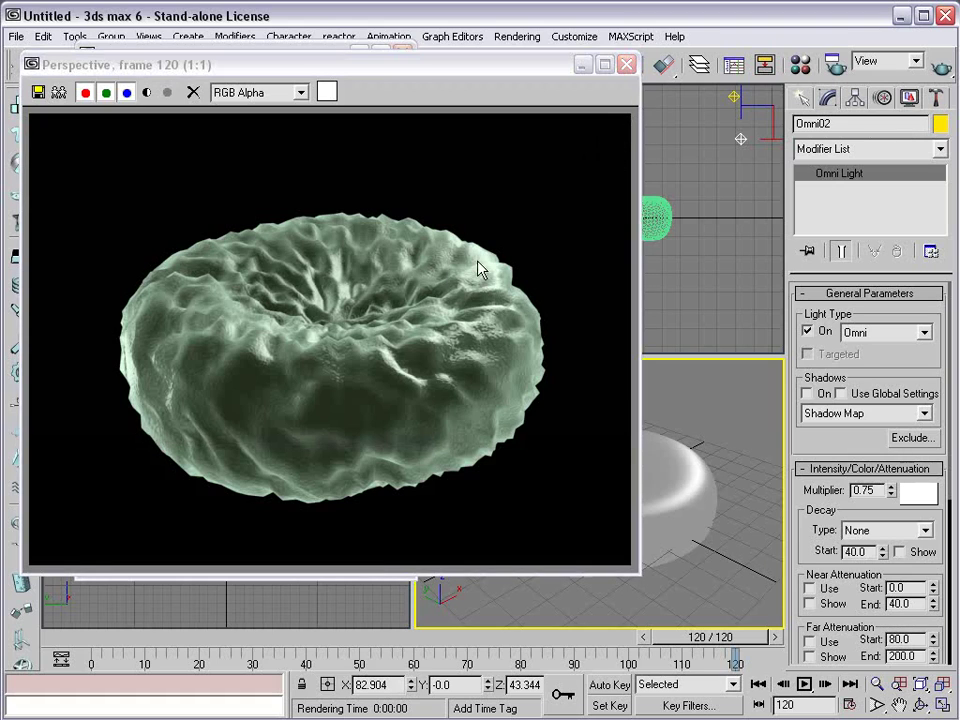
left_click(628, 65)
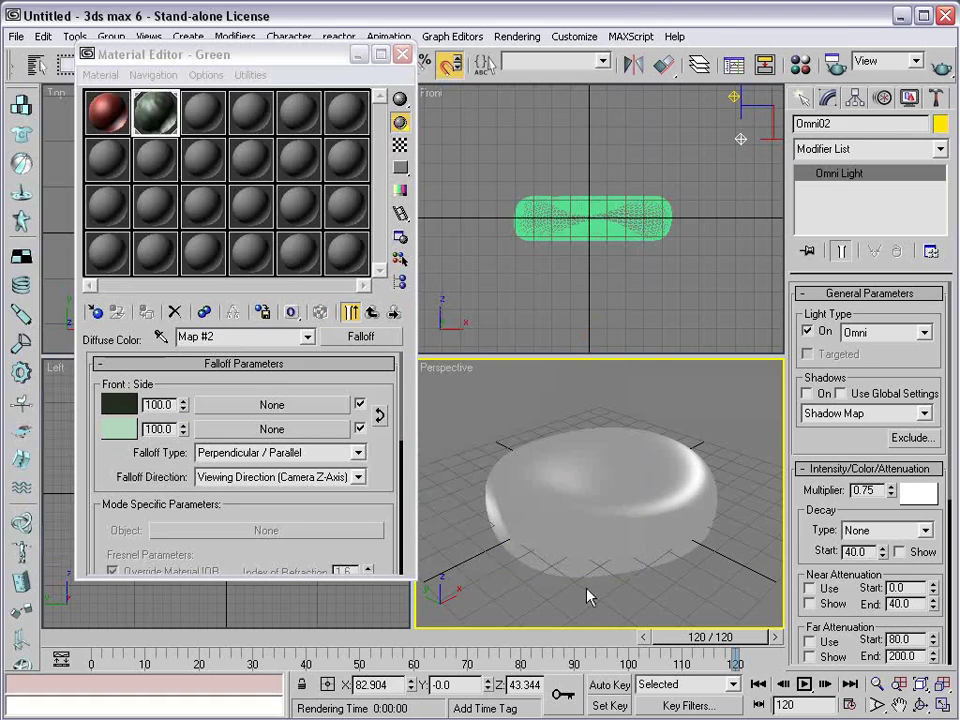
Center the cell in the Perspective view and set the Render Scene time output to the frame range 0 to 119.
middle_click_drag(618, 529, 613, 511)
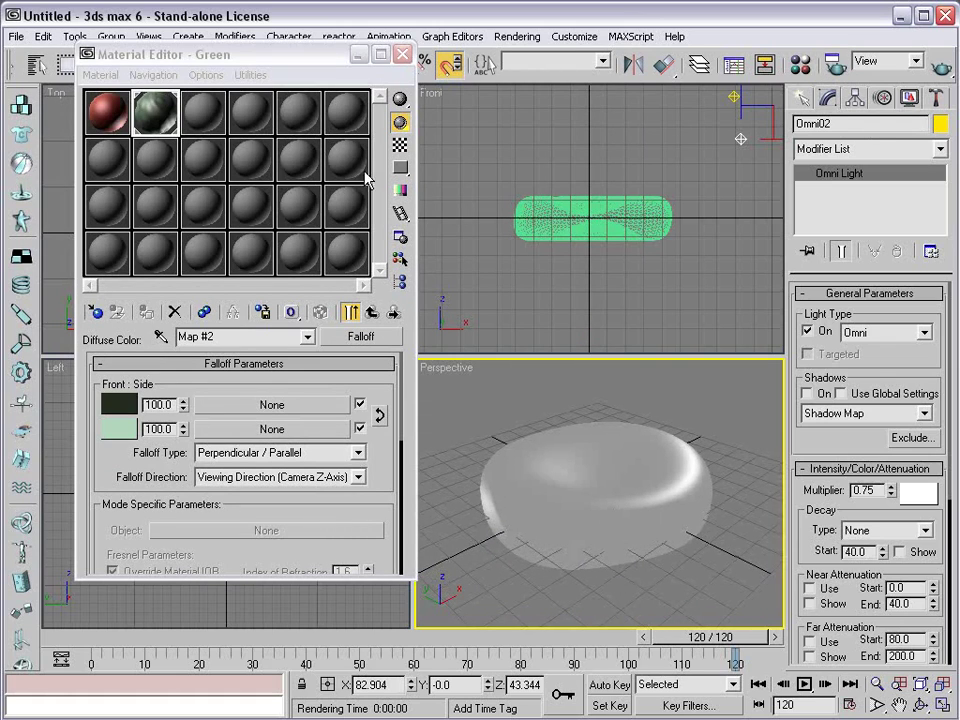
key("F10")
left_click_drag(429, 100, 425, 80)
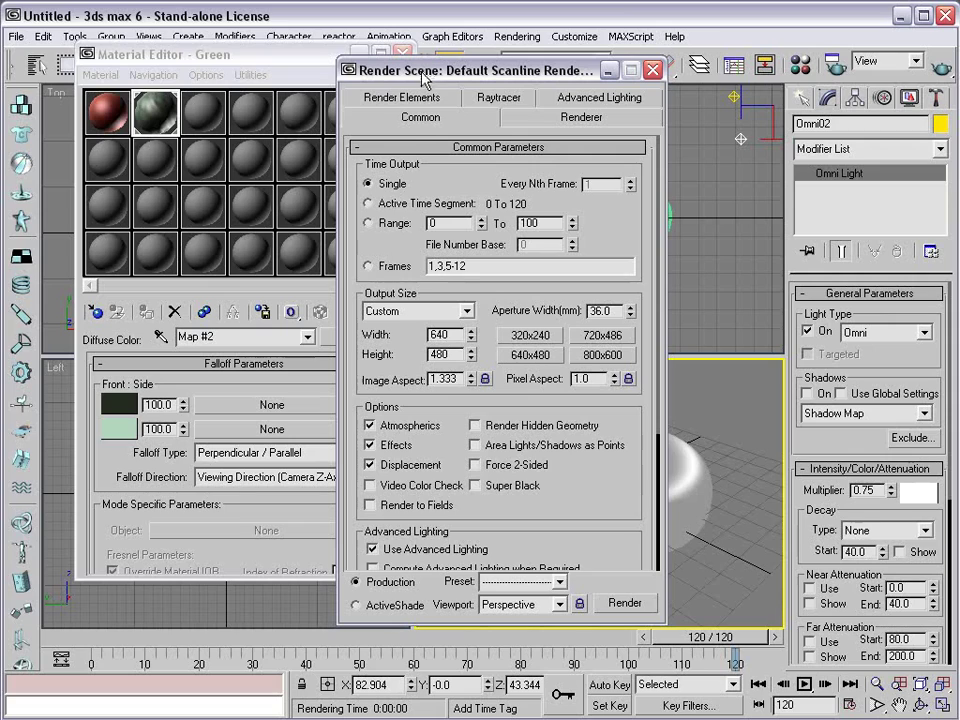
left_click(370, 224)
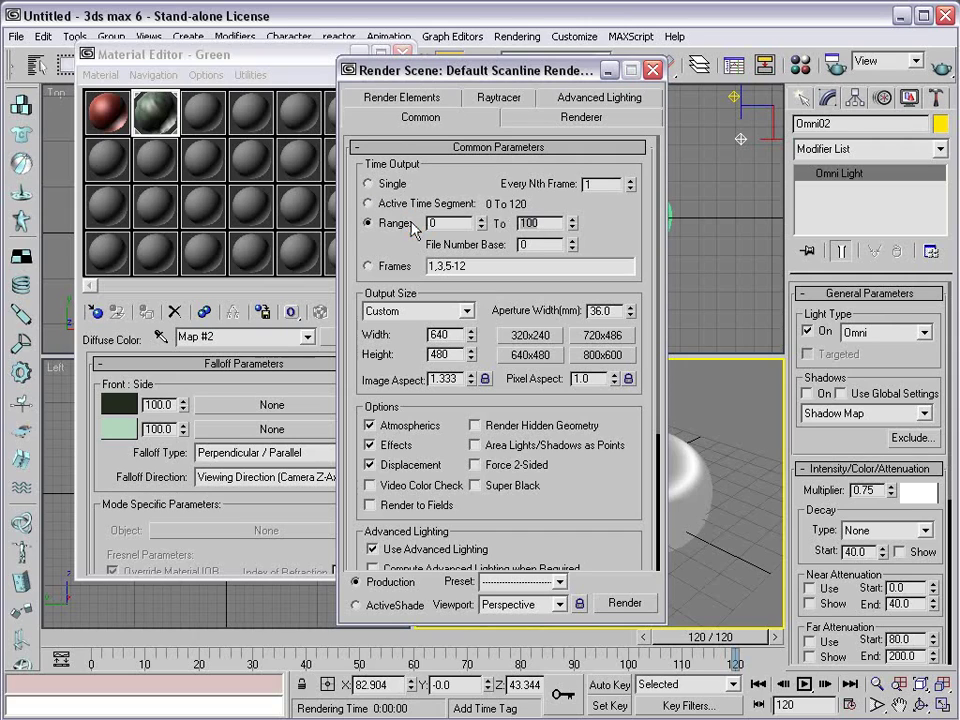
key("Tab")
type("1")
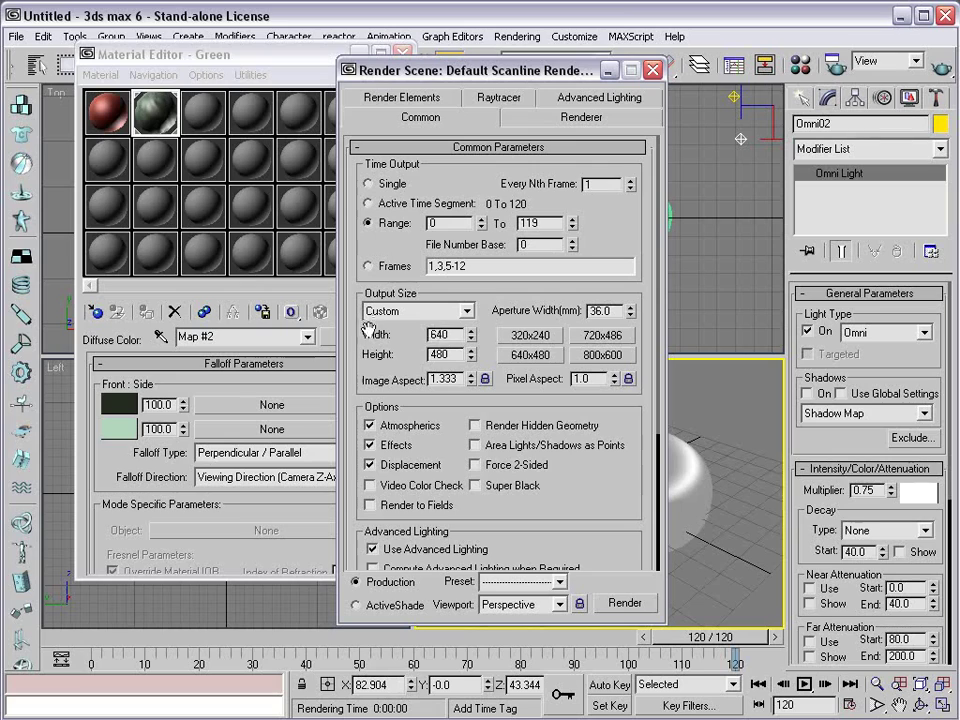
Set the render output size to 400 x 400, minimize the Material Editor, and place the render settings clear of the Perspective view.
double_click(448, 335)
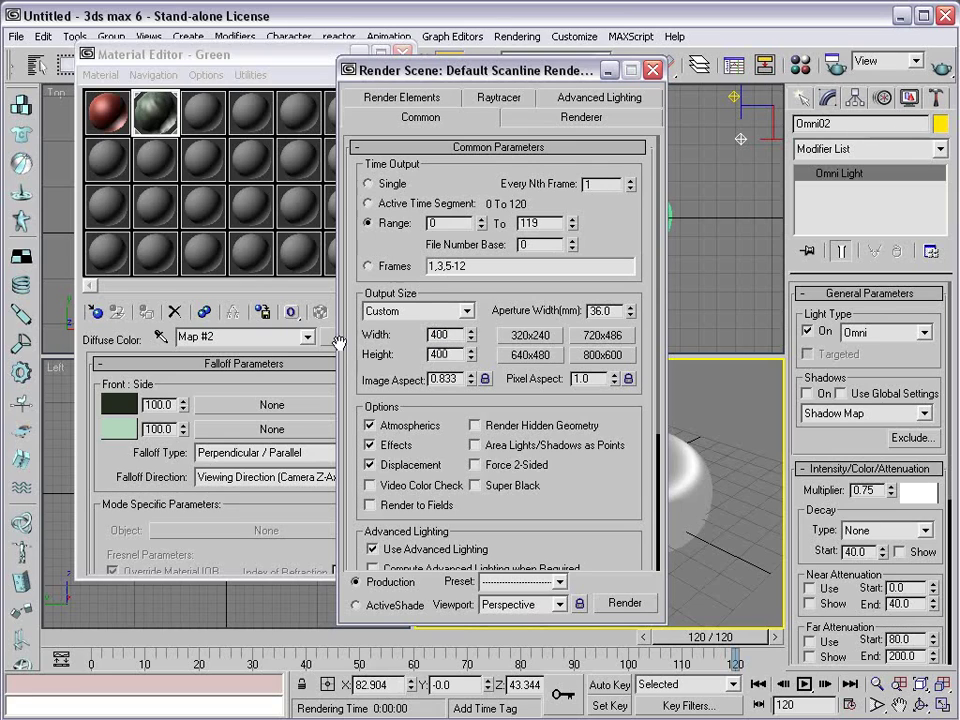
double_click(432, 356)
left_click_drag(537, 72, 272, 103)
left_click(355, 52)
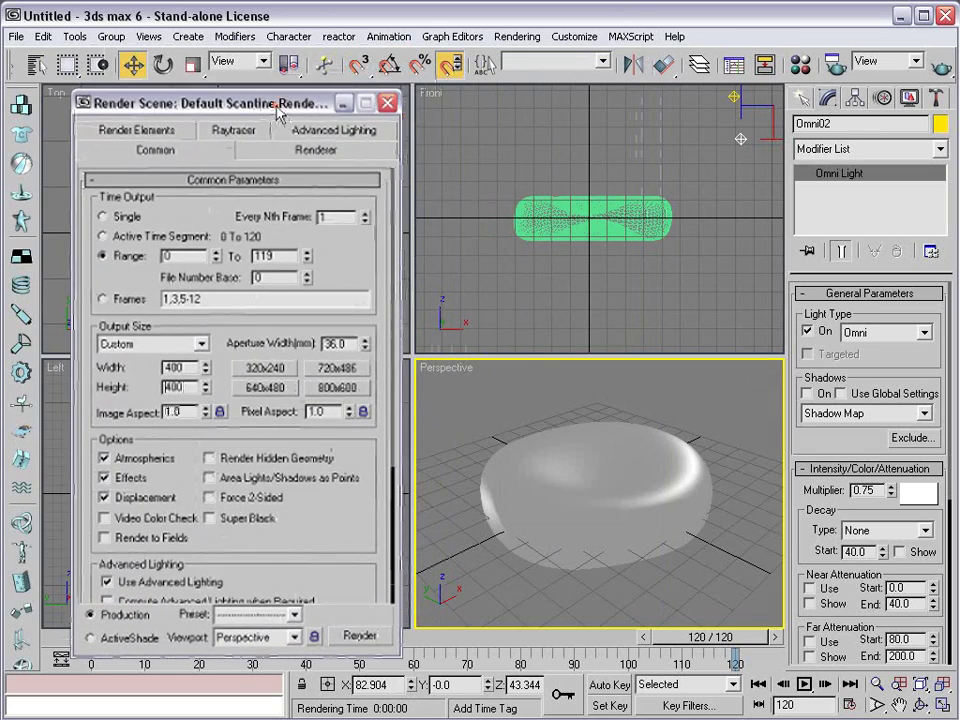
left_click_drag(205, 97, 175, 93)
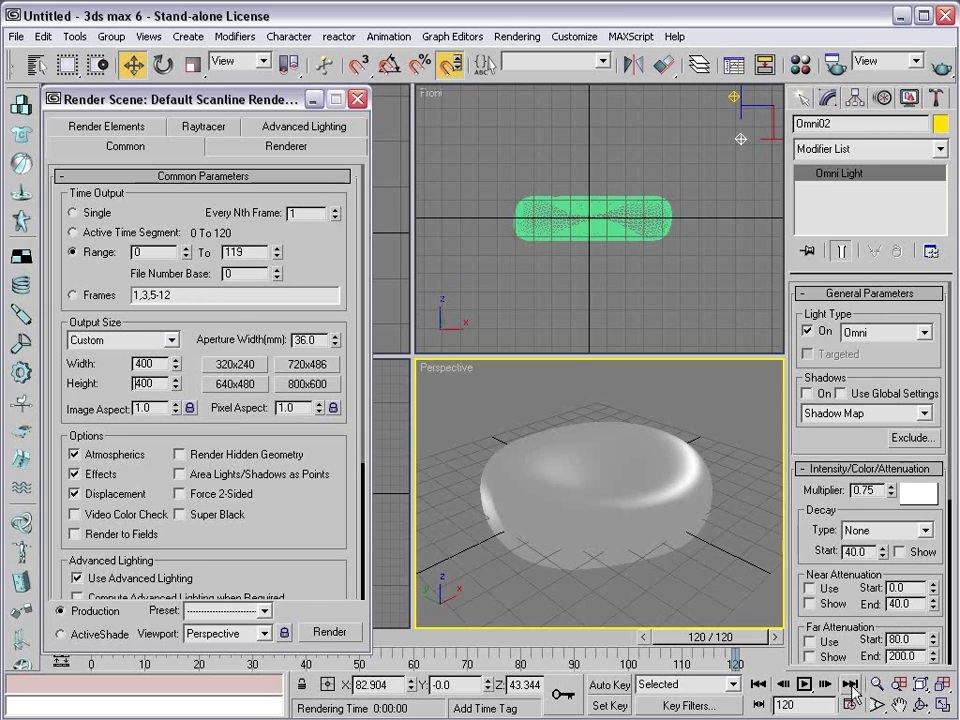
Adjust the Perspective field of view, check the cell's framing through the rotation, and return to frame 0.
key("ctrl+w")
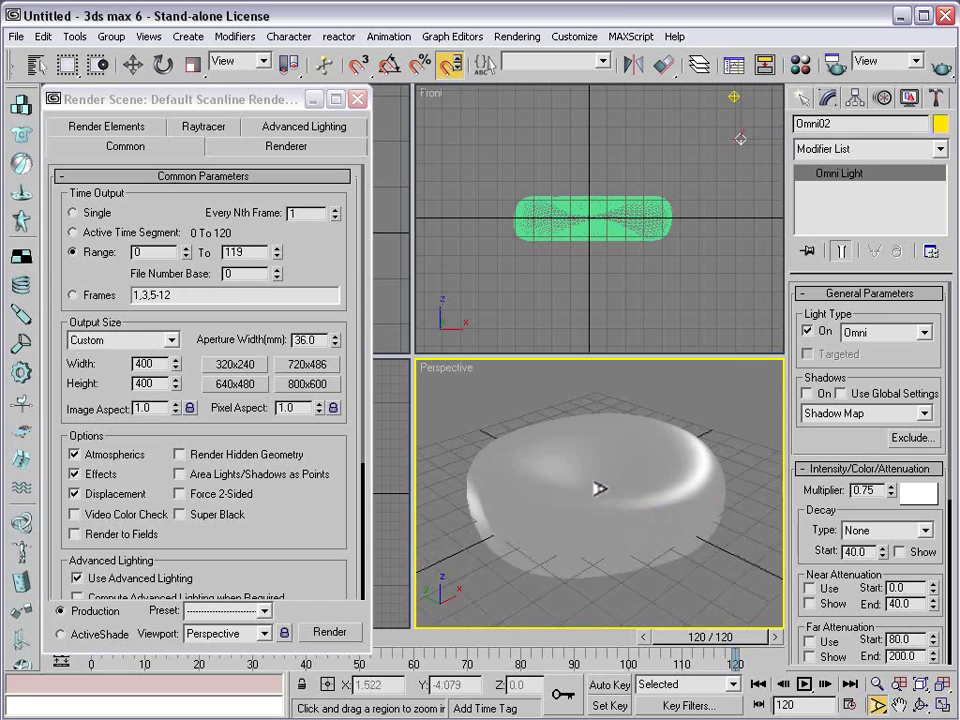
left_click_drag(745, 640, 630, 648)
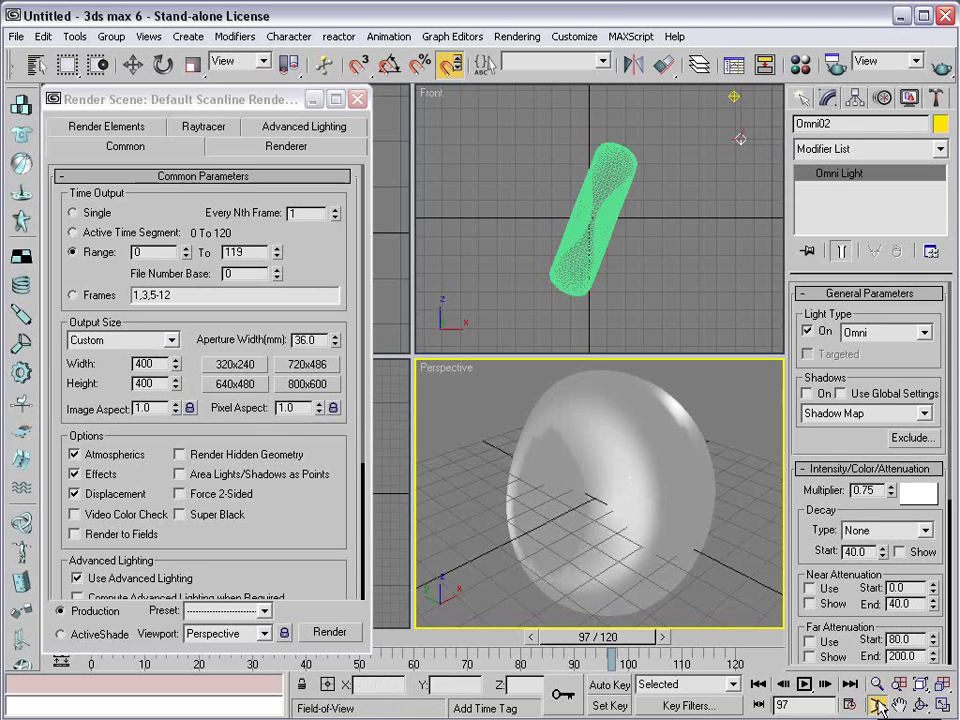
left_click_drag(610, 645, 10, 692)
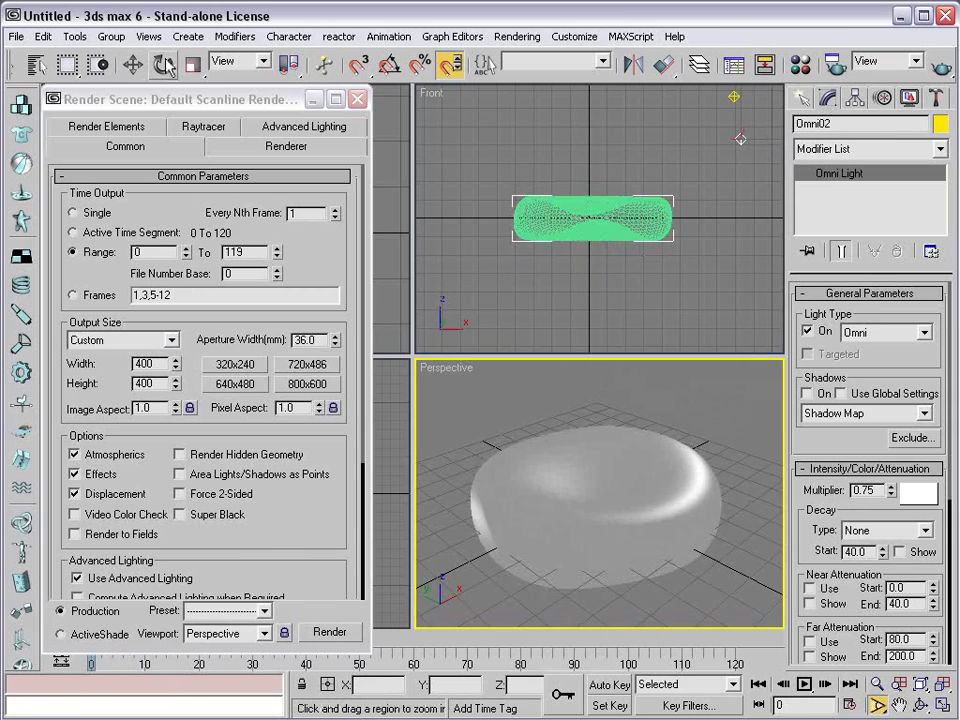
Create a folder named Green Cell 2 inside 3D Renders for the render output files.
left_click_drag(165, 99, 300, 48)
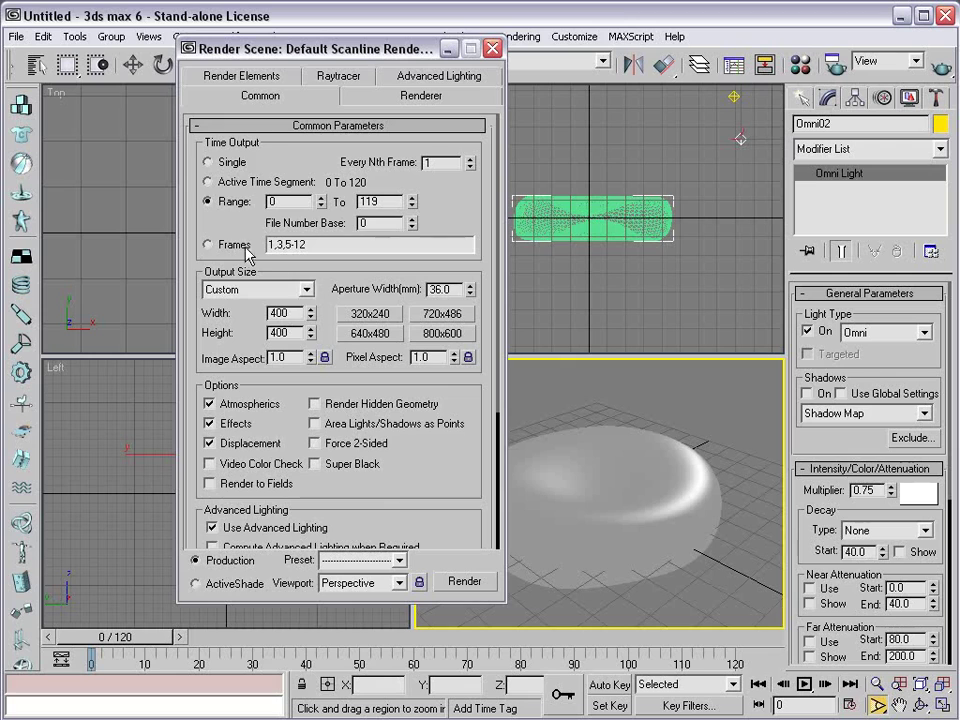
scroll(437, 349, "down", 4)
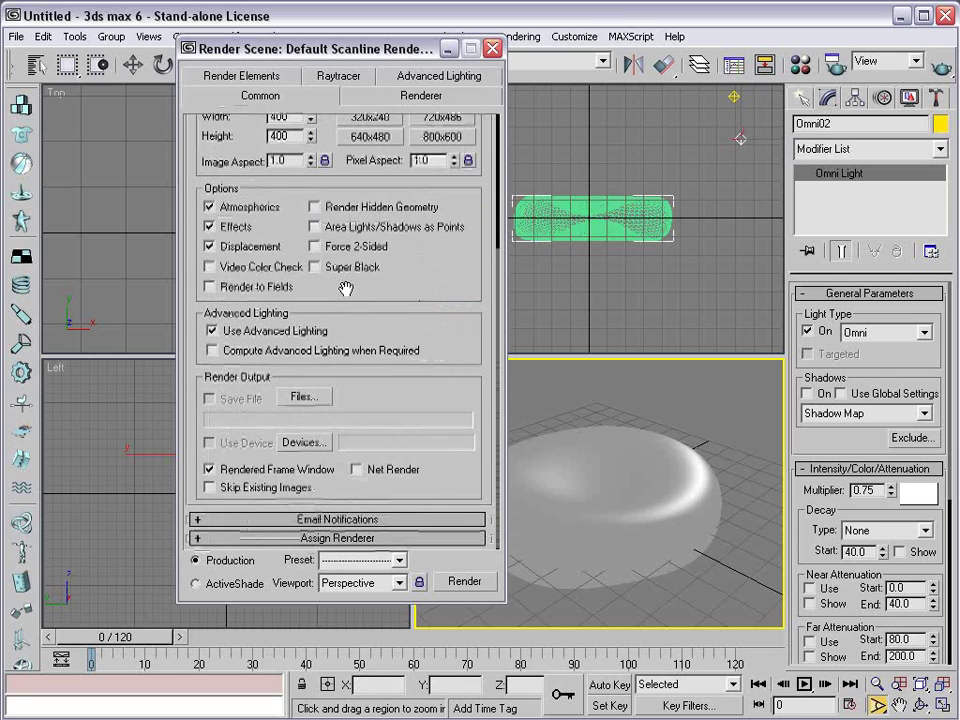
left_click(296, 399)
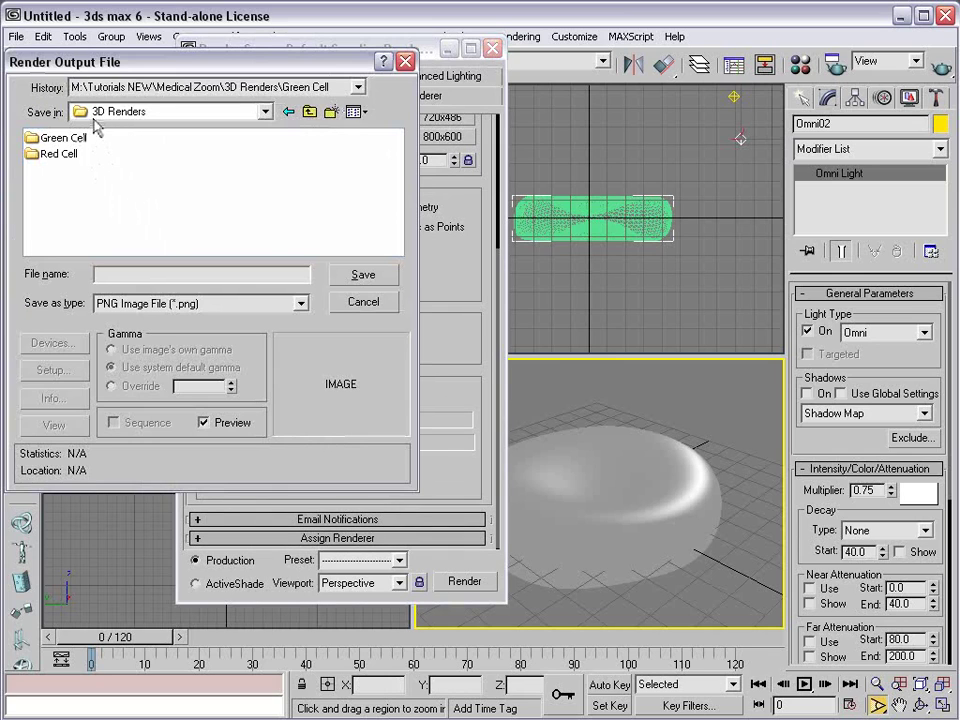
left_click(331, 112)
type("Green")
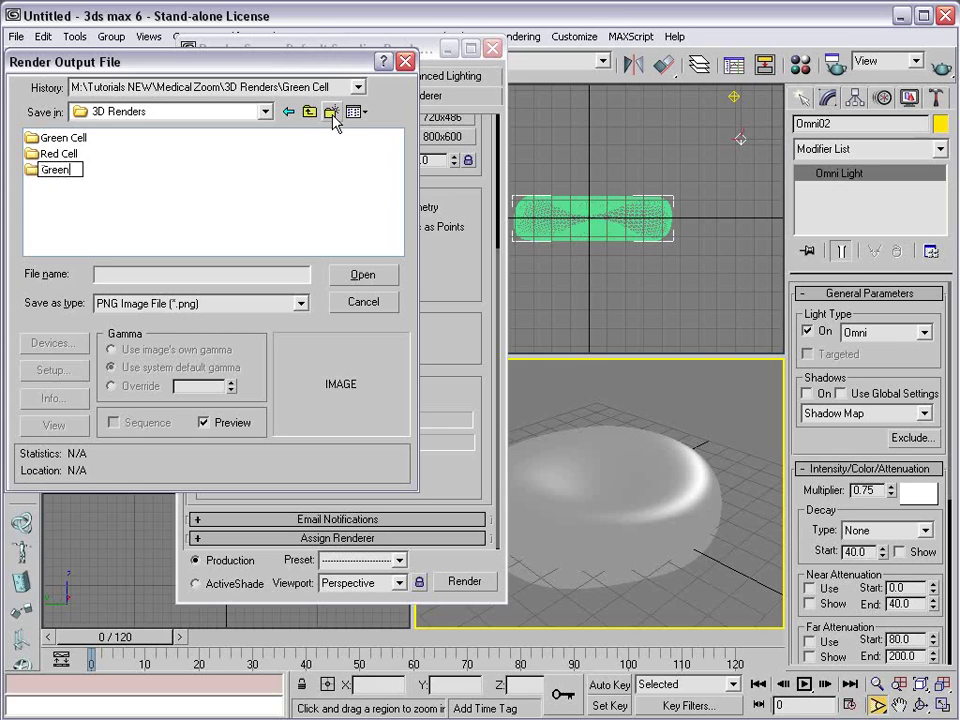
type(" Cell 2")
left_click(195, 203)
Set the render output to GreenCell2 in the Green Cell 2 folder, as an RGB 48 bit PNG with alpha channel.
double_click(47, 172)
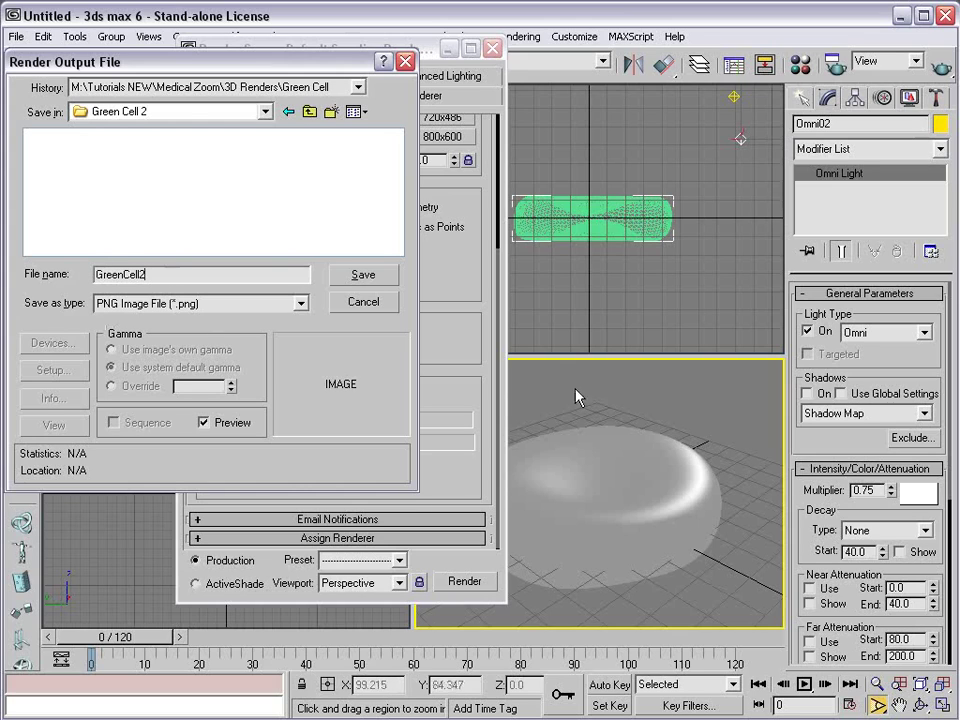
left_click(355, 279)
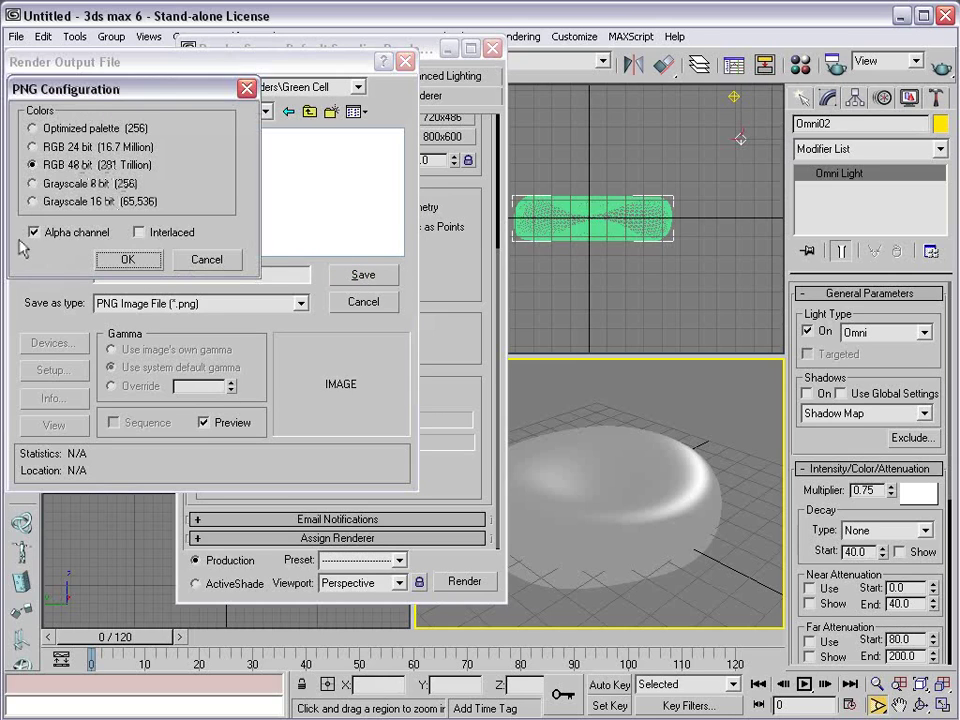
left_click(123, 259)
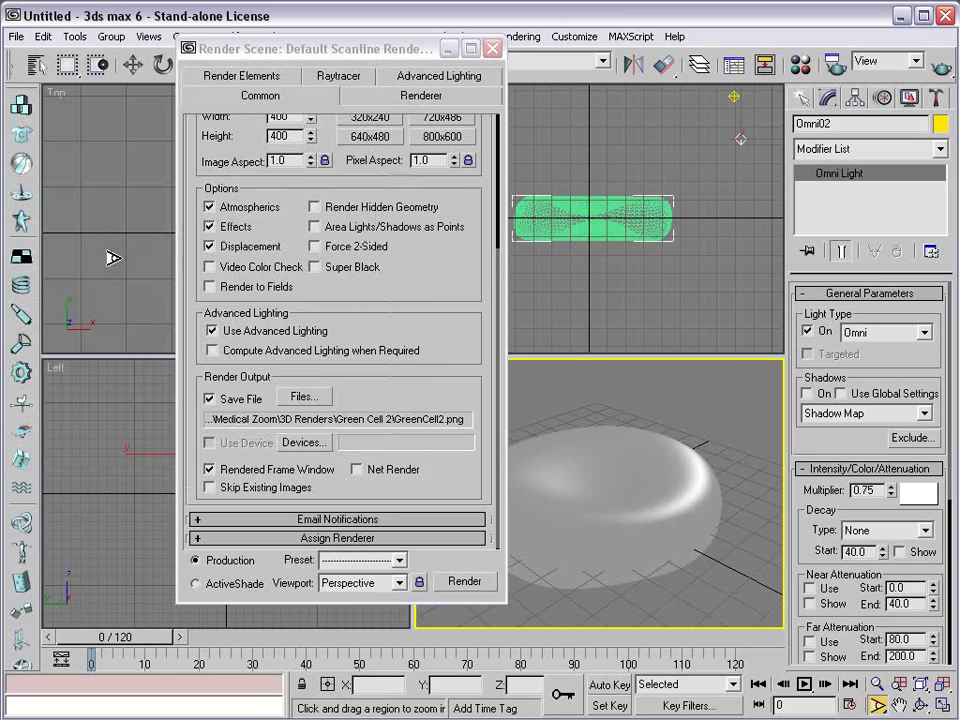
Review the file formats offered for the render output and keep GreenCell2.png as a PNG image file.
left_click(303, 396)
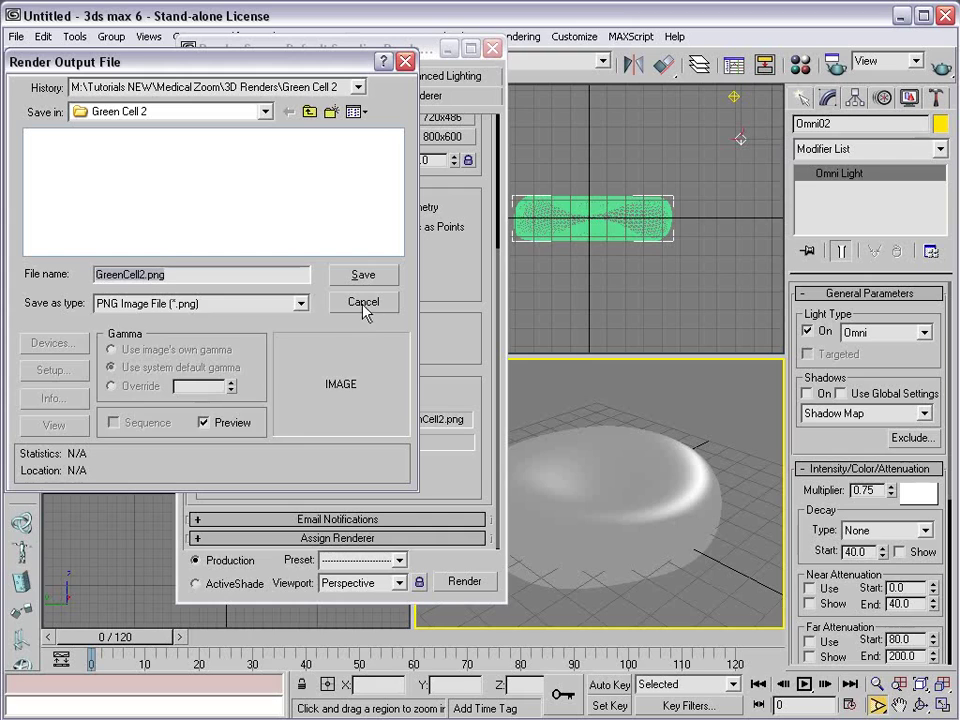
left_click(301, 303)
left_click_drag(310, 396, 305, 342)
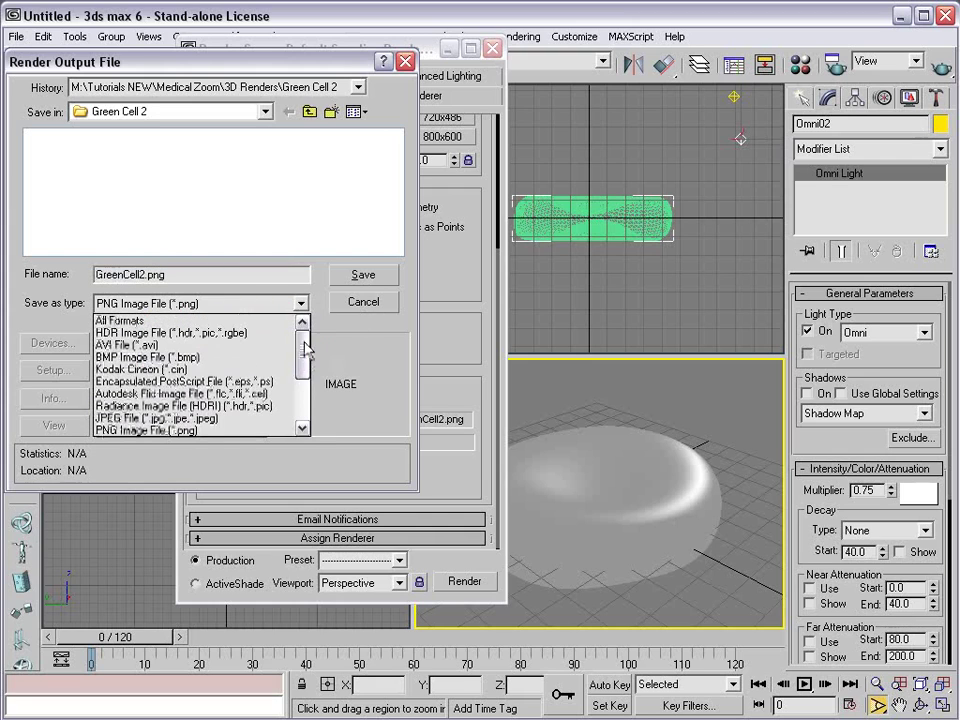
left_click(323, 285)
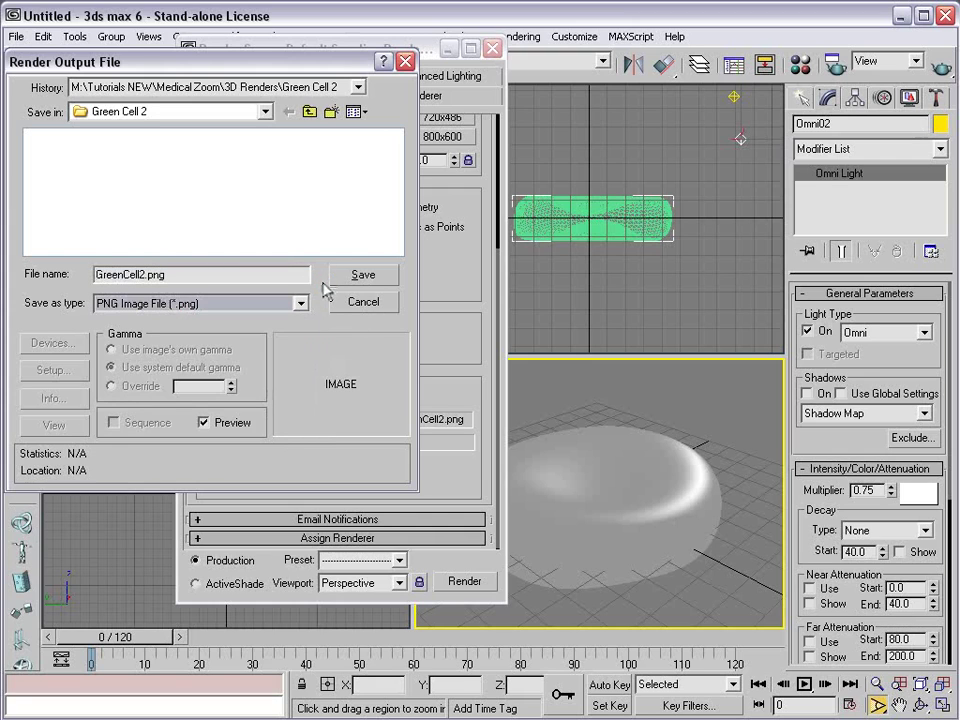
left_click(352, 272)
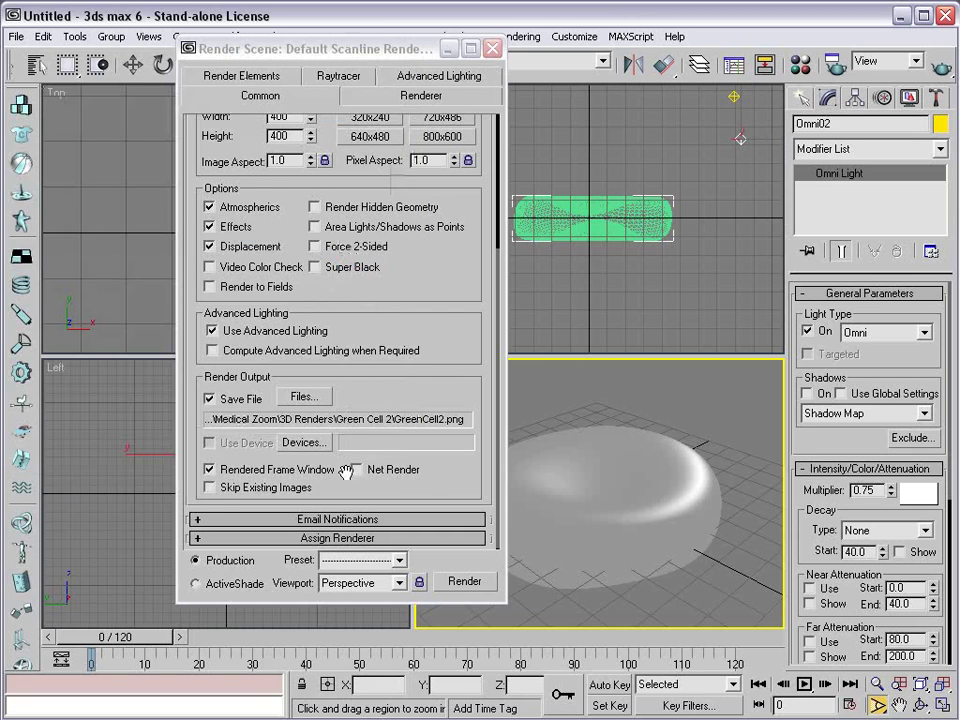
Render the green cell's frame sequence to the output files and minimize the rendered frame window.
left_click_drag(456, 542, 427, 270)
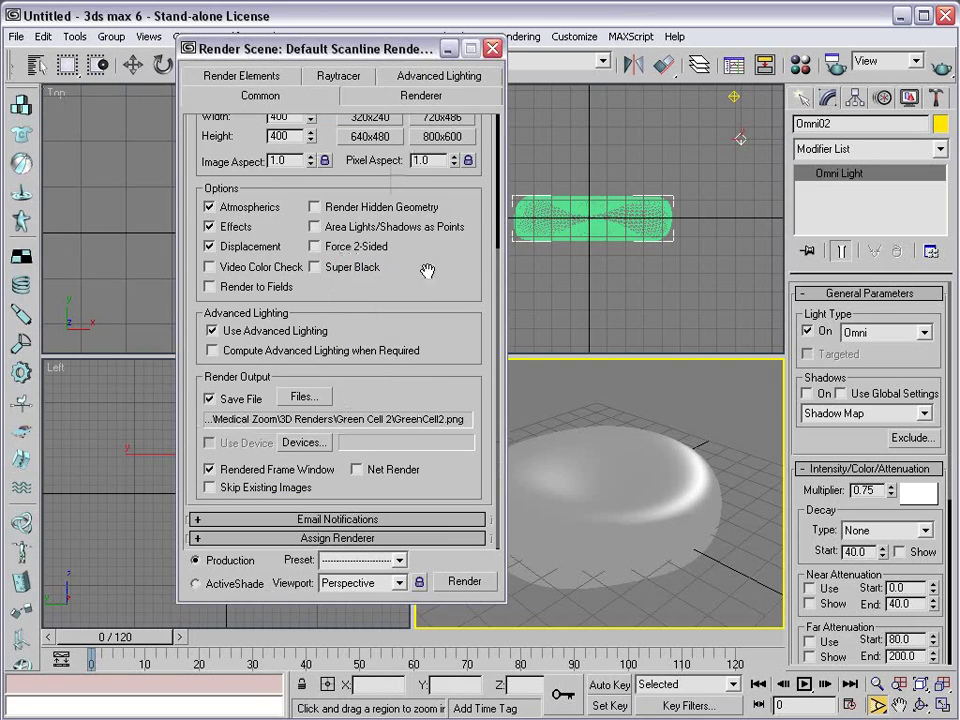
left_click(470, 579)
left_click(466, 582)
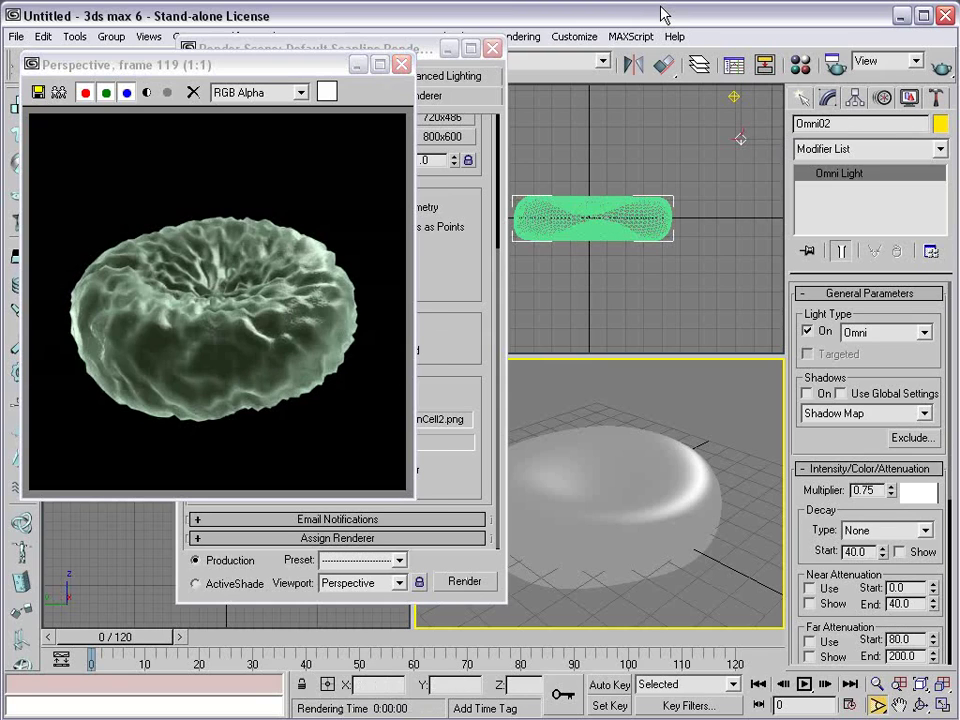
left_click(359, 66)
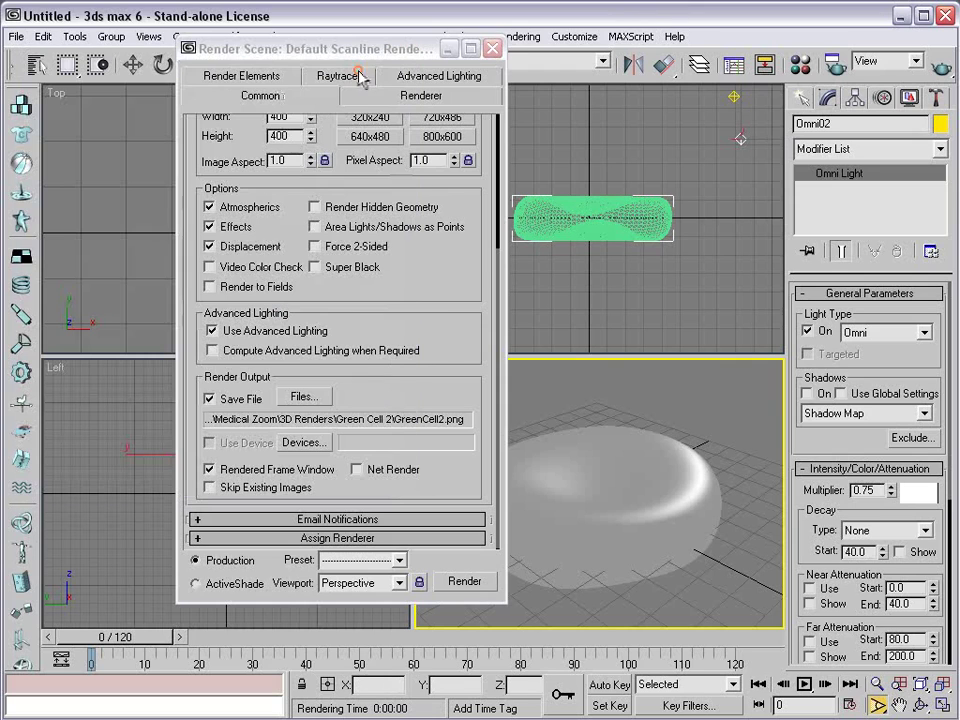
Create a folder named RedCell2 inside 3D Renders and open it as the render output location.
left_click(303, 397)
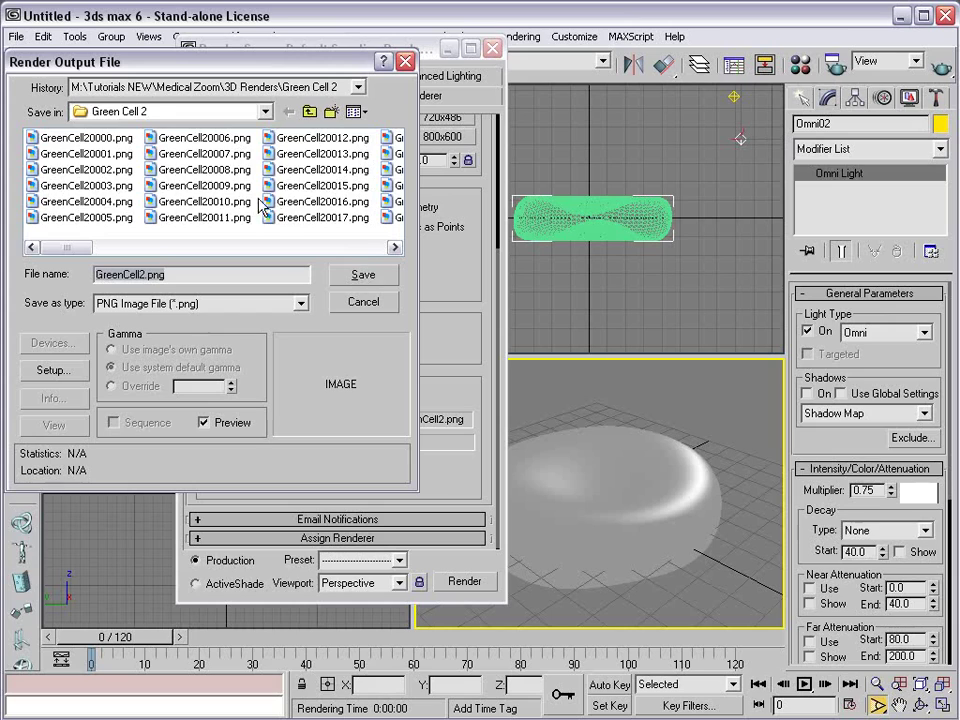
left_click(309, 111)
left_click(331, 111)
type("Z")
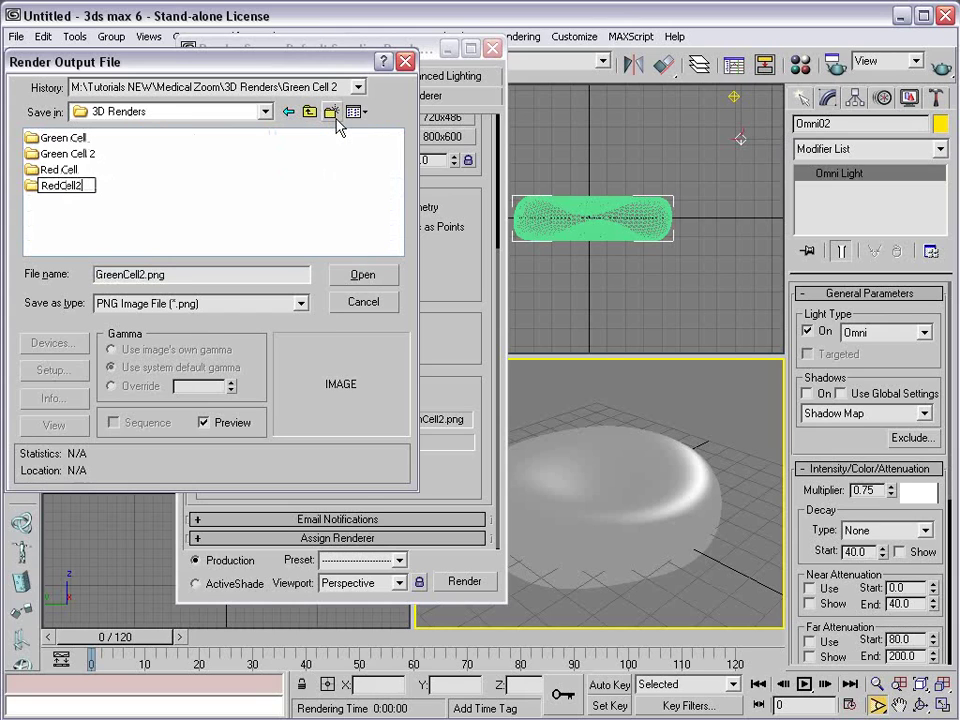
left_click(28, 185)
double_click(28, 185)
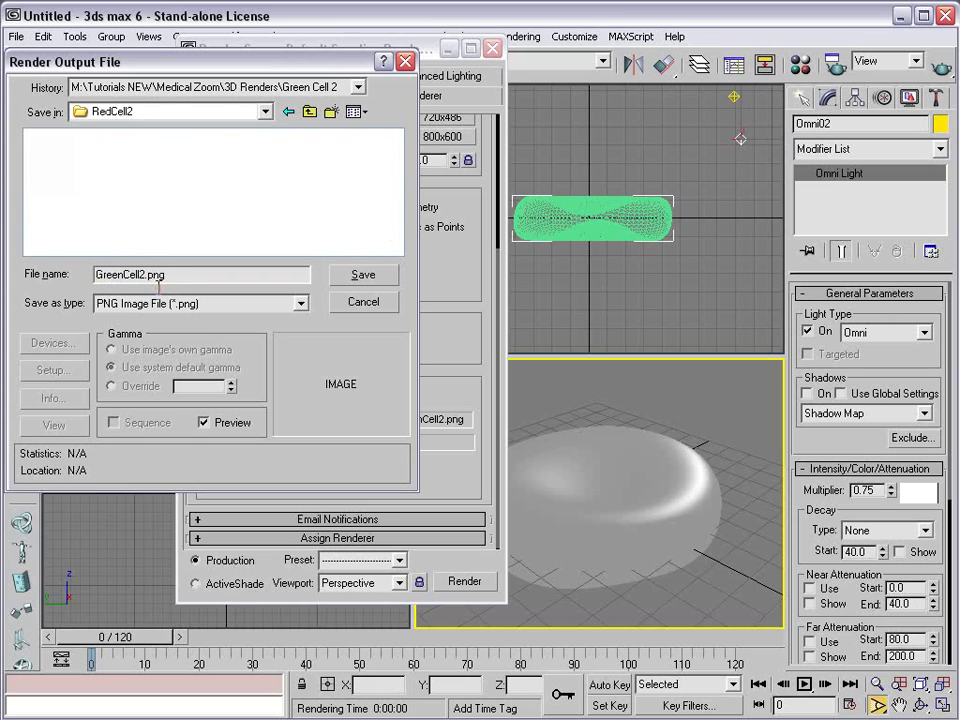
Name the render output file RedCell2.png, save it in the RedCell2 folder, and accept the PNG configuration.
left_click(147, 278)
key("BackSpace")
key("BackSpace")
key("BackSpace")
key("BackSpace")
key("BackSpace")
key("BackSpace")
key("BackSpace")
key("BackSpace")
key("BackSpace")
key("BackSpace")
type("Red")
left_click(363, 276)
left_click(128, 259)
Assign the red material to the cell and start rendering the animation from the Perspective view.
left_click_drag(392, 48, 247, 79)
key("m")
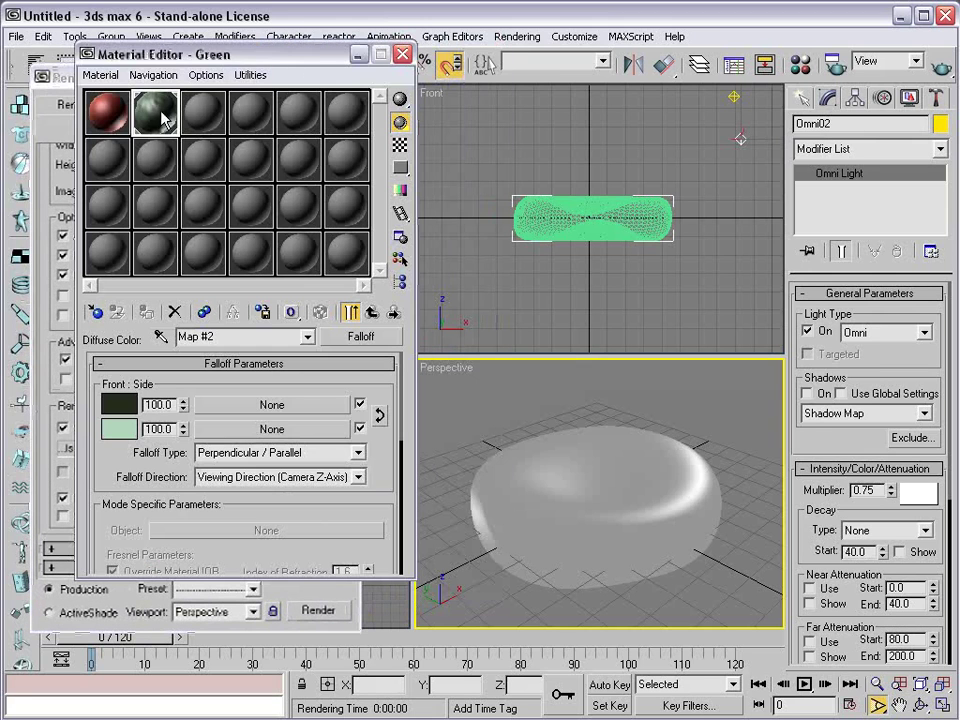
left_click_drag(120, 118, 589, 465)
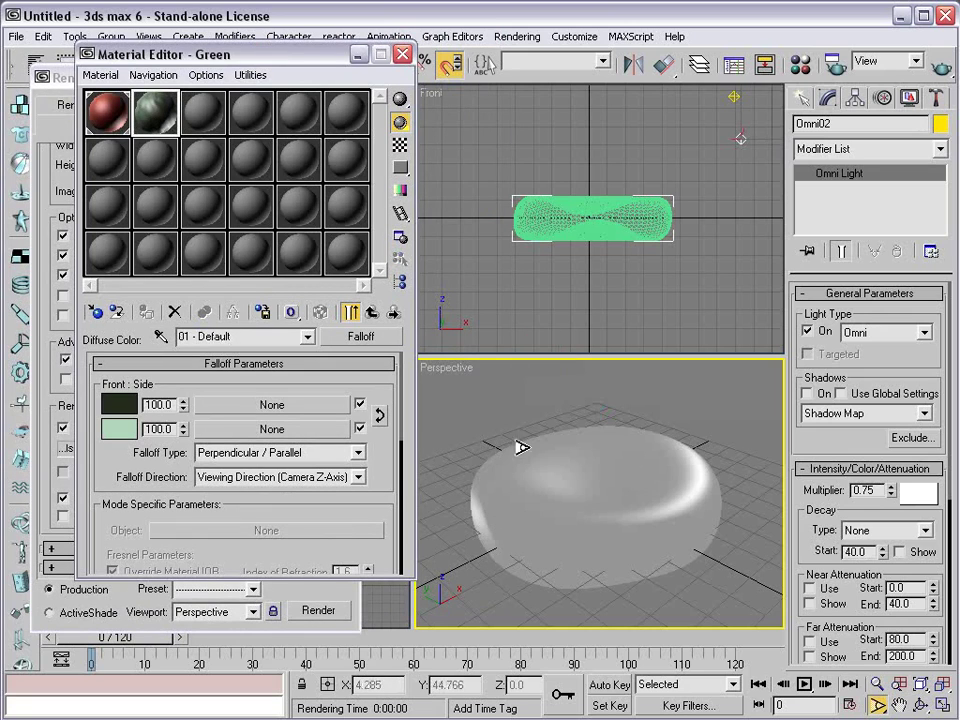
key("v")
left_click_drag(300, 56, 567, 86)
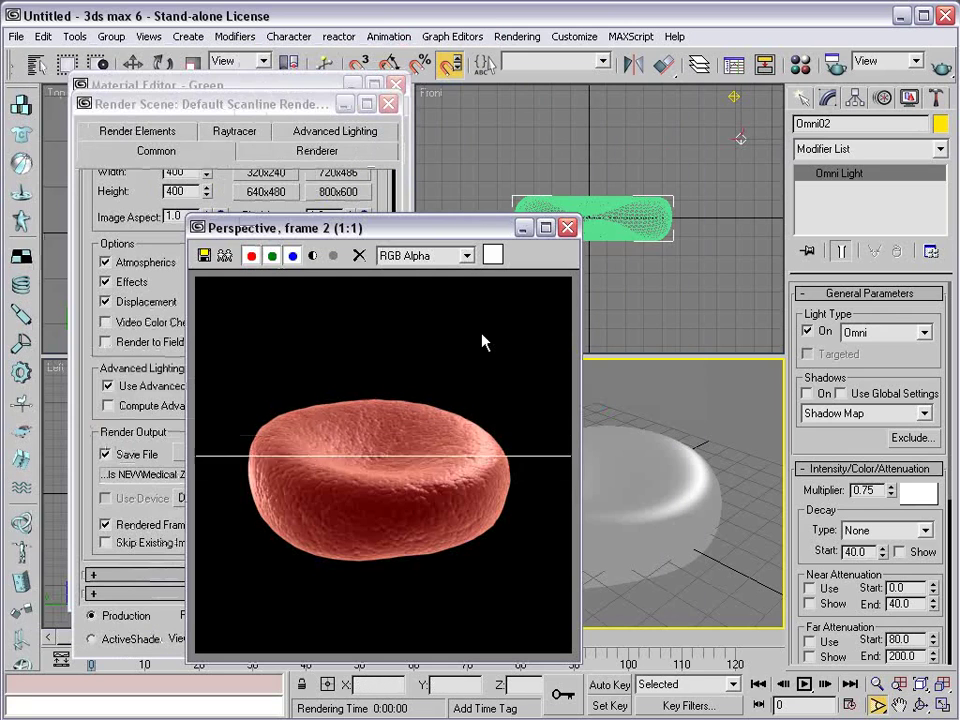